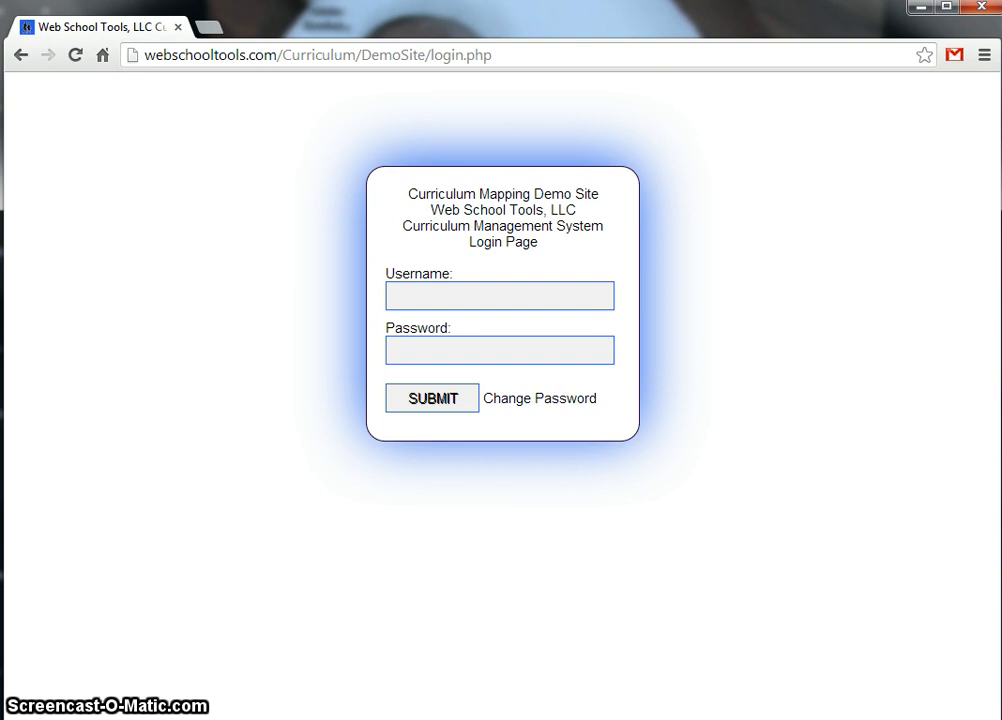
Sign in to the demo site with the demo username and password.
left_click(443, 290)
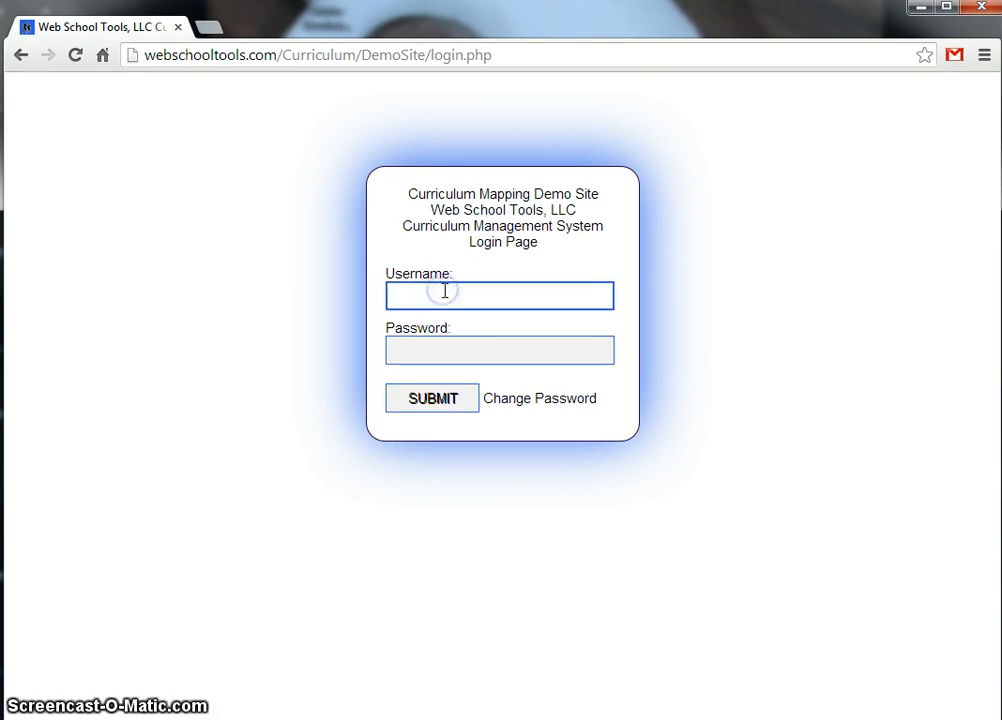
type("demo")
key("Tab")
type("d")
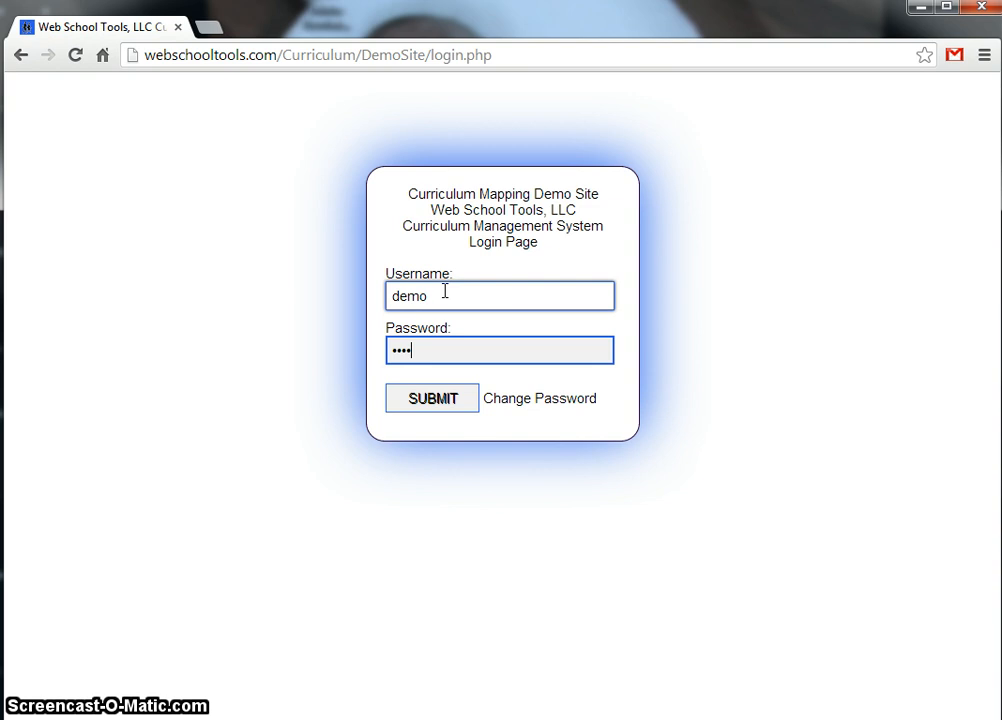
left_click(434, 398)
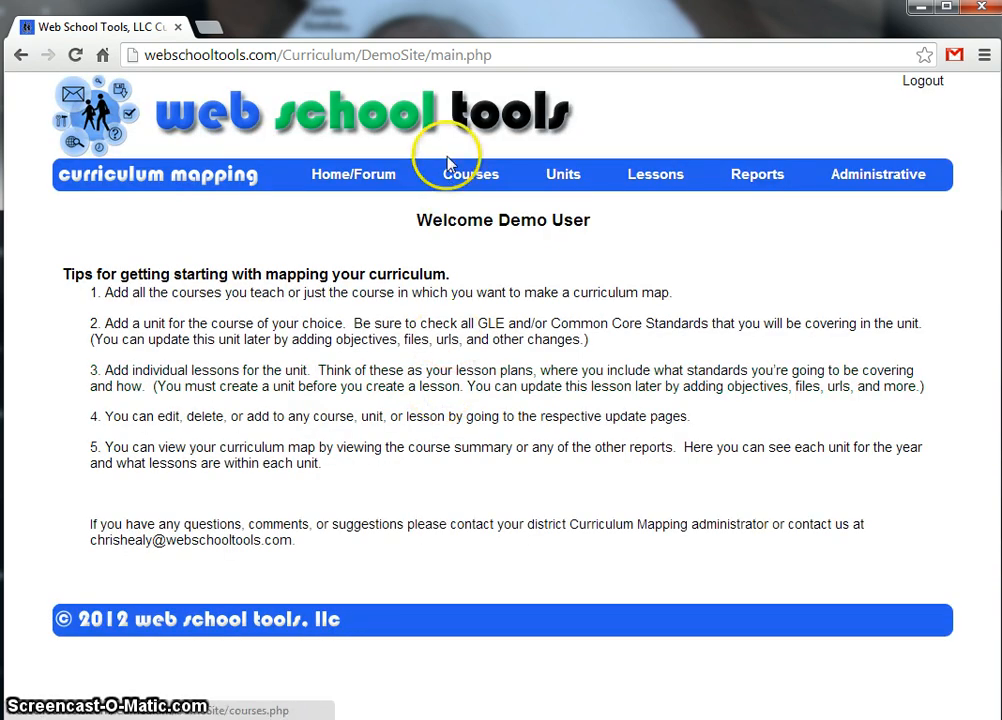
Open the Add Course form for a single new course.
mouse_move(454, 189)
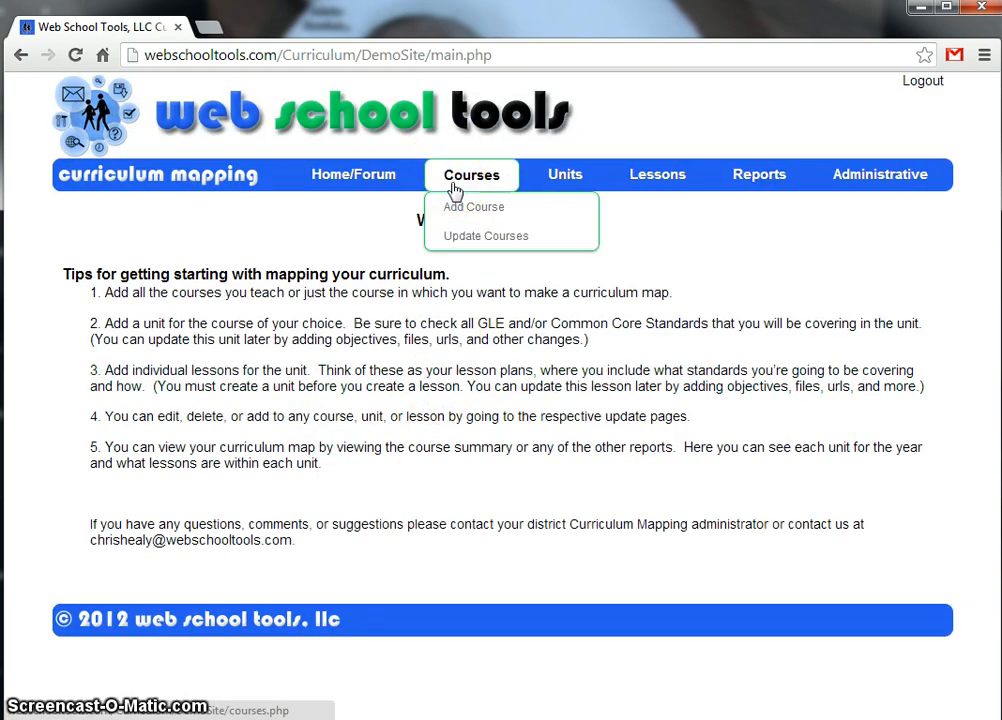
left_click(461, 206)
left_click(543, 264)
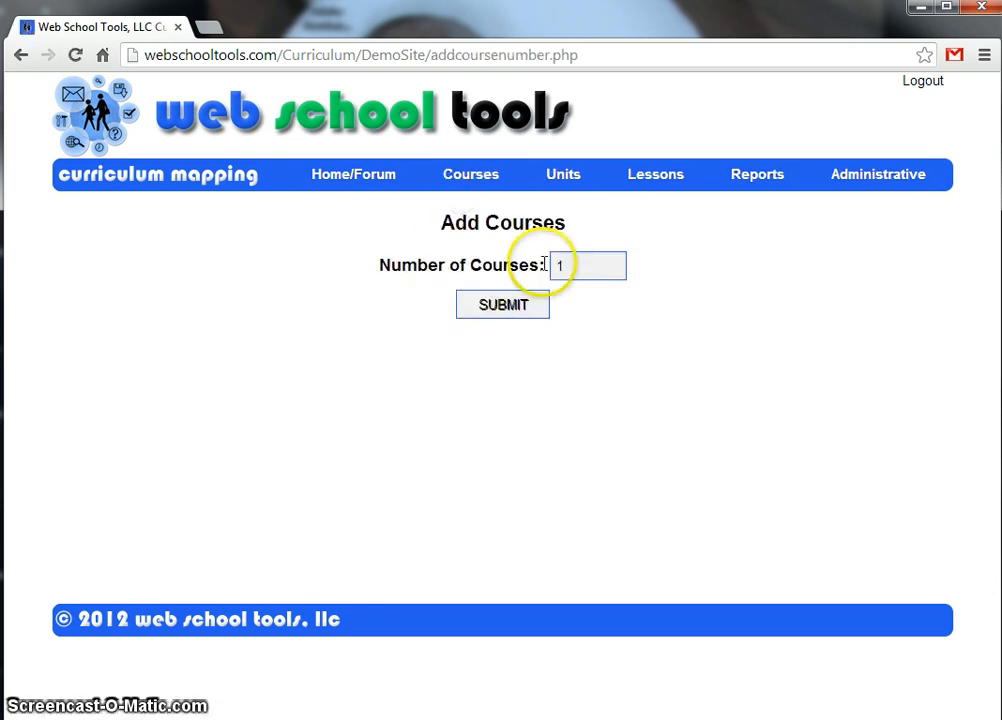
left_click(523, 307)
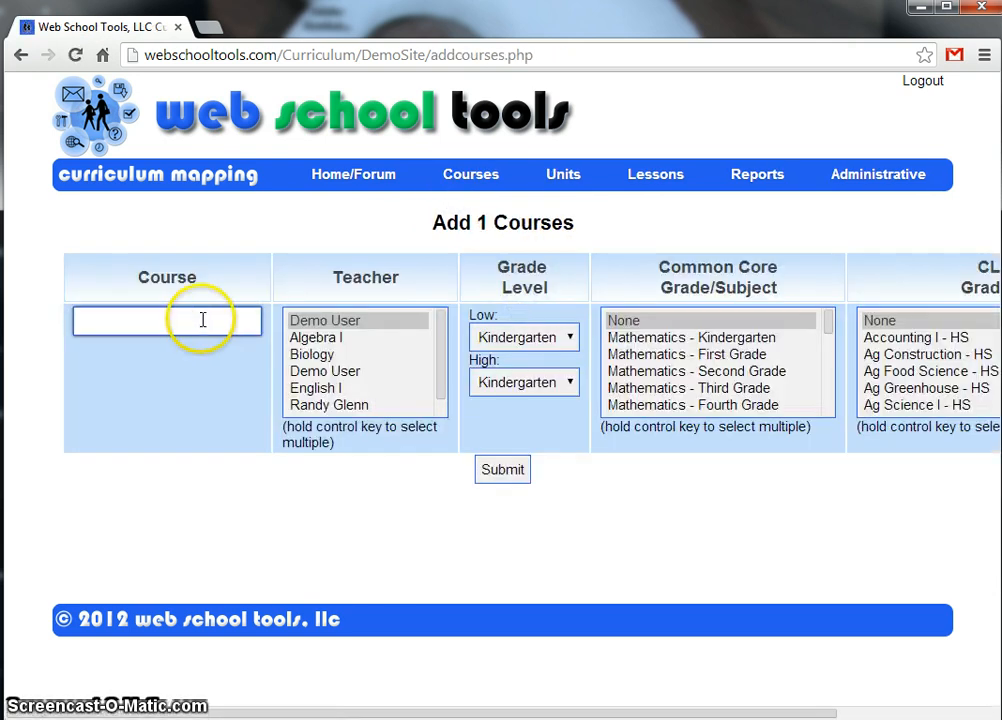
Name the course 'Algebra II' and assign Demo User as its teacher.
left_click(198, 321)
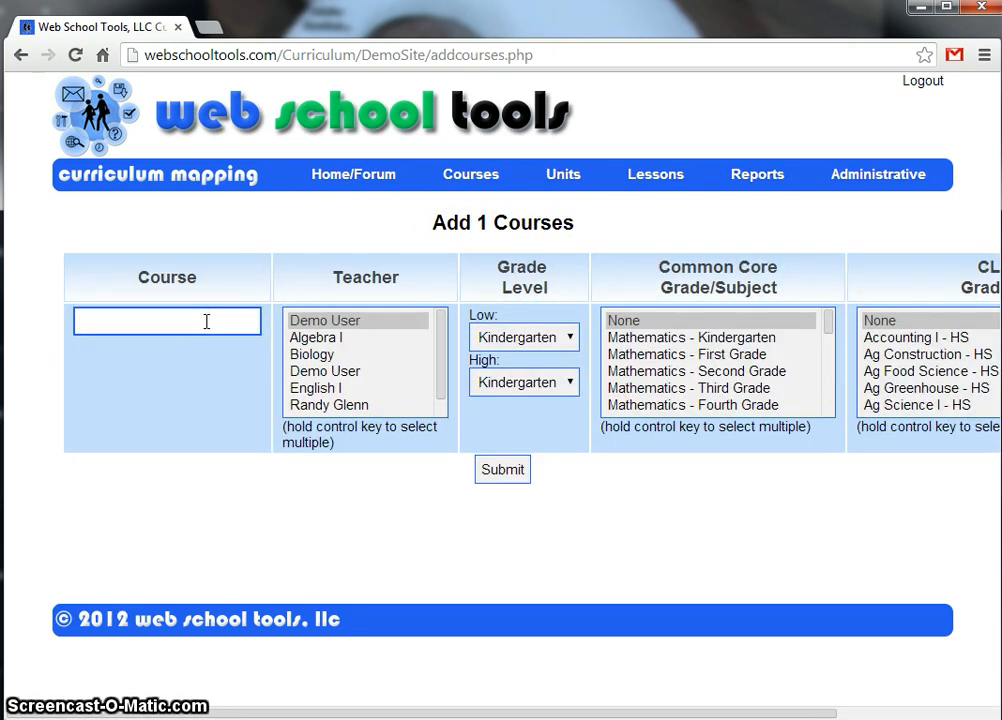
type("Aleb")
key("BackSpace")
key("BackSpace")
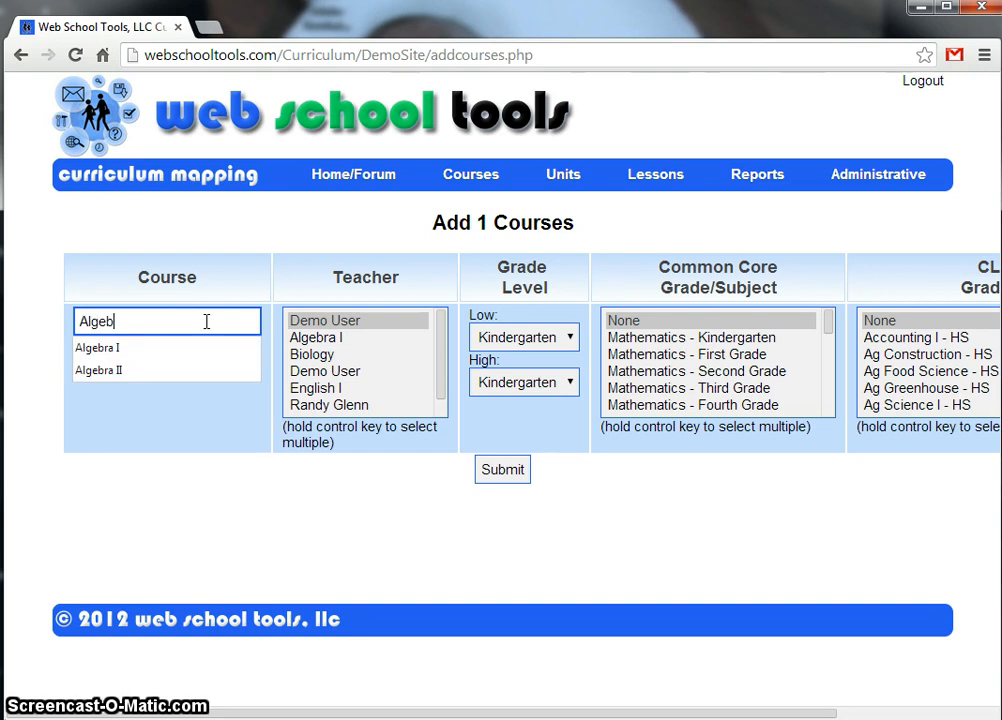
type("gebra II")
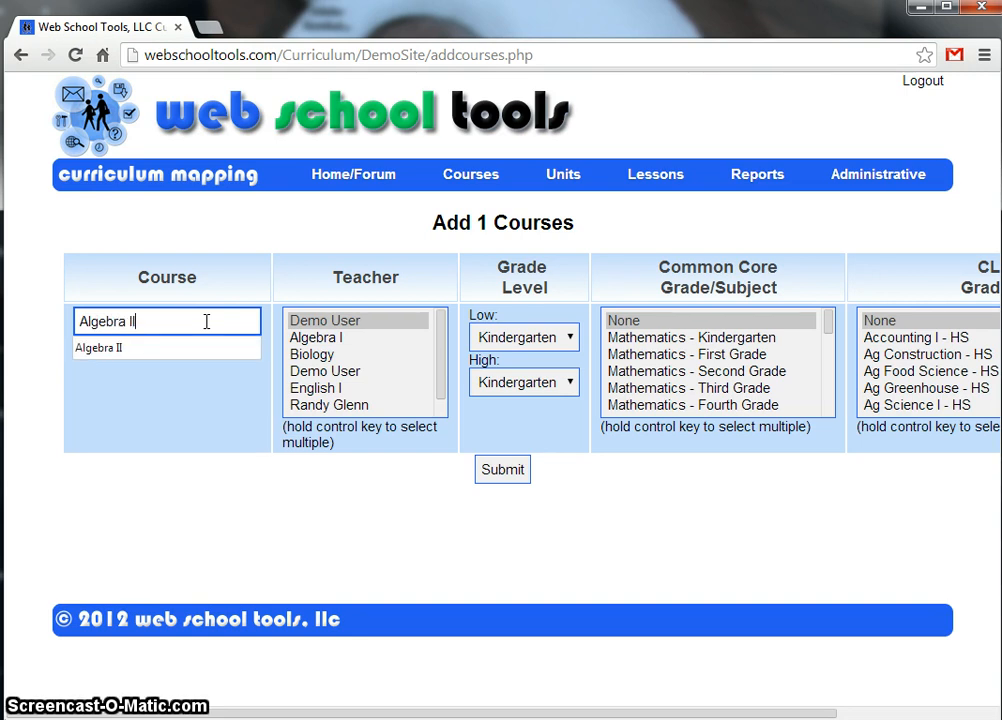
left_click(338, 340)
left_click(340, 371)
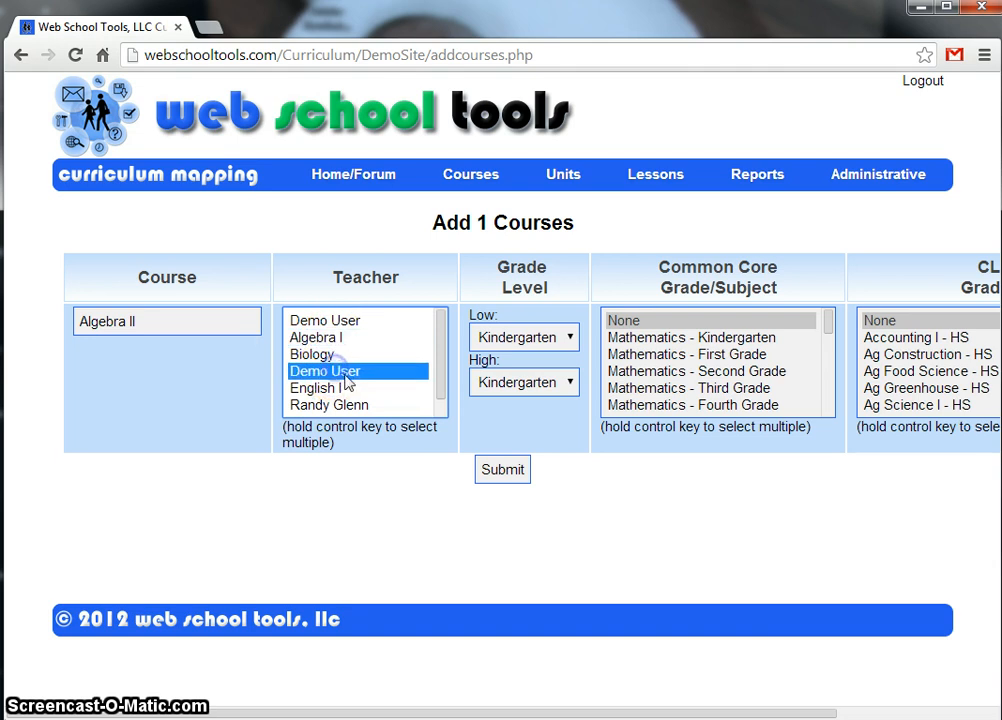
Set the course grade range from Sophomore to Senior.
left_click(543, 341)
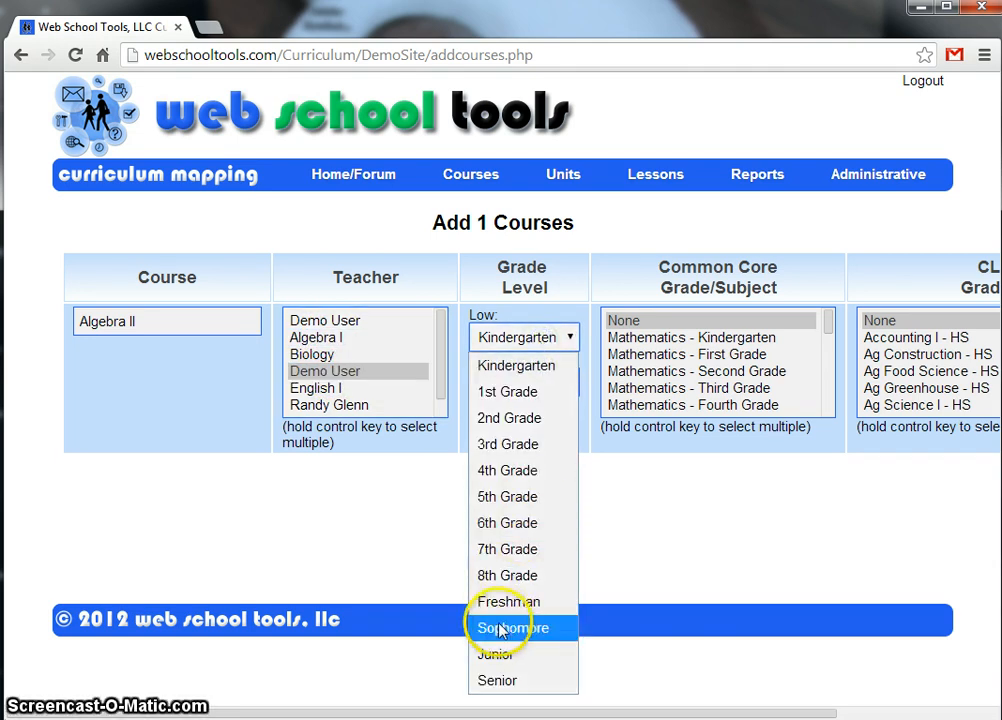
left_click(490, 627)
left_click(523, 386)
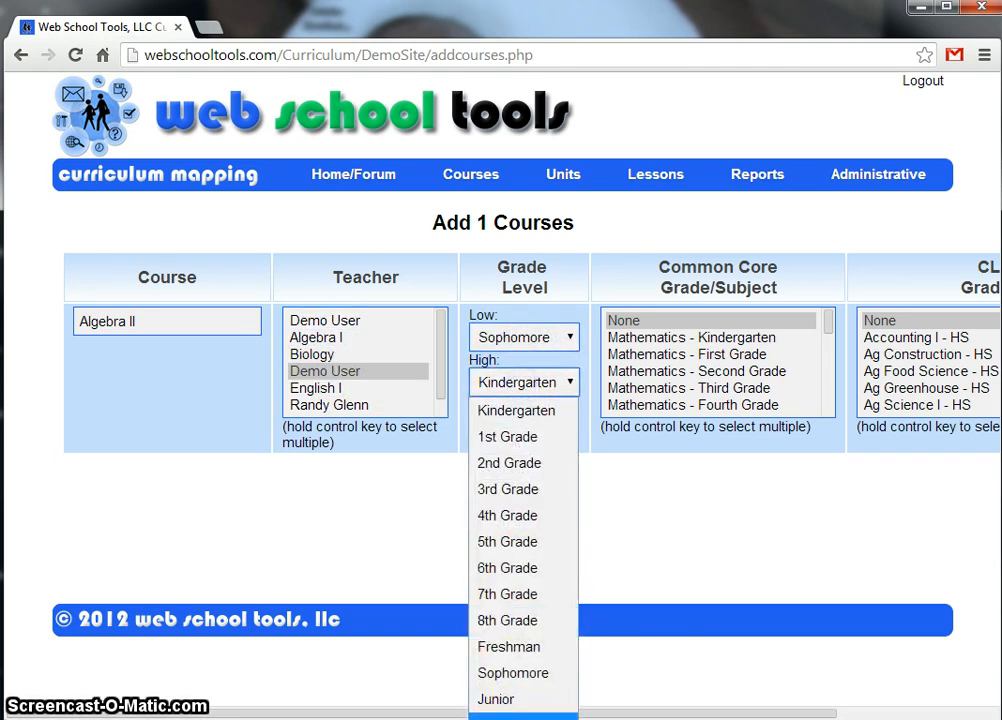
left_click(535, 716)
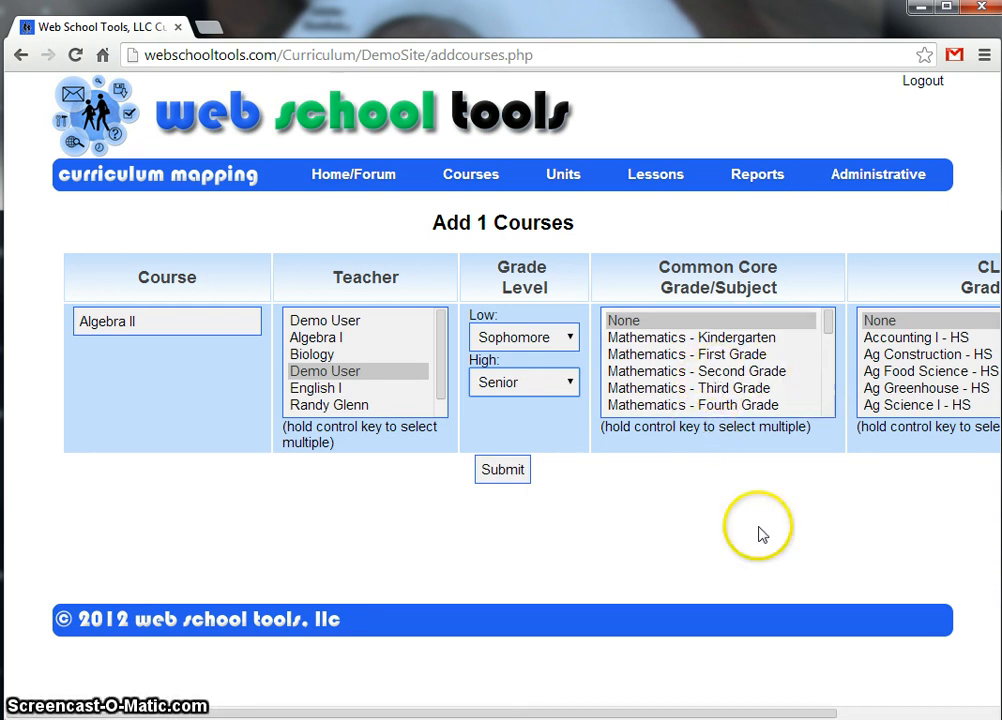
Align the course to Mathematics - Algebra II and Mathematics - A2, then save it.
left_click_drag(700, 711, 832, 716)
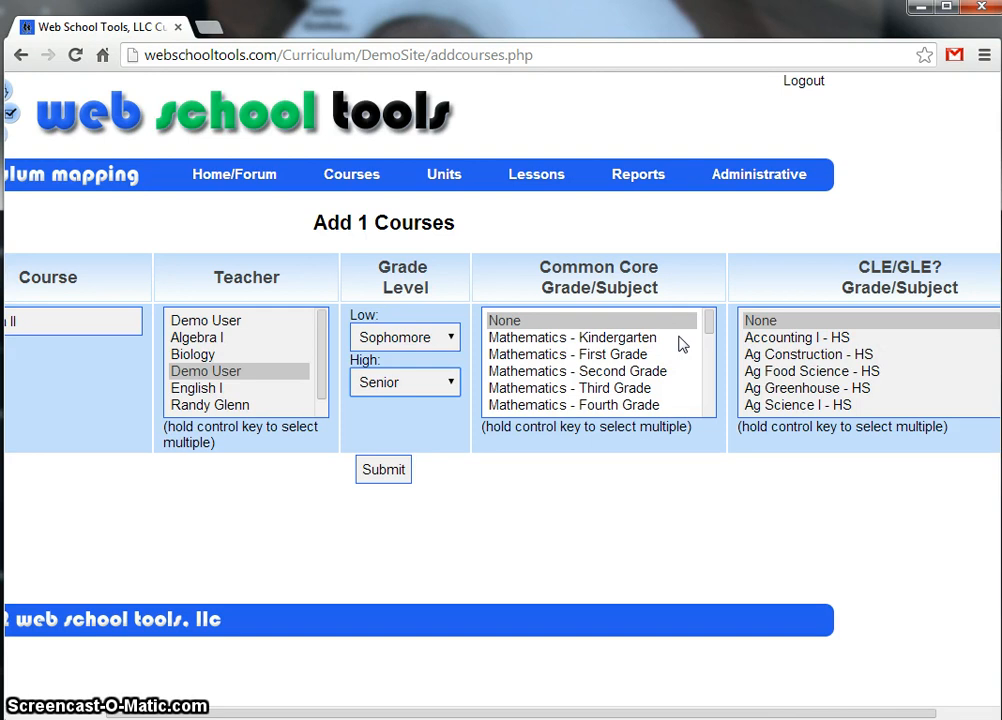
scroll(681, 344, "down", 2)
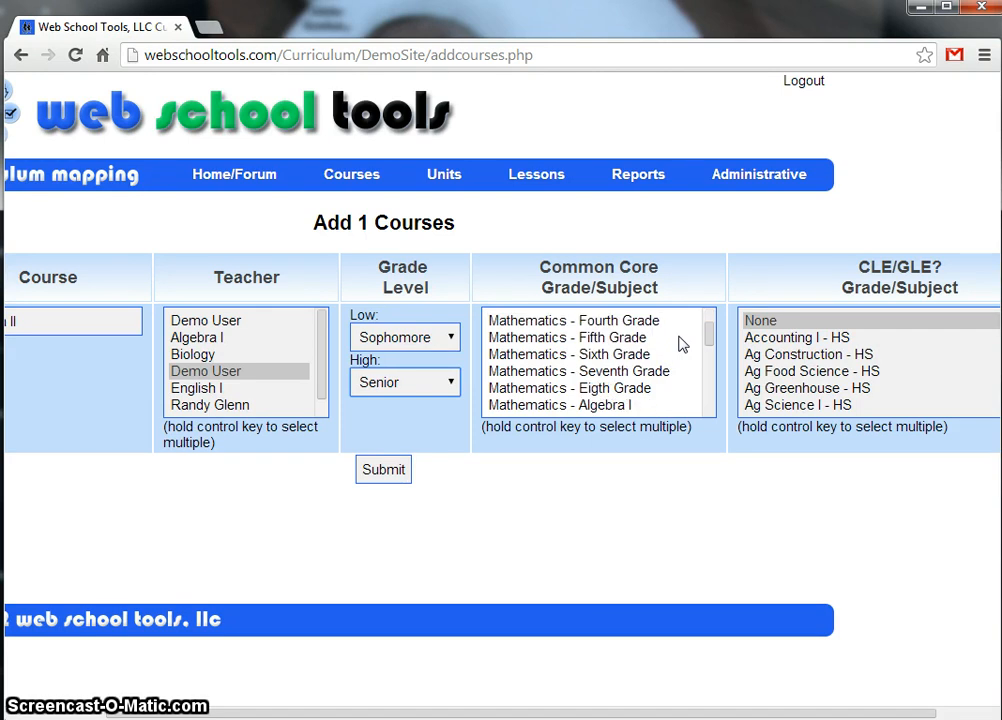
scroll(680, 344, "down", 2)
left_click(600, 338)
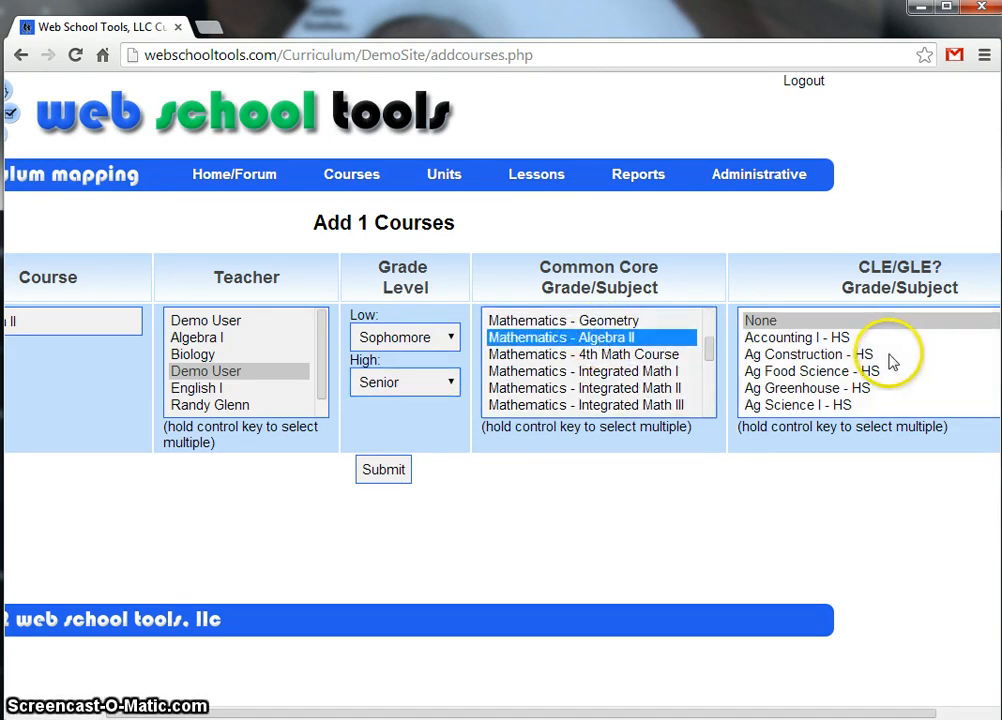
scroll(865, 350, "down", 15)
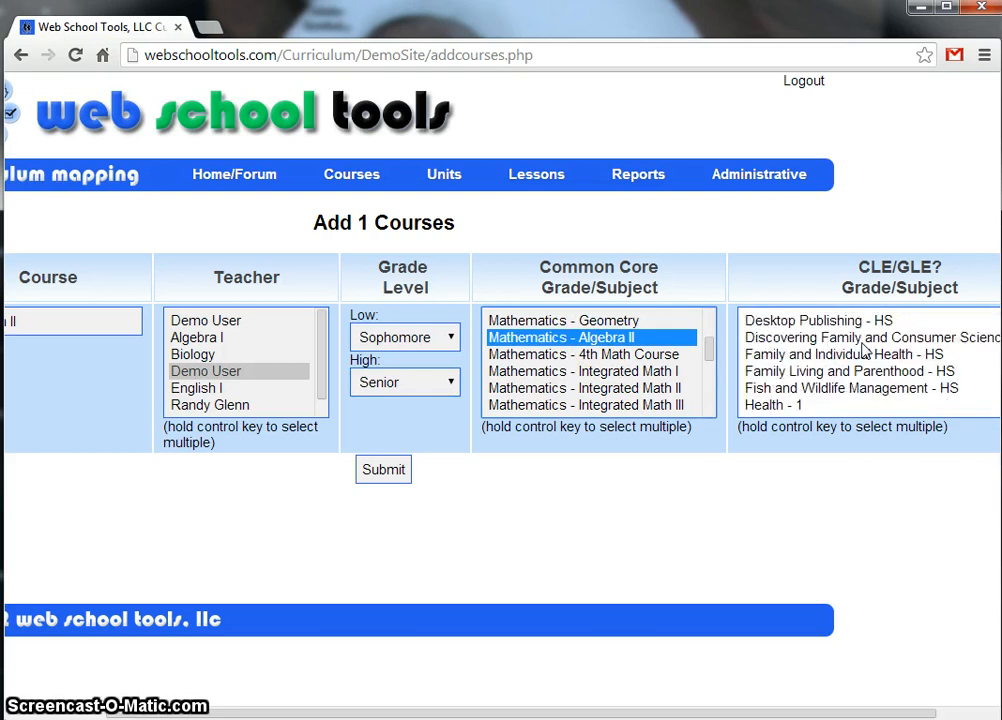
scroll(865, 350, "down", 2)
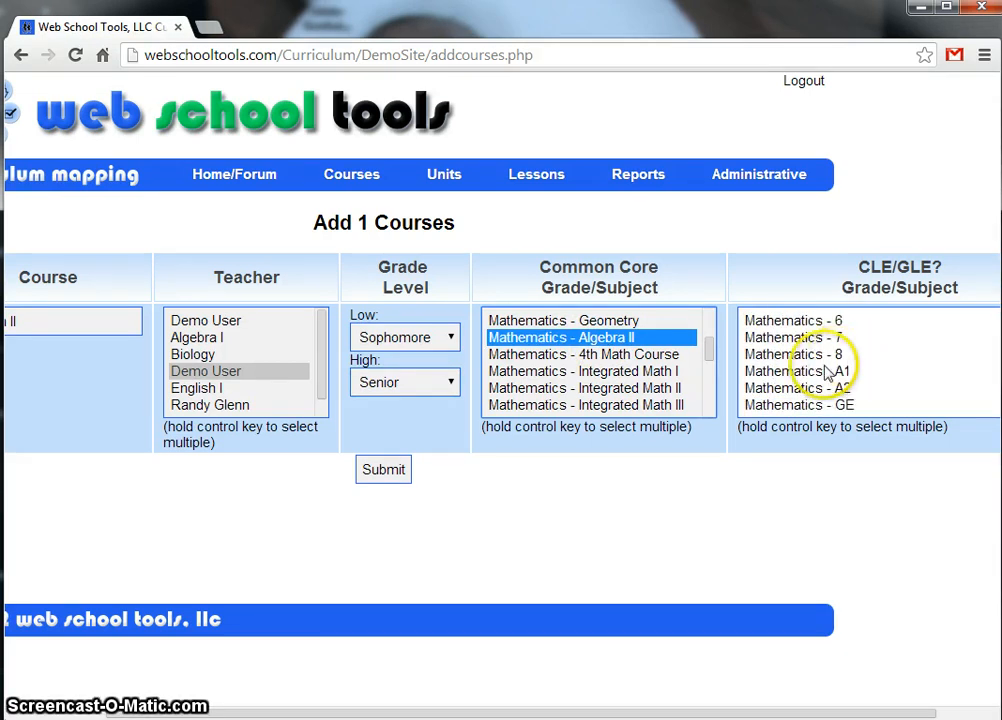
left_click(805, 389)
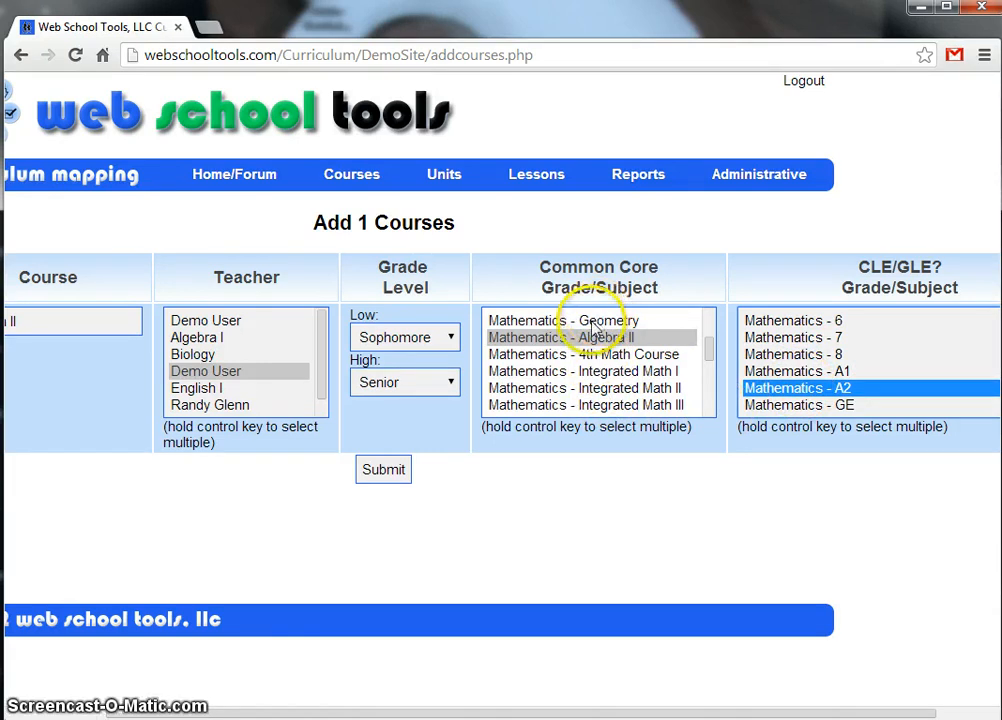
left_click(565, 355, "ctrl")
left_click(555, 372, "ctrl")
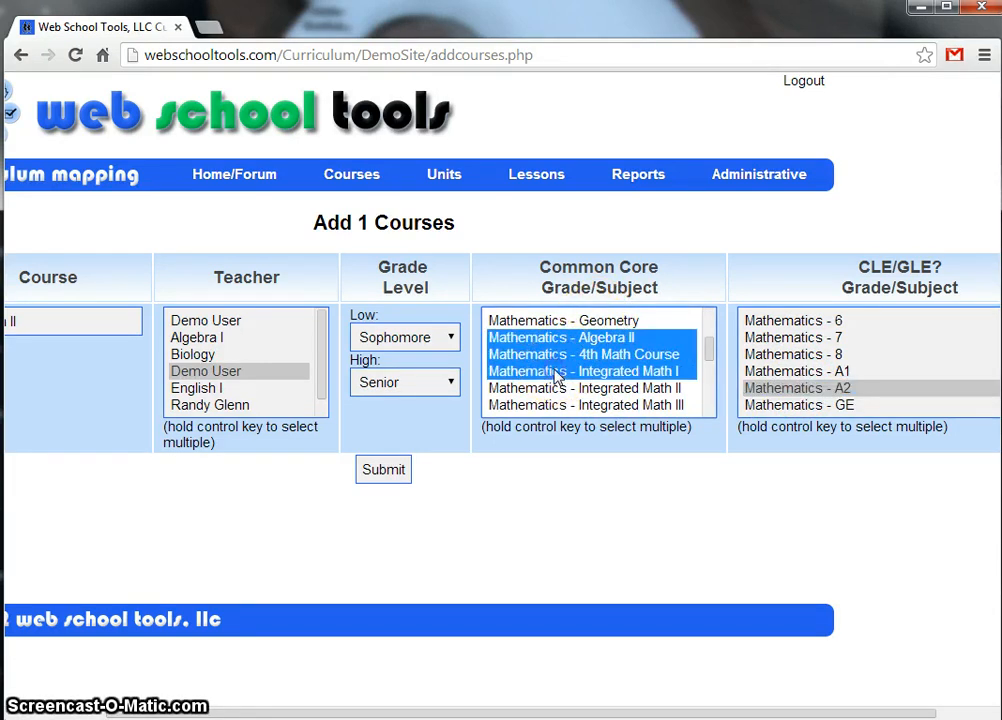
left_click(547, 356, "ctrl")
left_click(545, 372, "ctrl")
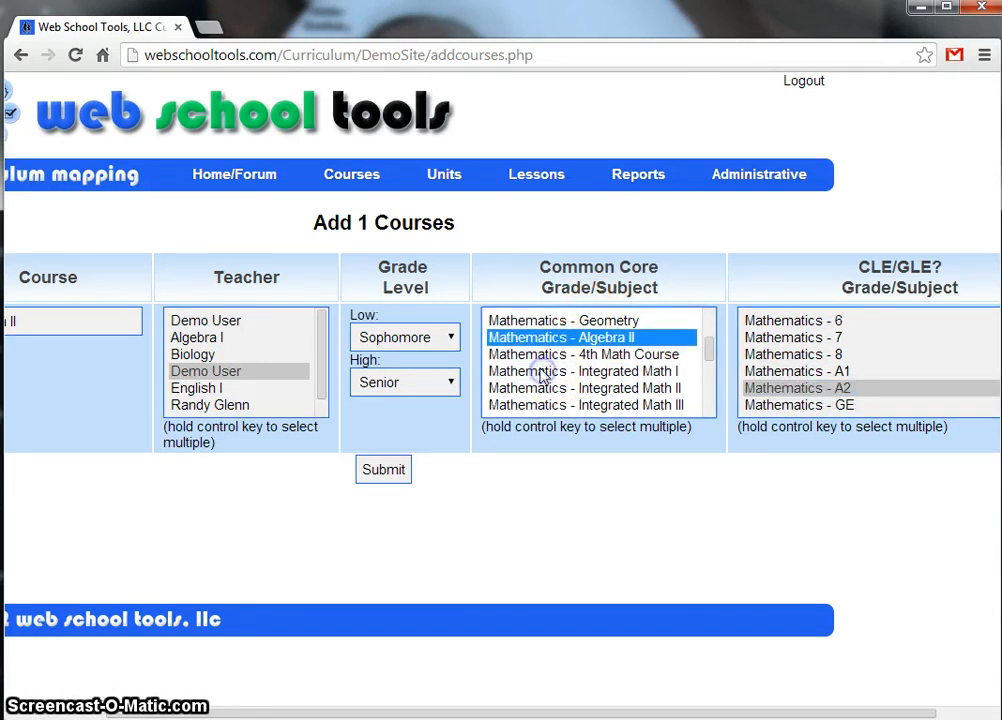
left_click_drag(588, 714, 488, 712)
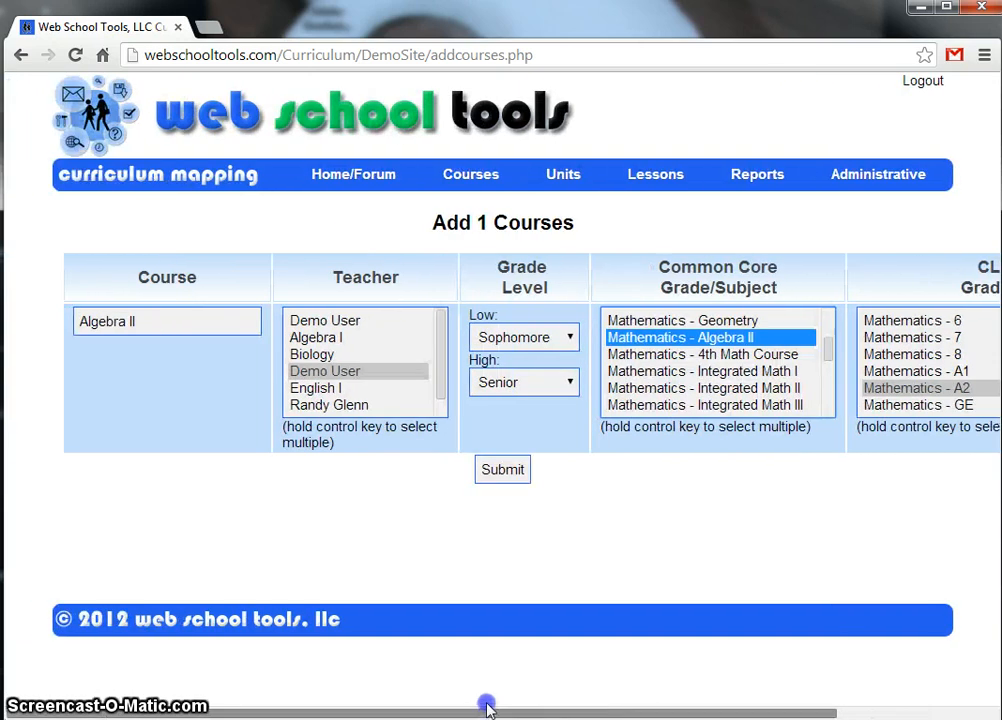
left_click(516, 475)
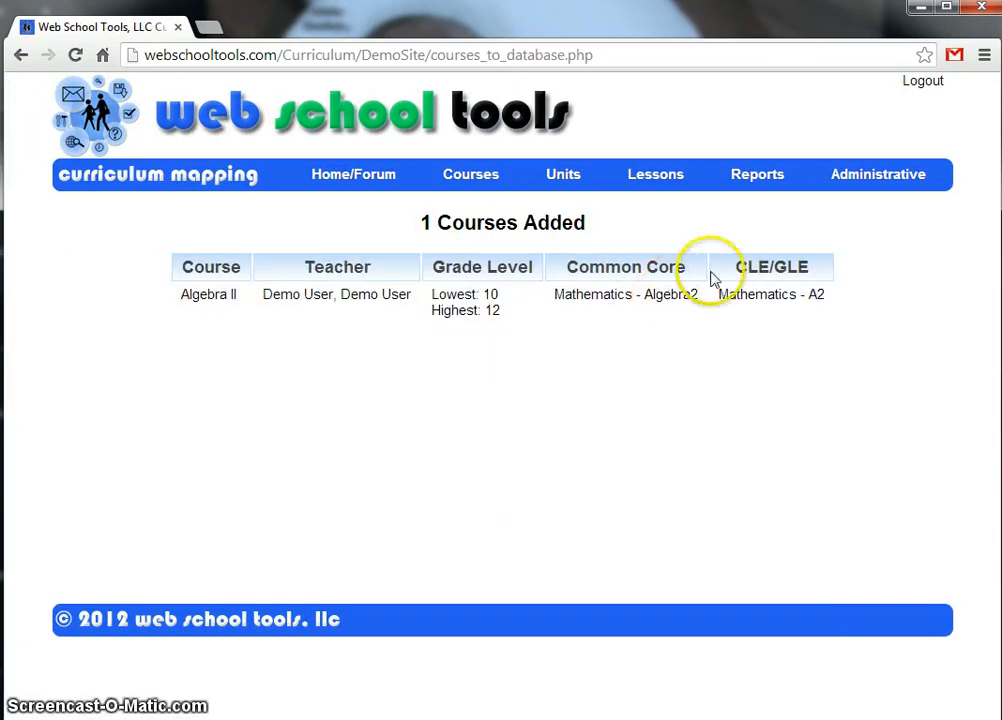
Start a new user with name 'Math', username 'math', last name 'Math' and an e-mail address.
mouse_move(886, 176)
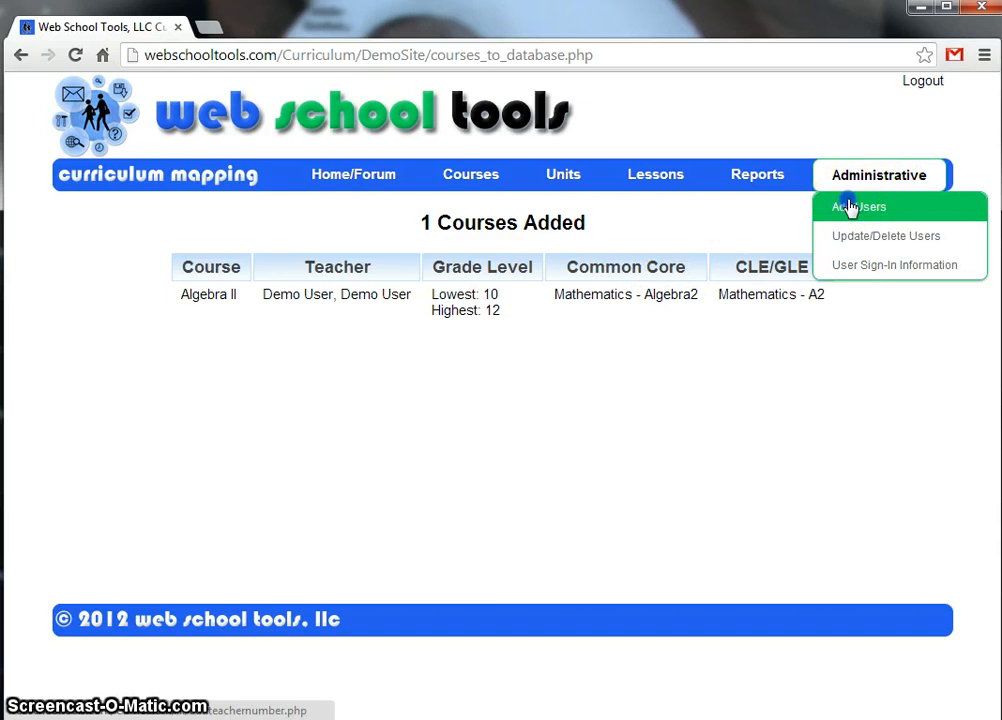
left_click(851, 206)
left_click(516, 313)
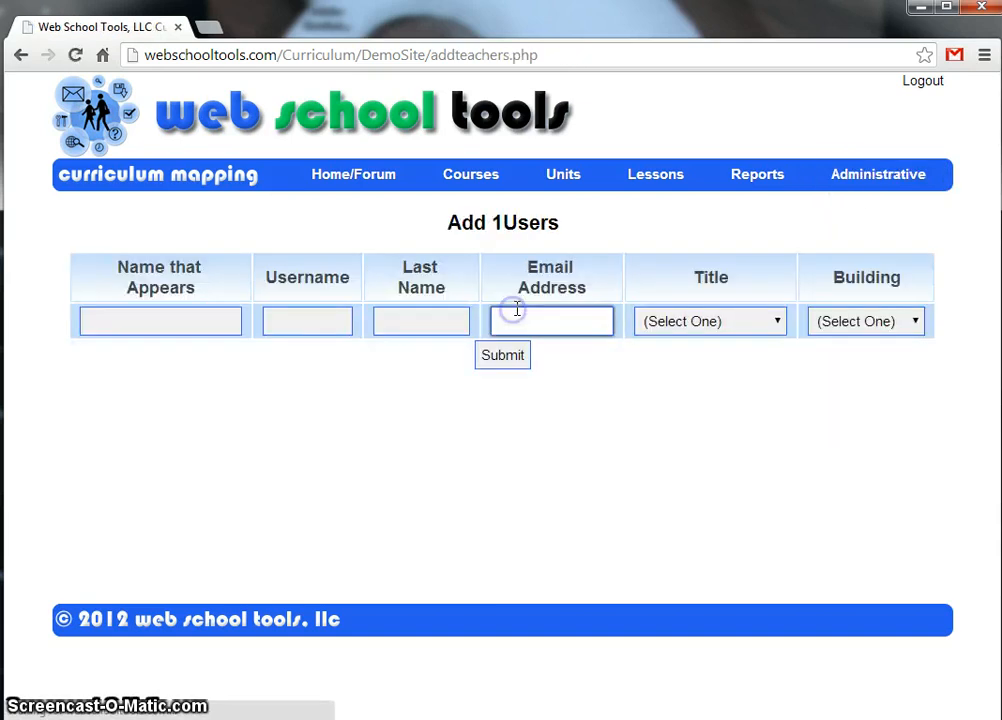
left_click(186, 326)
type("Math Teacher")
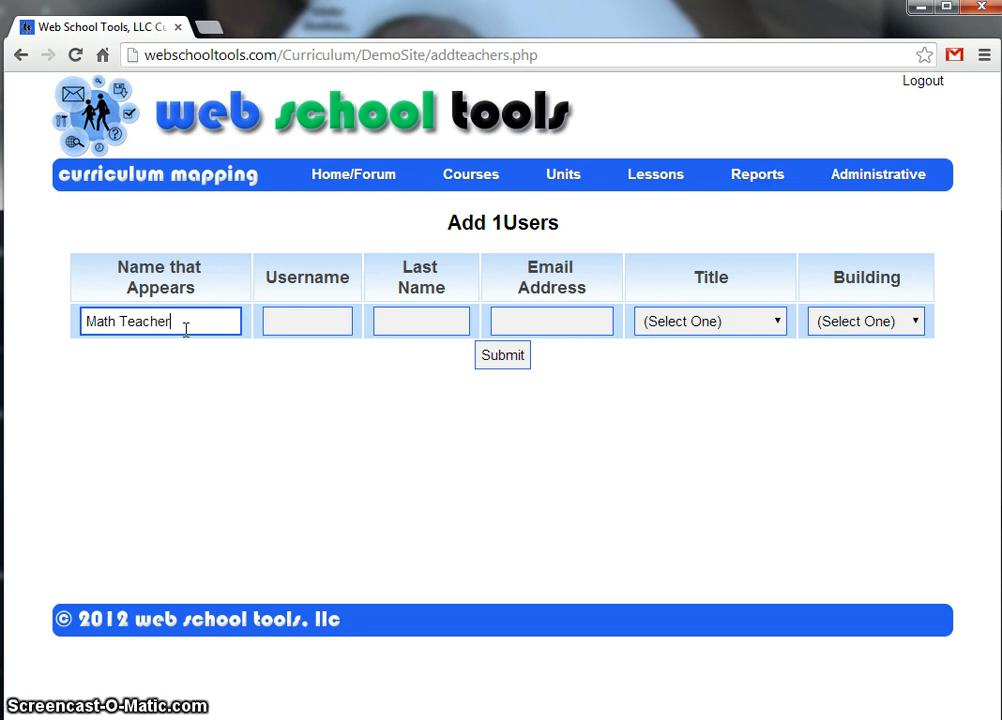
key("Tab")
type("math")
key("Tab")
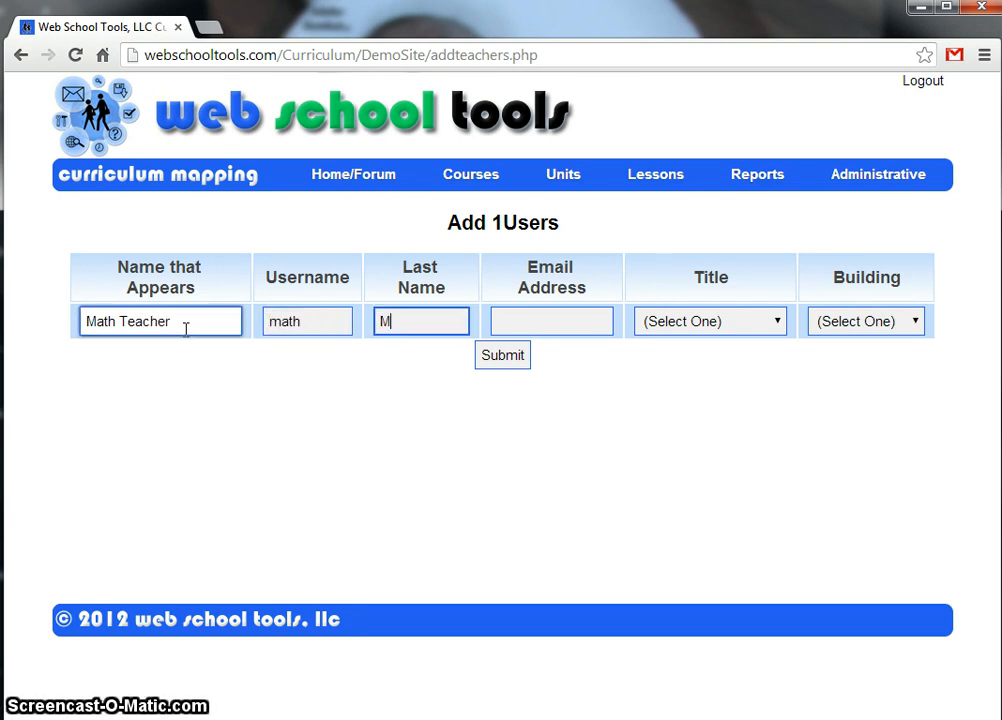
type("Math")
key("Tab")
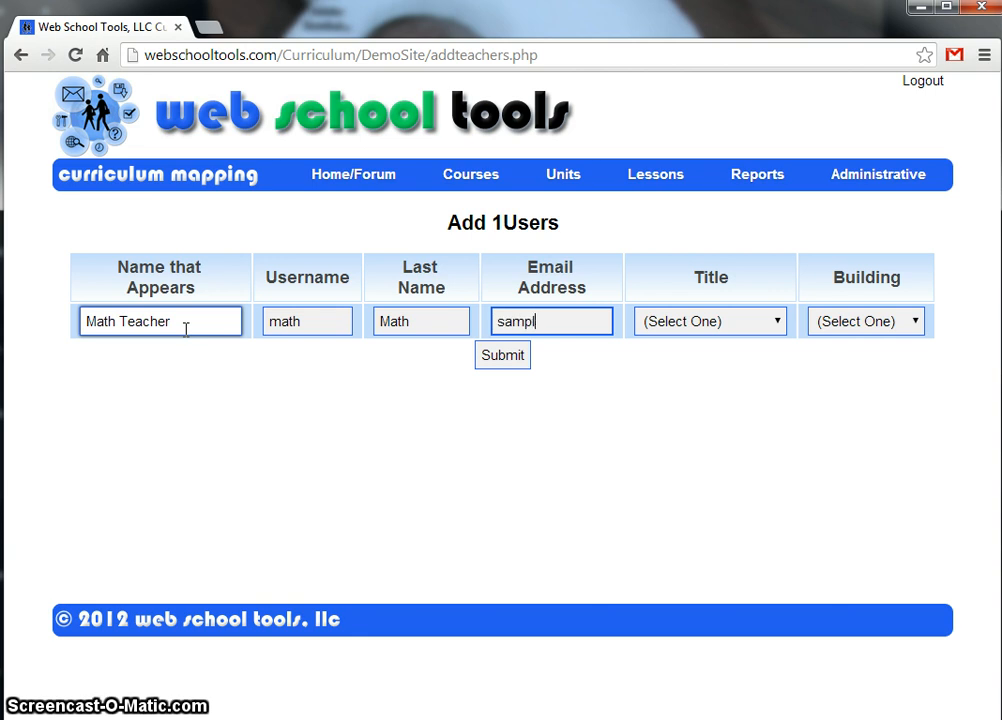
type("sample@webschooltools.com")
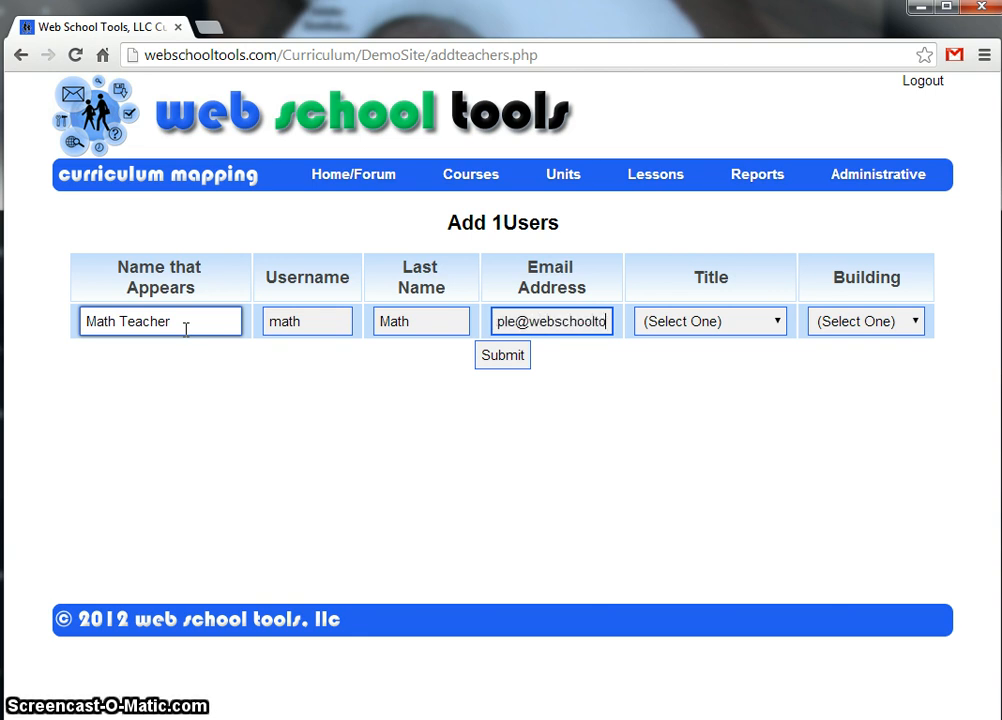
Give the user the title Teacher at the High School building and save.
left_click(707, 322)
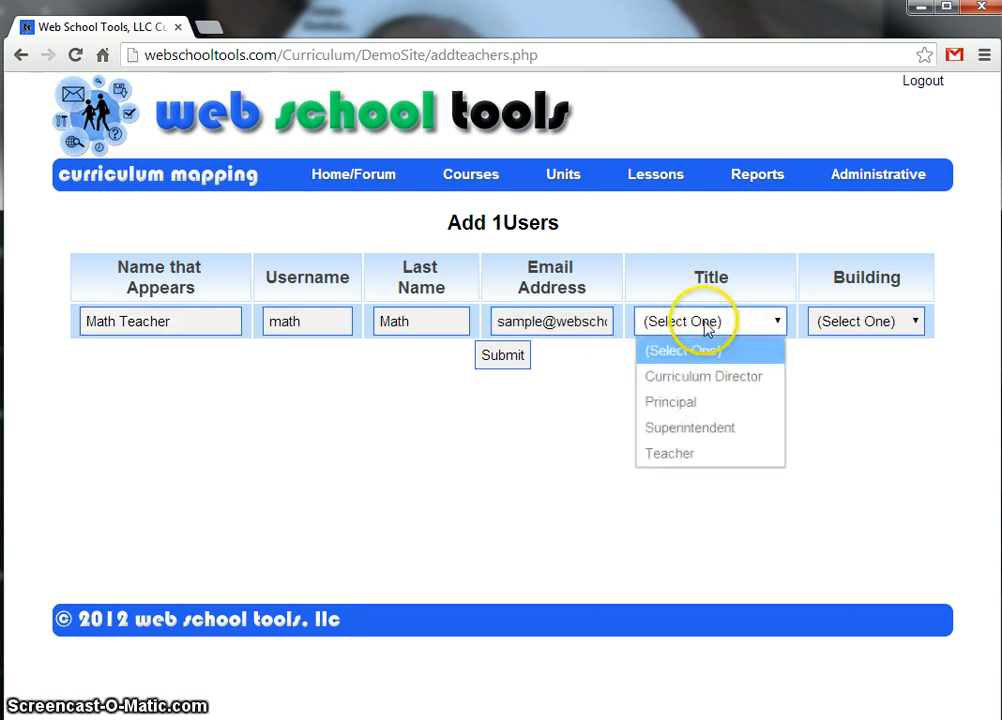
left_click(710, 456)
left_click(832, 321)
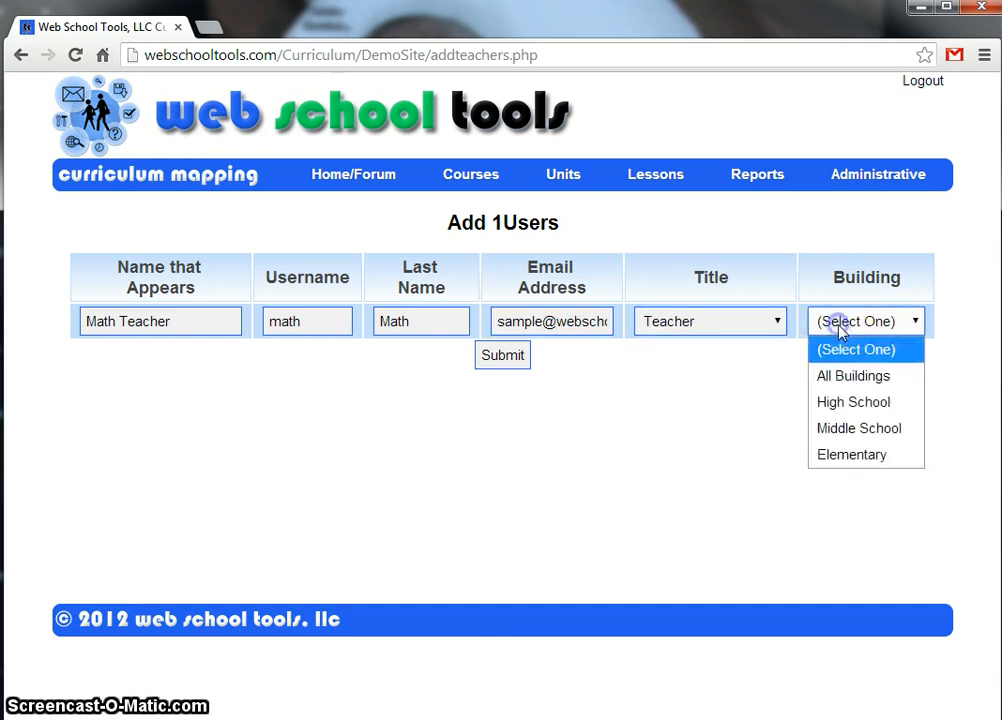
left_click(845, 400)
left_click(522, 362)
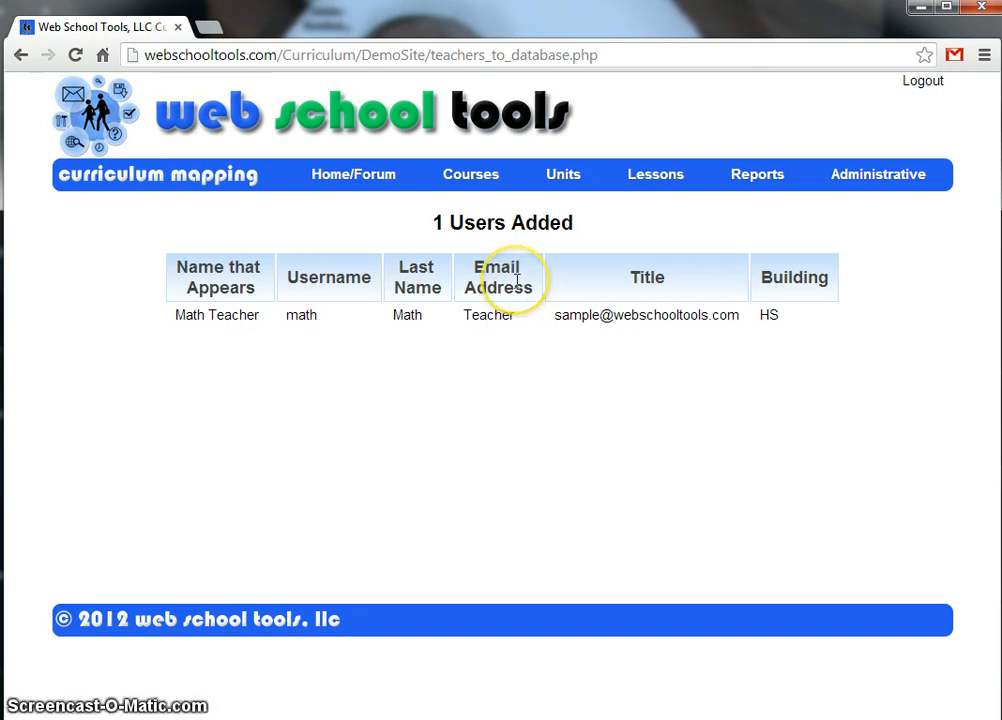
mouse_move(512, 197)
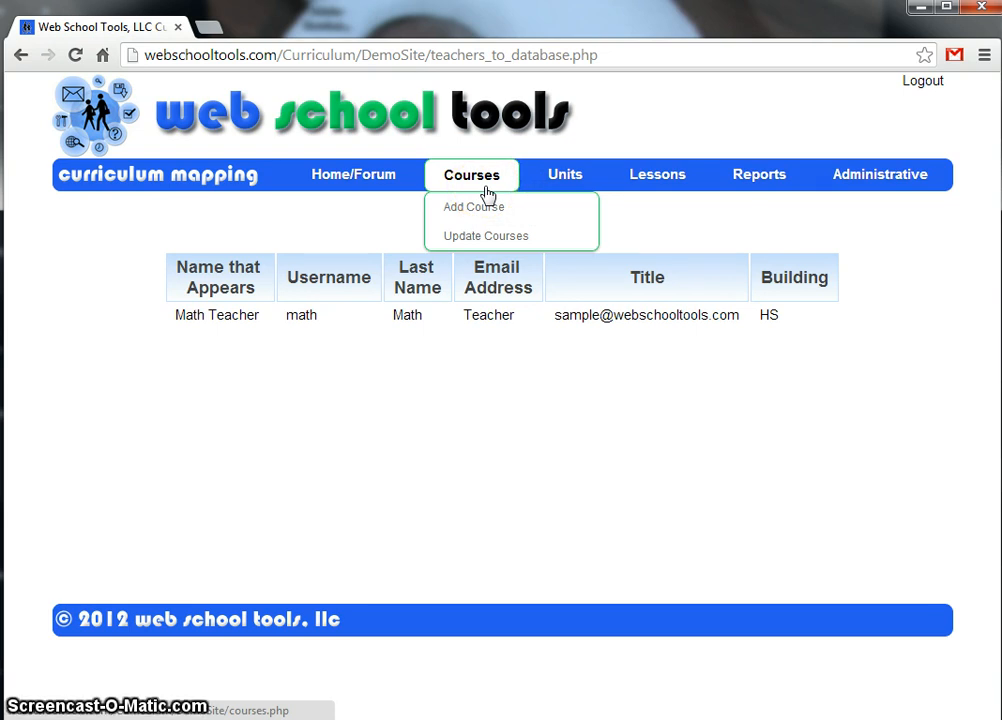
mouse_move(564, 188)
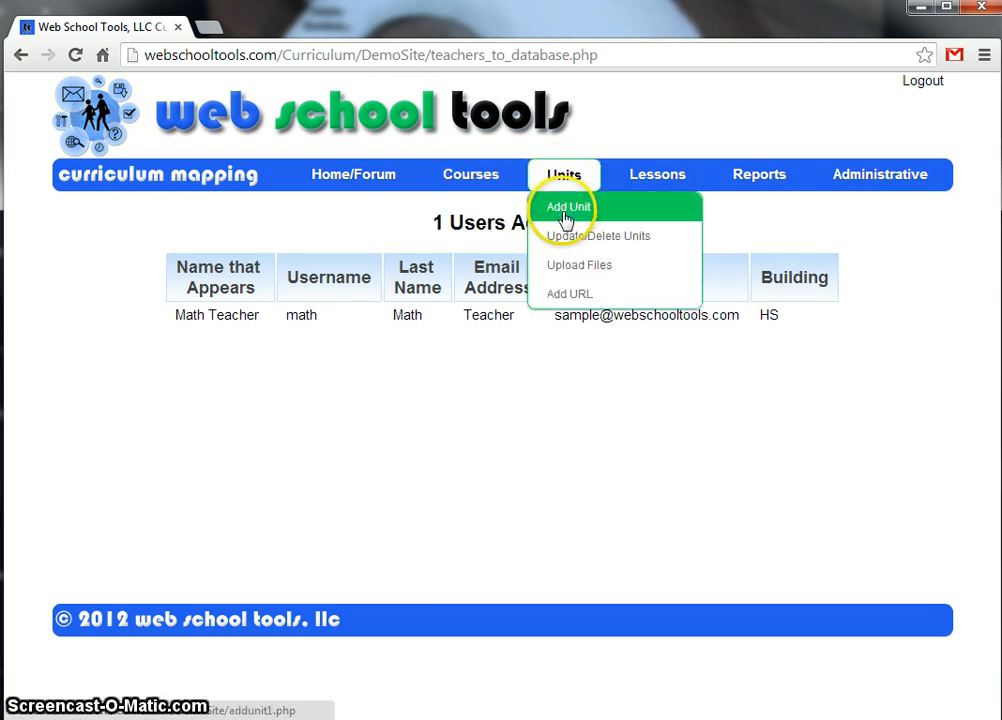
Start a new unit for the Algebra II course taught by Demo User and continue to Create Unit.
left_click(566, 210)
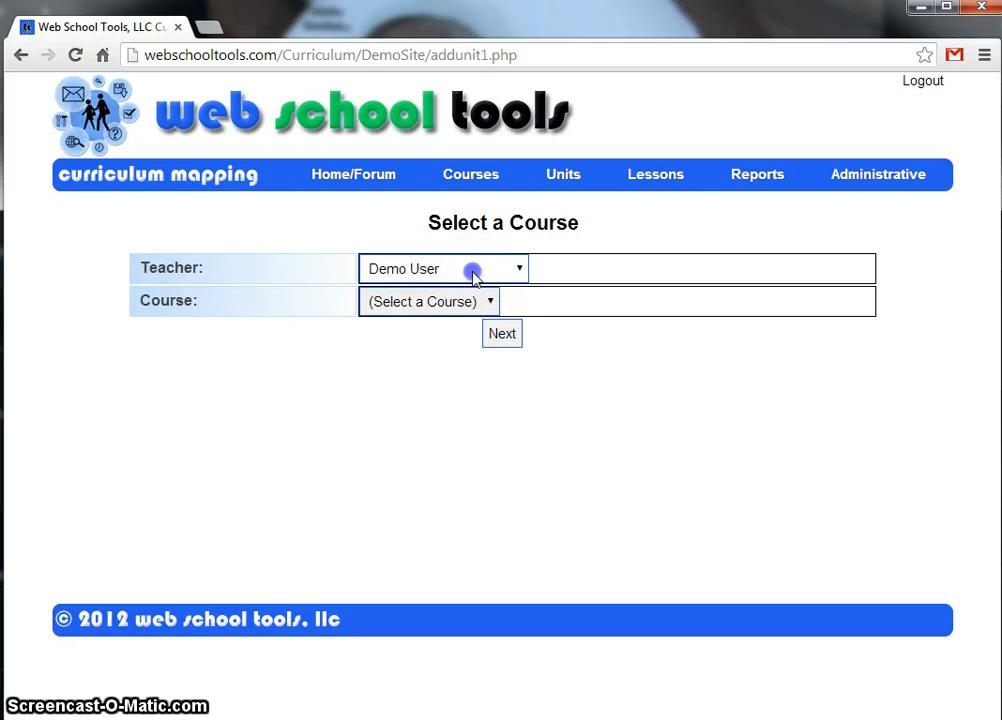
left_click(474, 277)
left_click(463, 293)
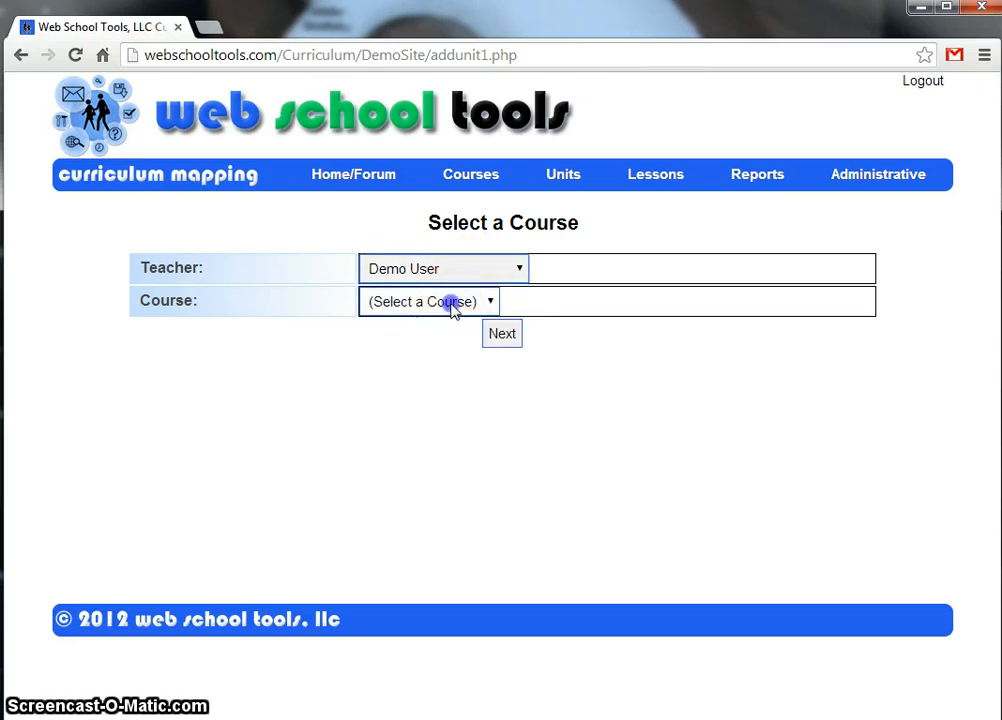
left_click(451, 304)
left_click(424, 357)
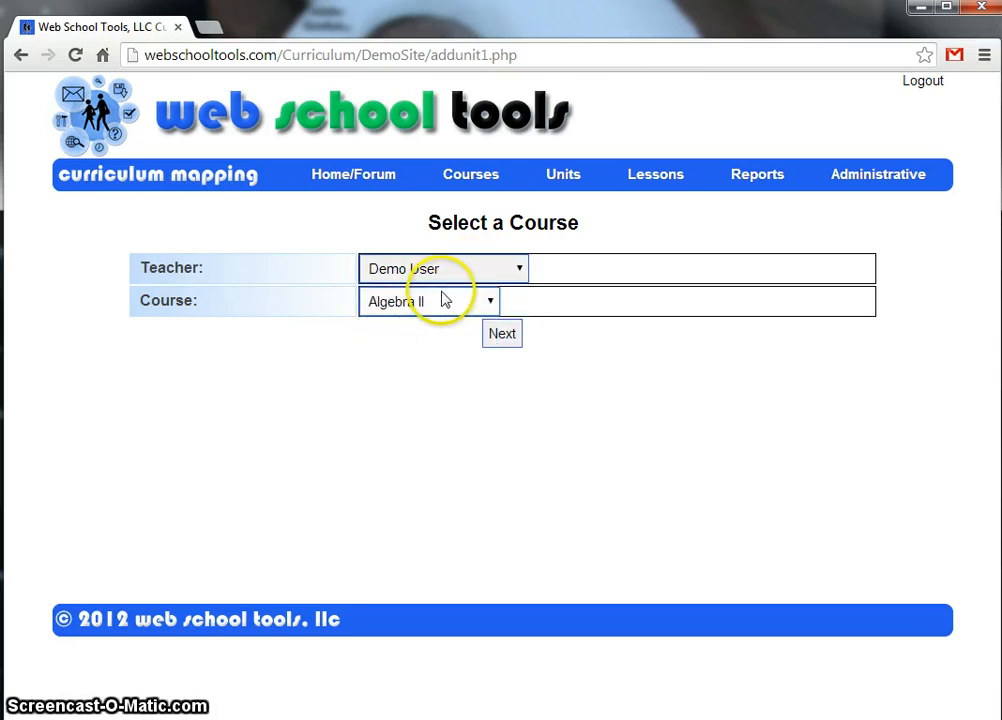
left_click(521, 272)
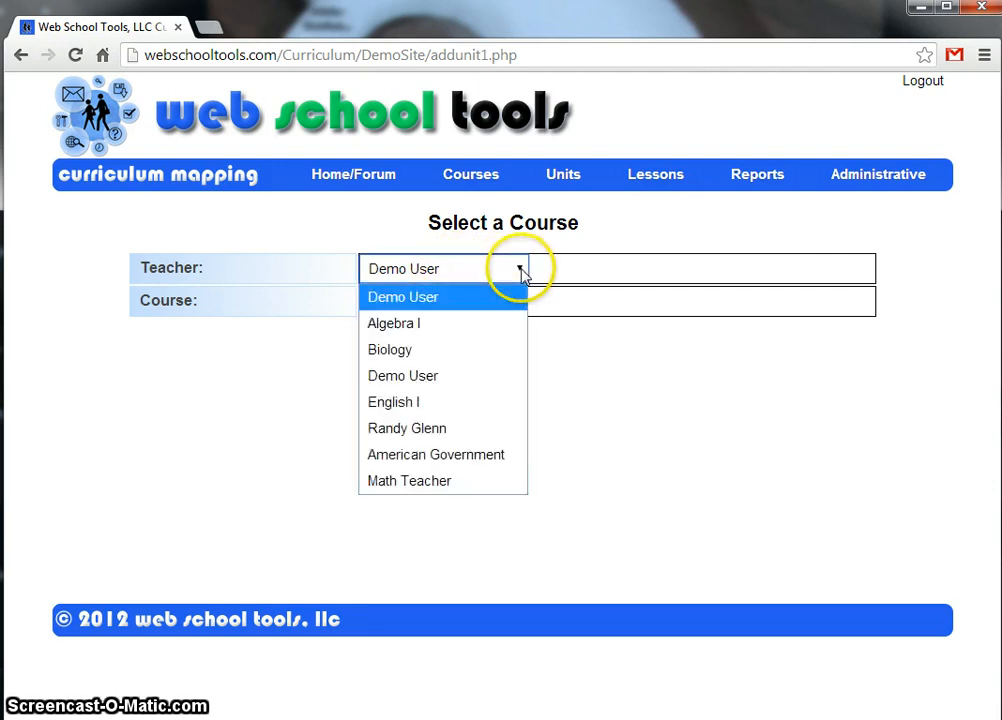
left_click(421, 302)
left_click(501, 333)
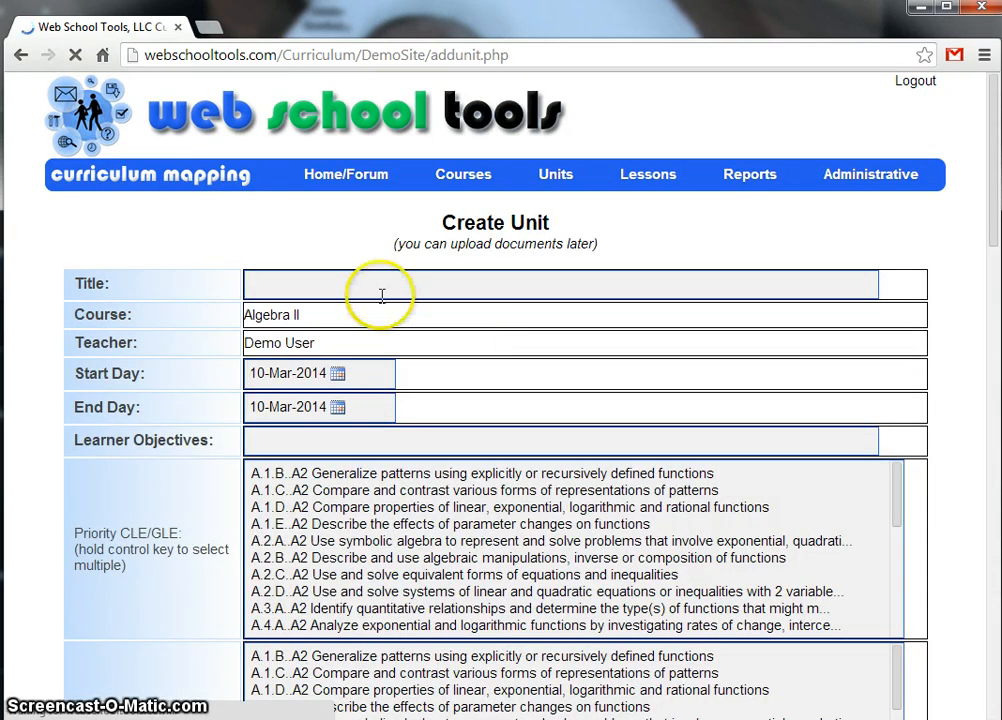
left_click(355, 283)
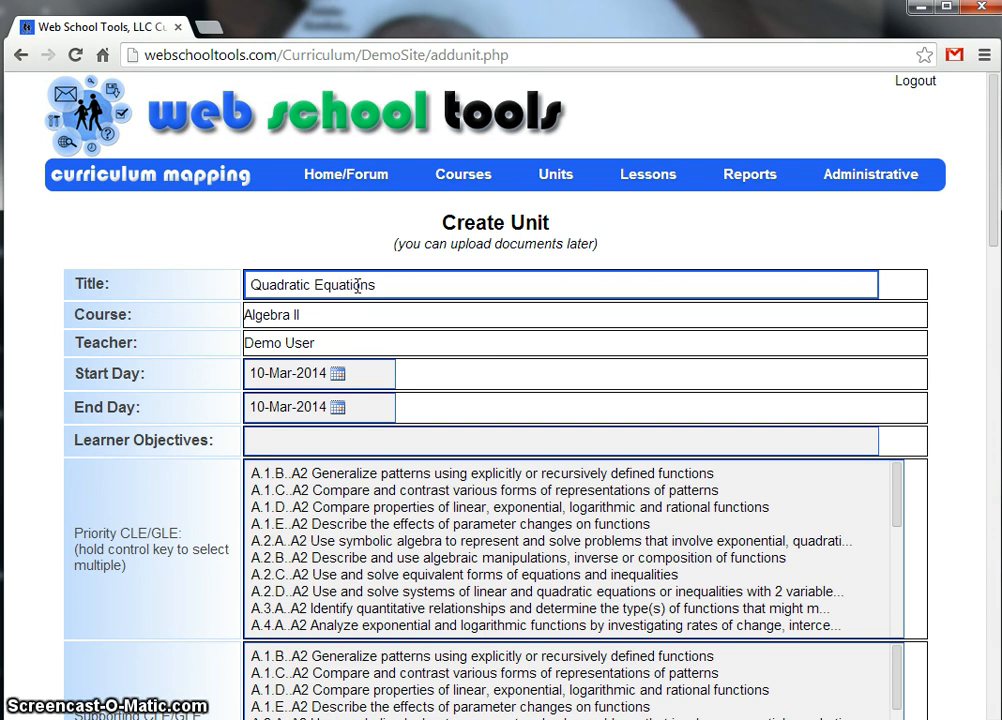
Set the unit end date to 28 March 2014 and begin the learner objective 'The students will know how to sol…'.
left_click(338, 376)
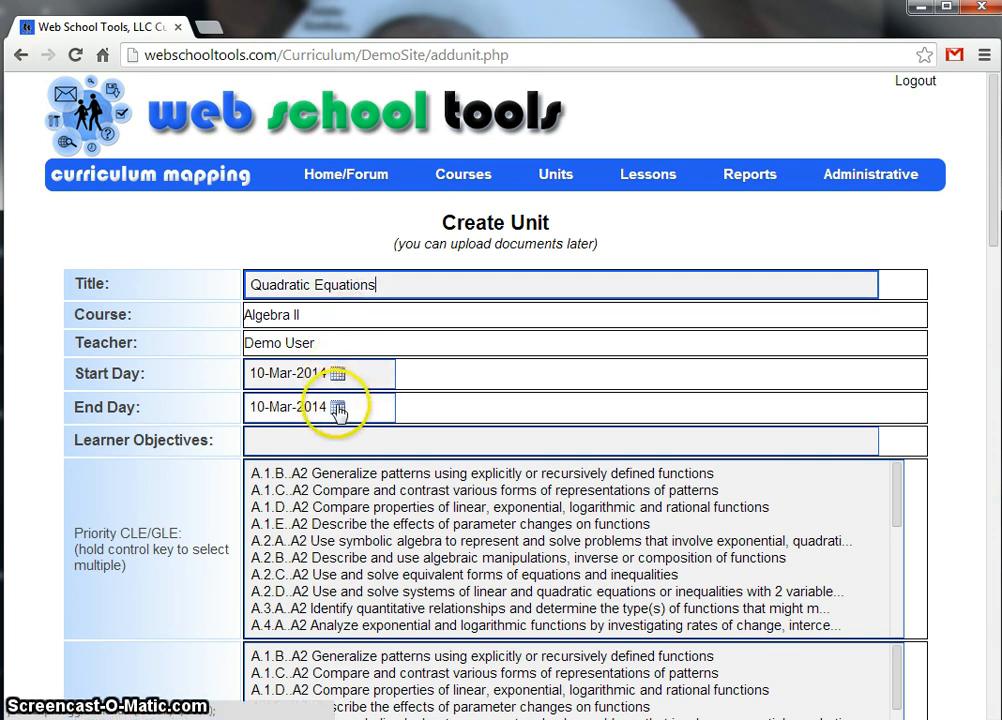
left_click(338, 408)
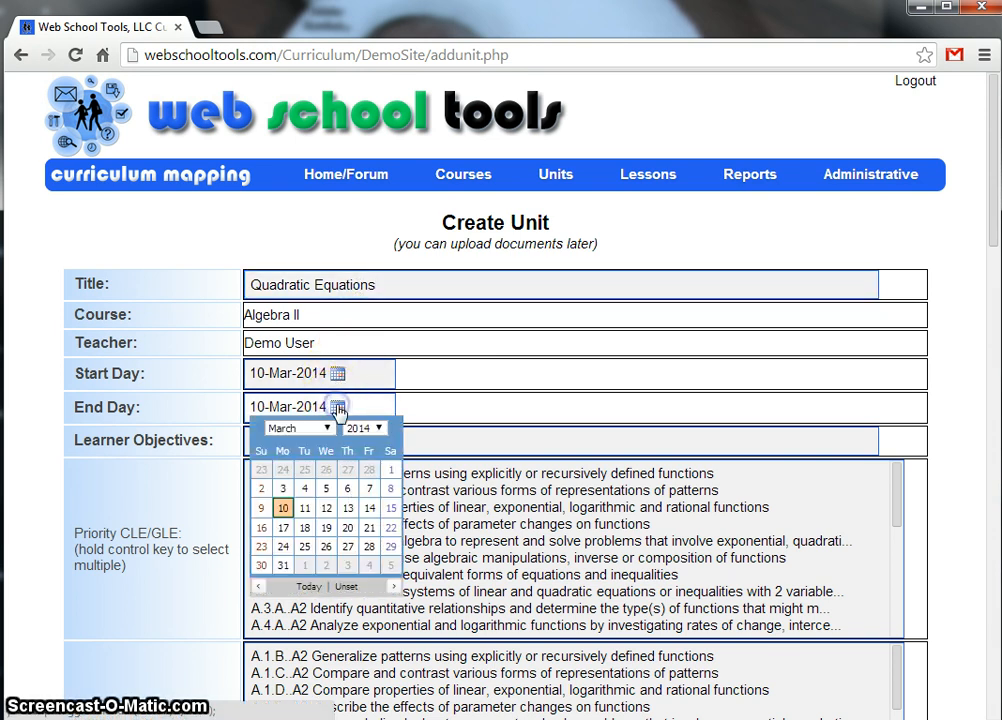
left_click(369, 547)
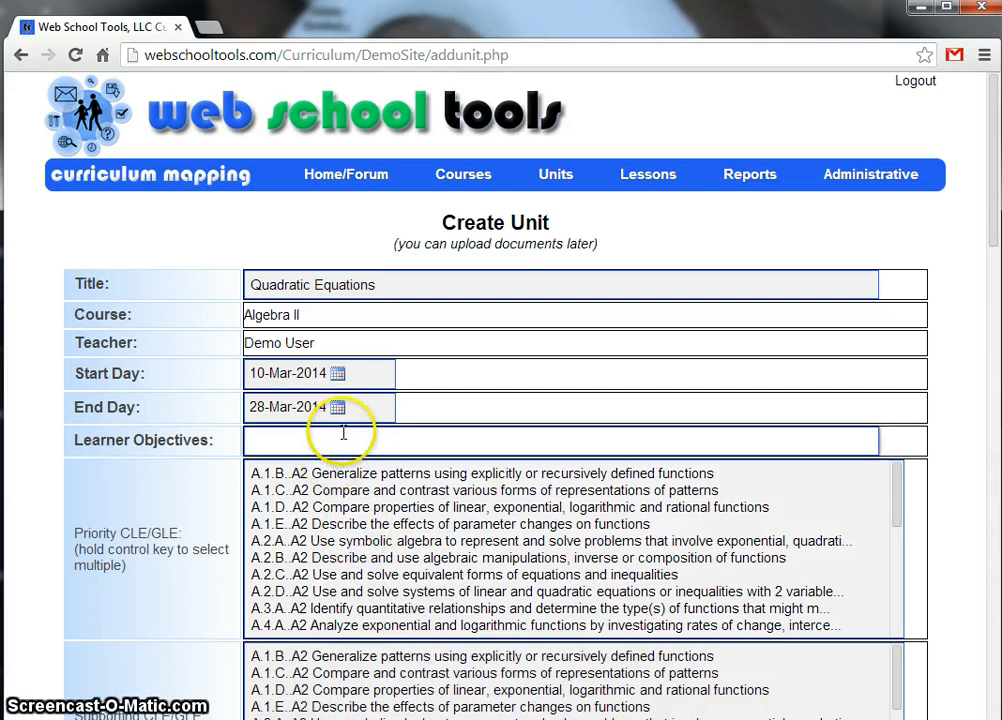
left_click(341, 437)
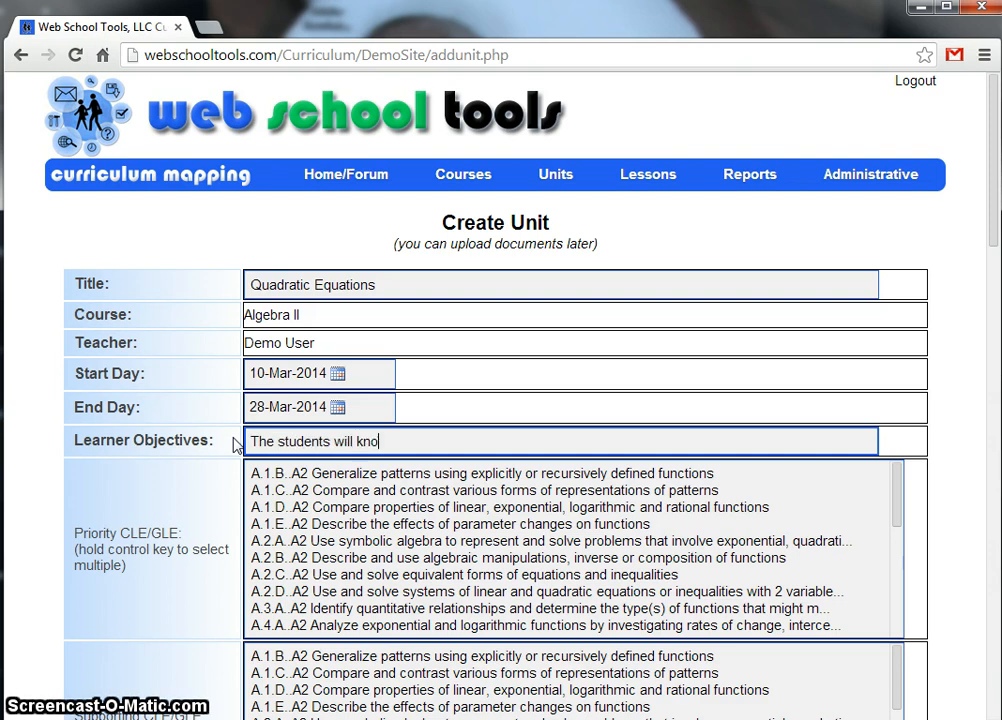
type("The students will know how to solve quadratic equations.")
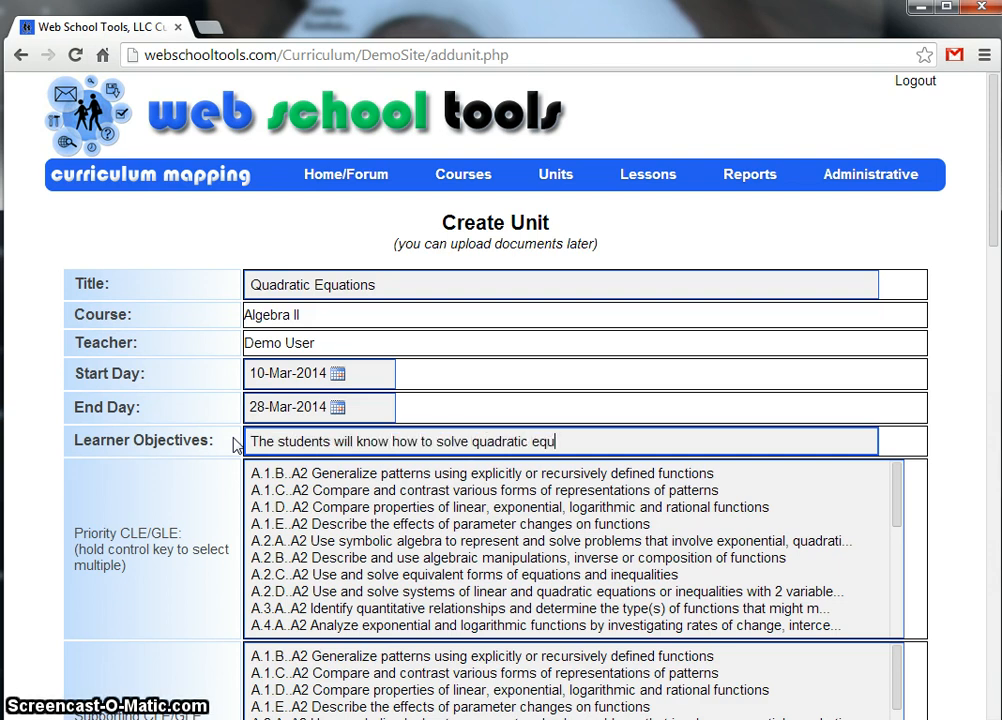
Select CLE/GLE expectations, adding A.1.D, A.2.B, A.2.D and A.4.A as supporting.
left_click(141, 507)
scroll(143, 508, "down", 1)
scroll(143, 511, "down", 1)
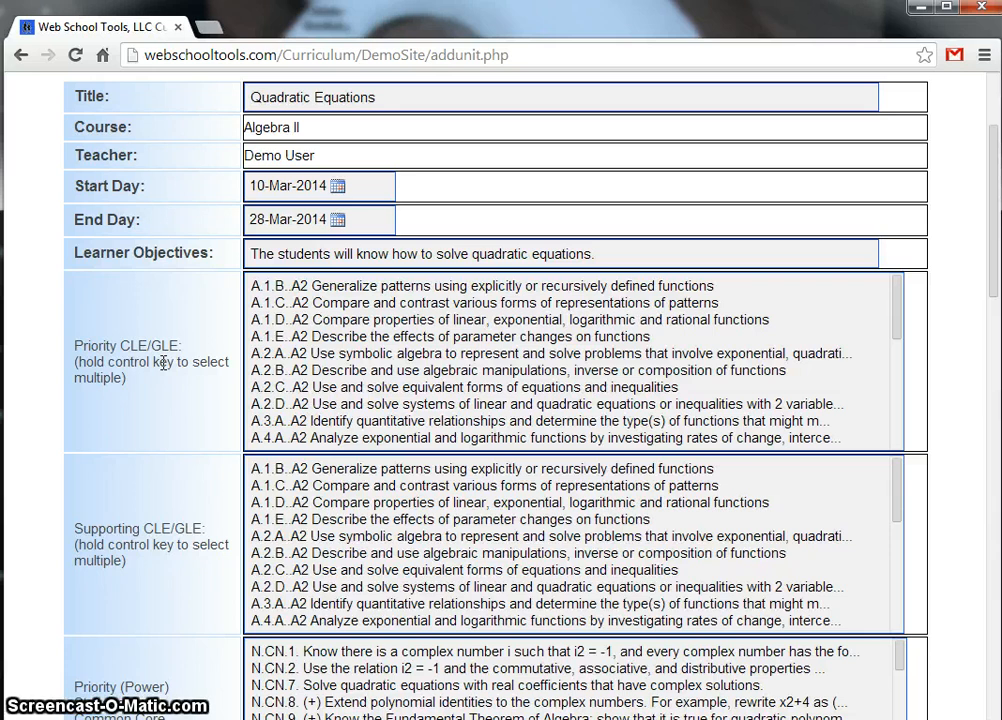
scroll(163, 362, "up", 1)
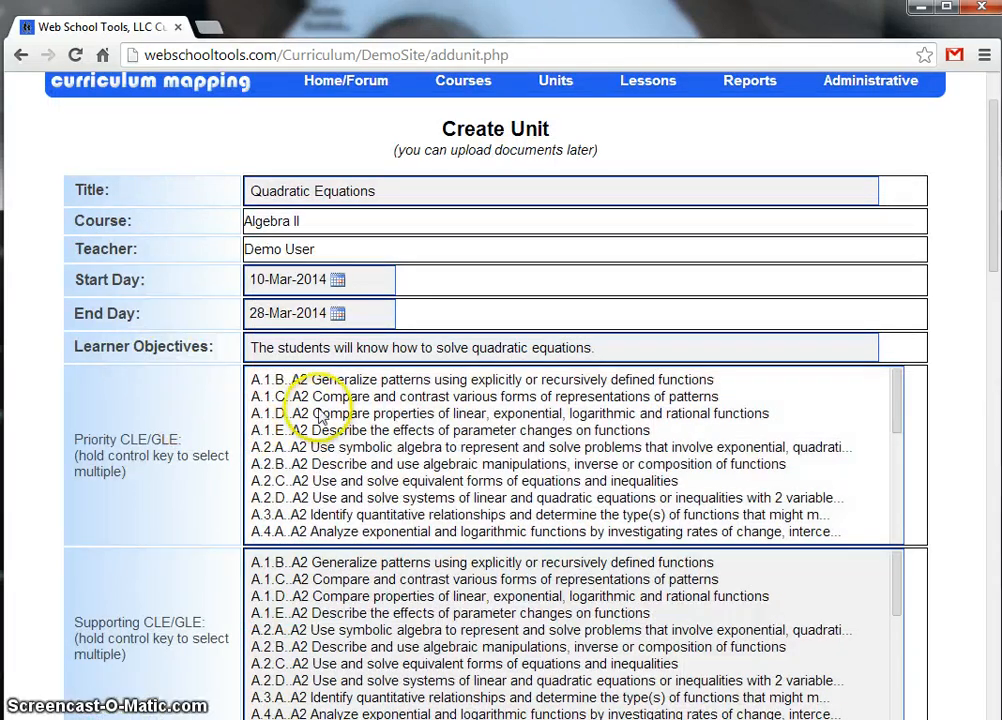
left_click_drag(353, 470, 358, 497)
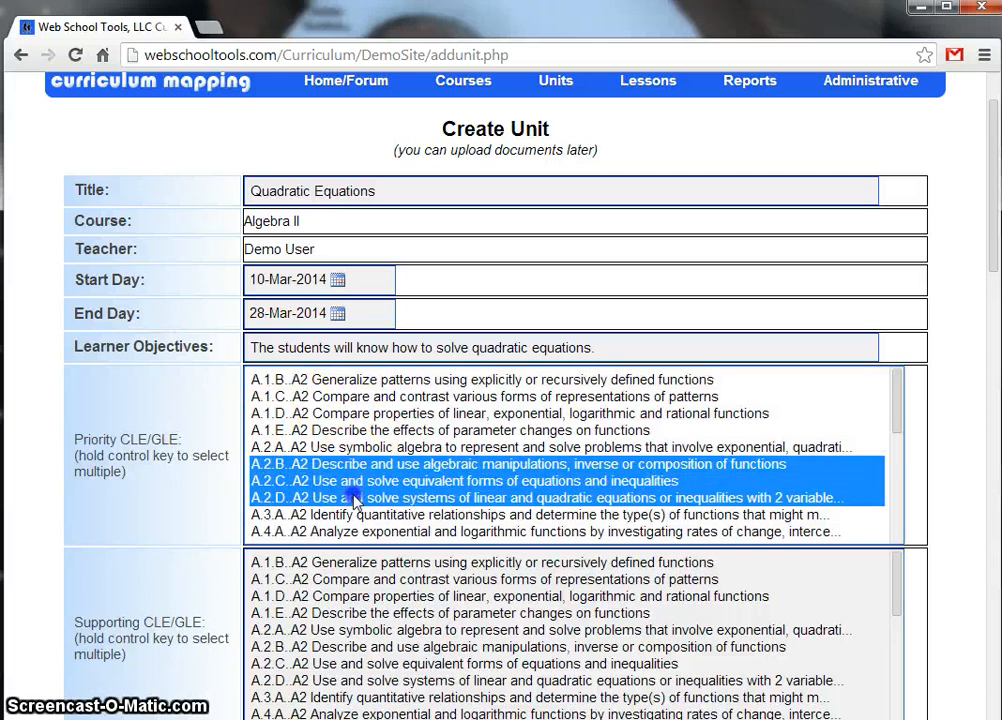
scroll(195, 535, "down", 1)
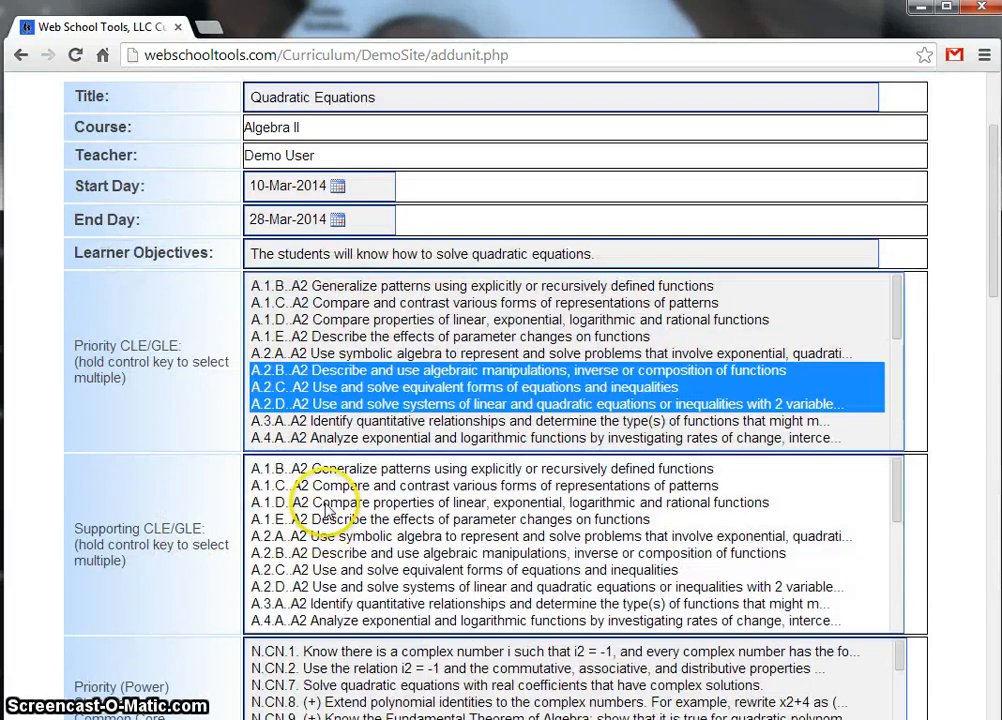
left_click(325, 502, "ctrl")
left_click(320, 553, "ctrl")
left_click(330, 587, "ctrl")
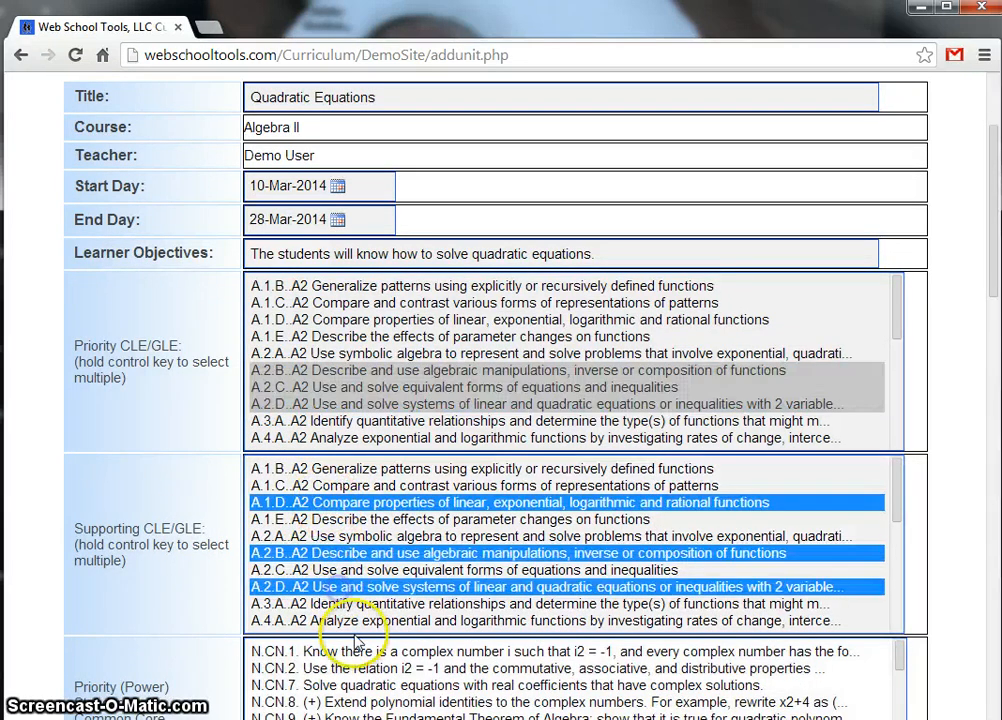
left_click(345, 620, "ctrl")
scroll(190, 566, "down", 3)
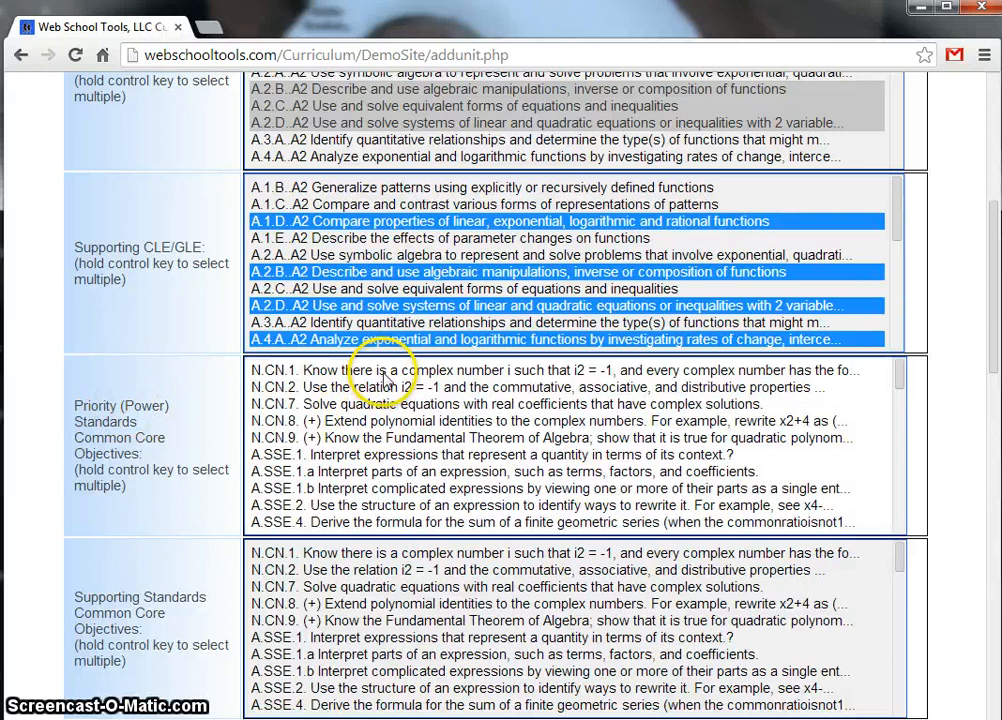
Mark N.CN.1, N.CN.2, N.CN.7 and A.SSE.1.a–A.SSE.2 as priority Common Core standards, plus supporting ones.
left_click_drag(385, 373, 385, 406)
left_click_drag(357, 478, 355, 508)
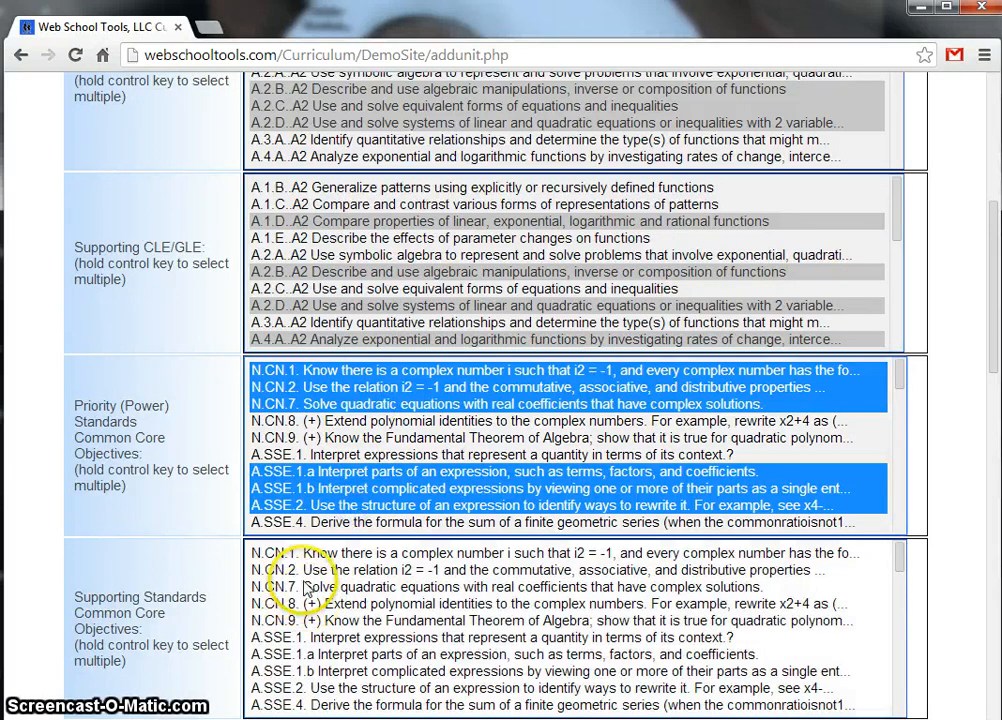
left_click_drag(300, 622, 300, 588)
scroll(196, 595, "down", 4)
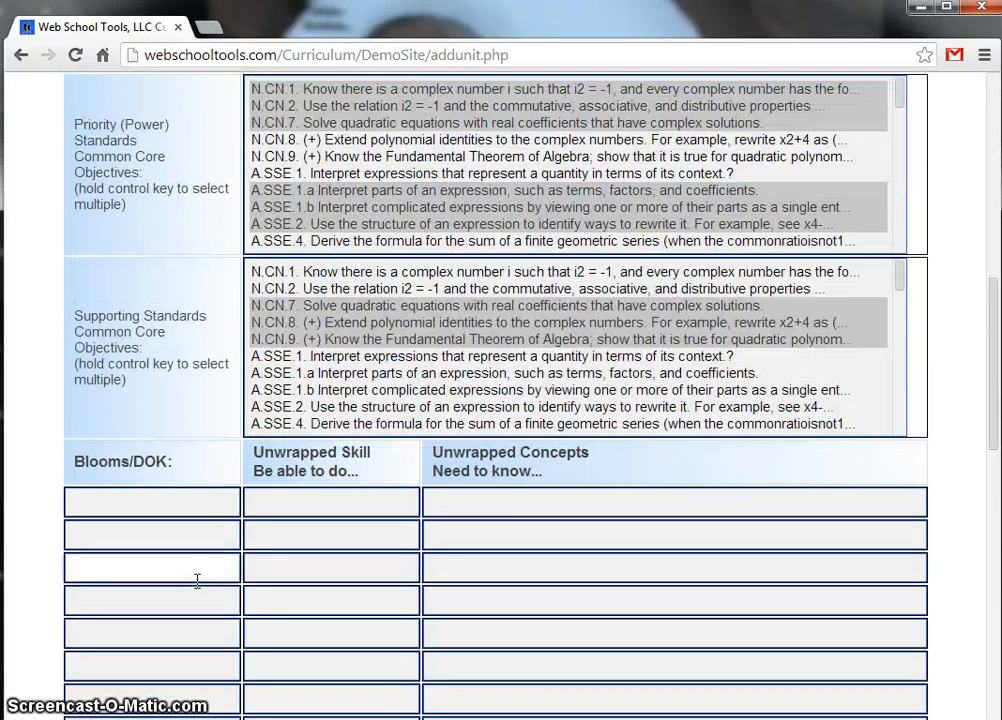
left_click(190, 476)
left_click(212, 409)
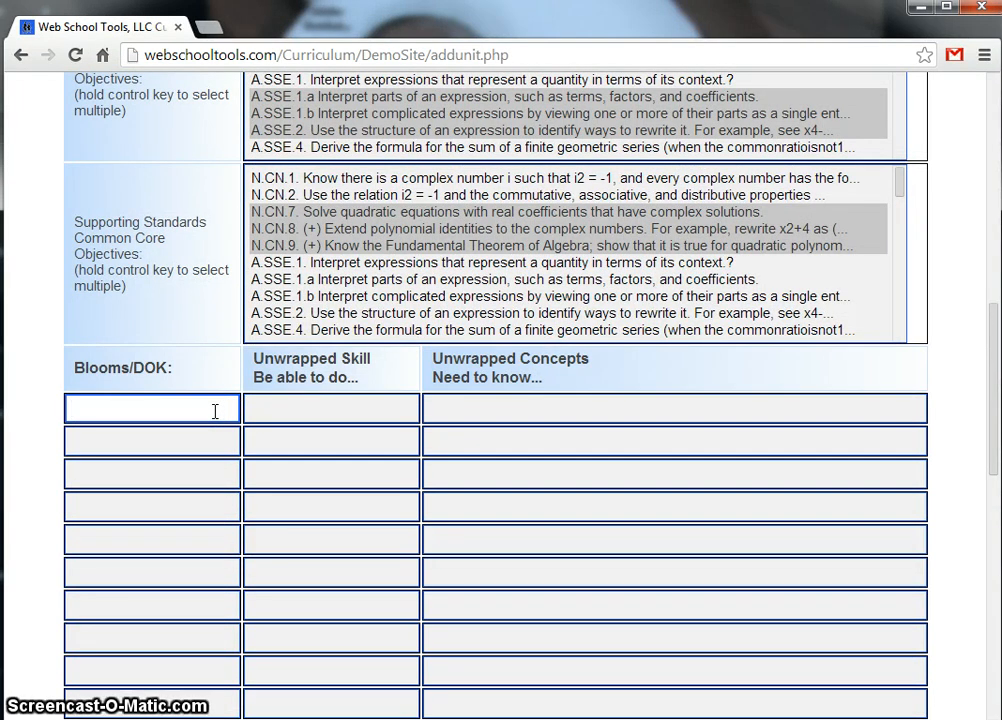
Enter 3, Investigate and Rate of Change in the first Blooms/DOK row, removing a stray 2 from row two.
type("3")
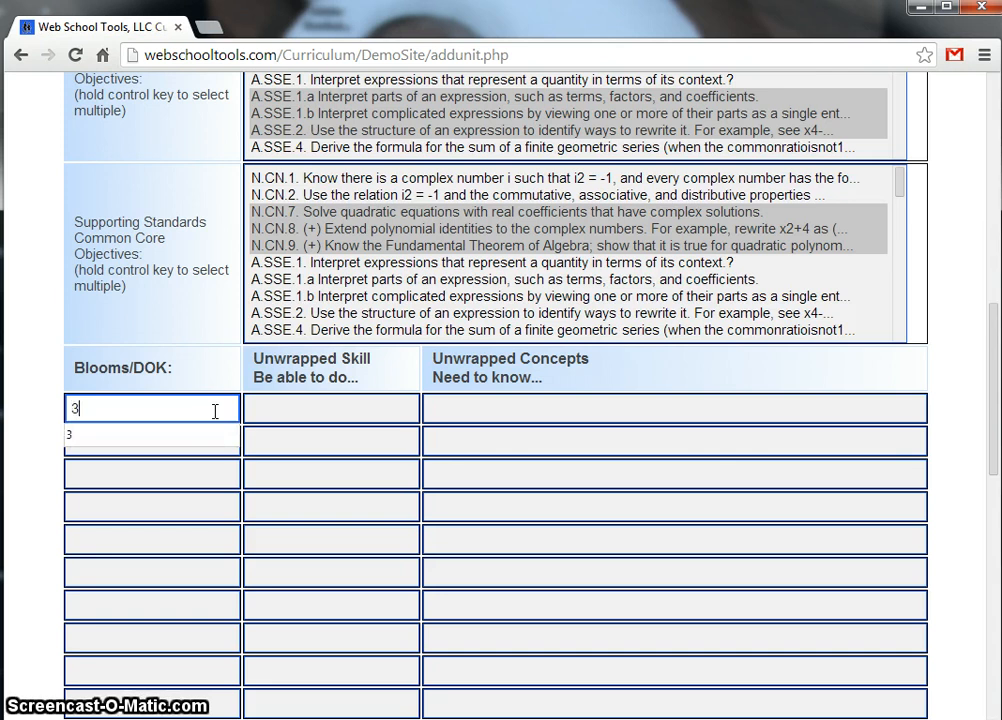
key("Tab")
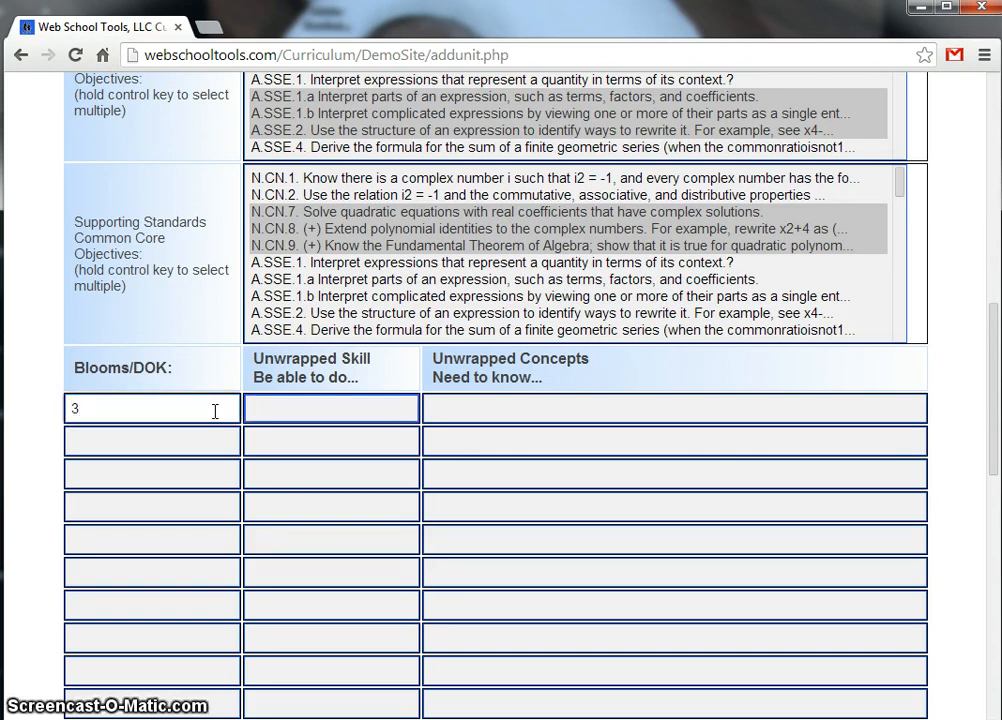
type("Investigate")
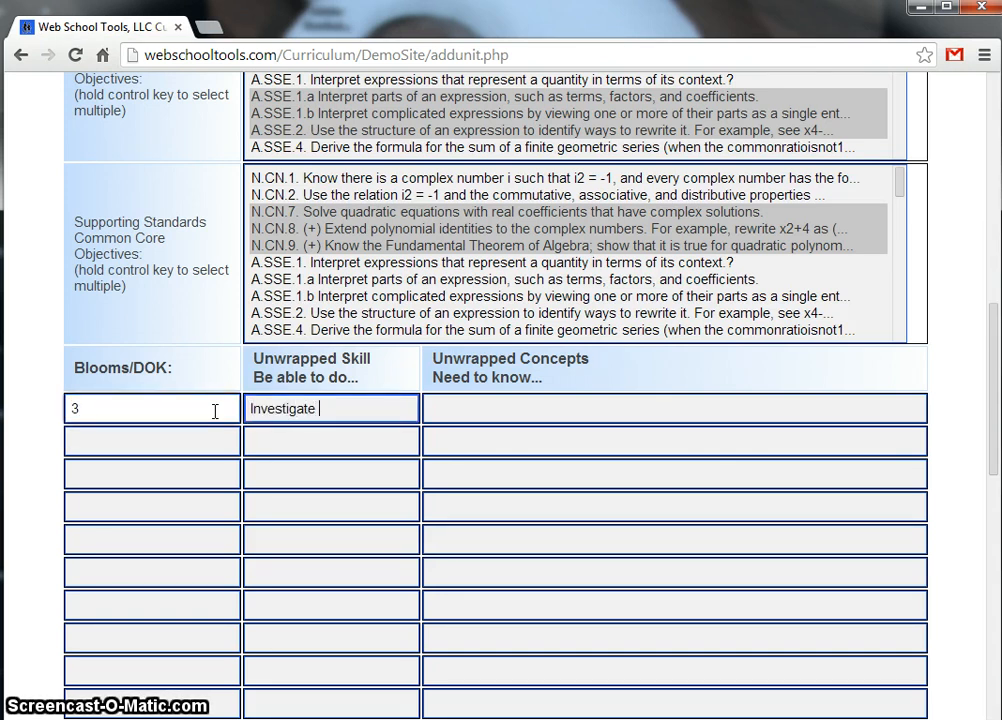
key("Tab")
type("Rat")
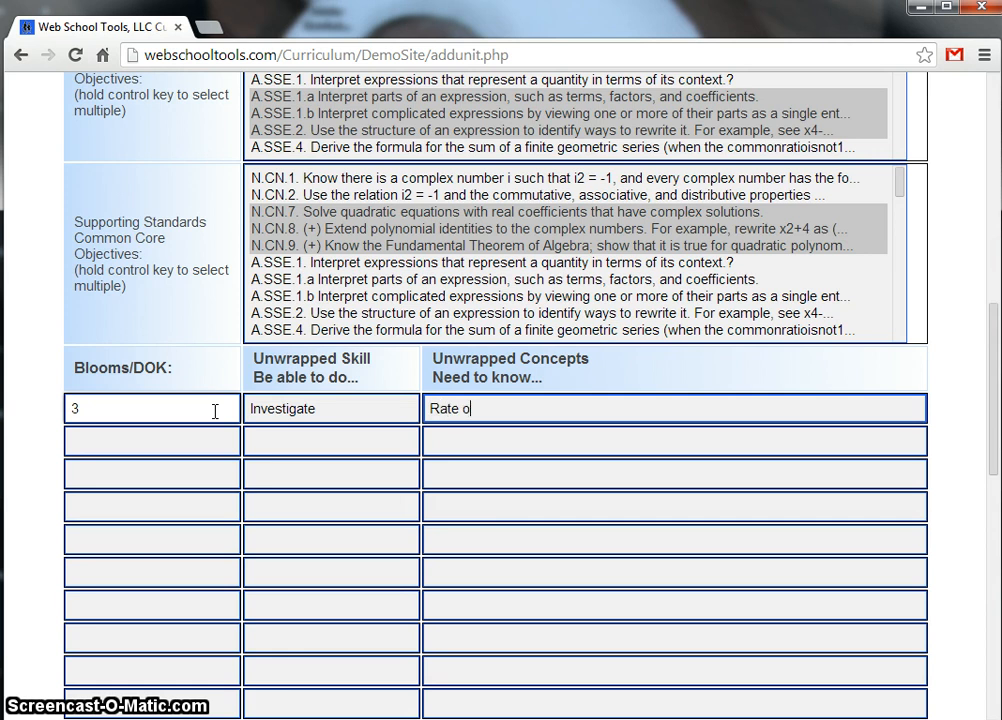
type("e of Change")
left_click(182, 447)
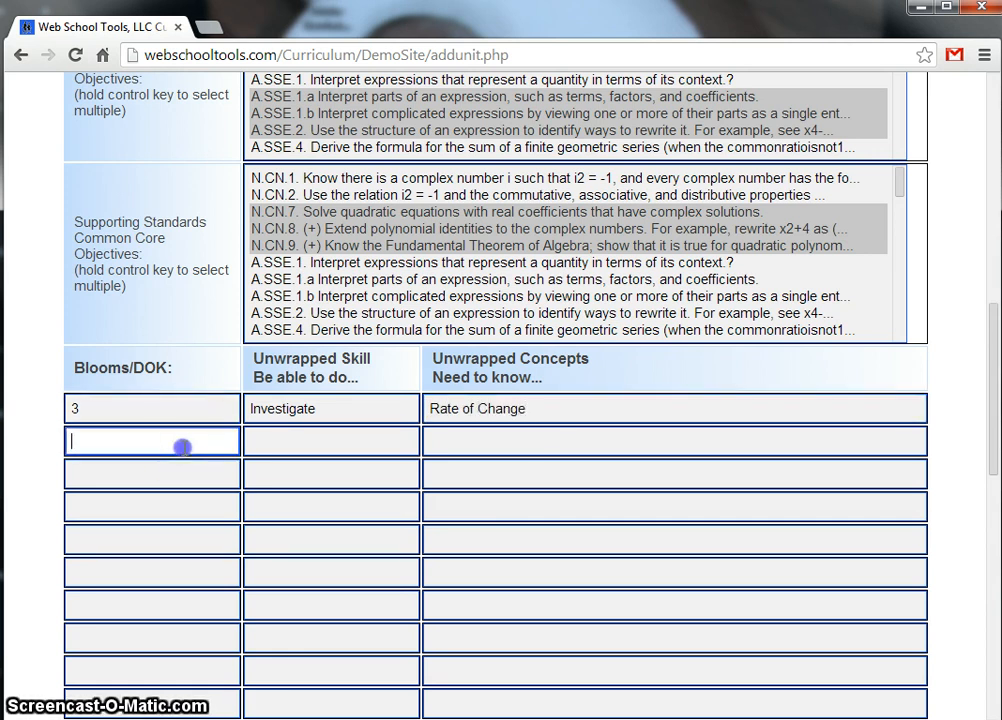
type("2")
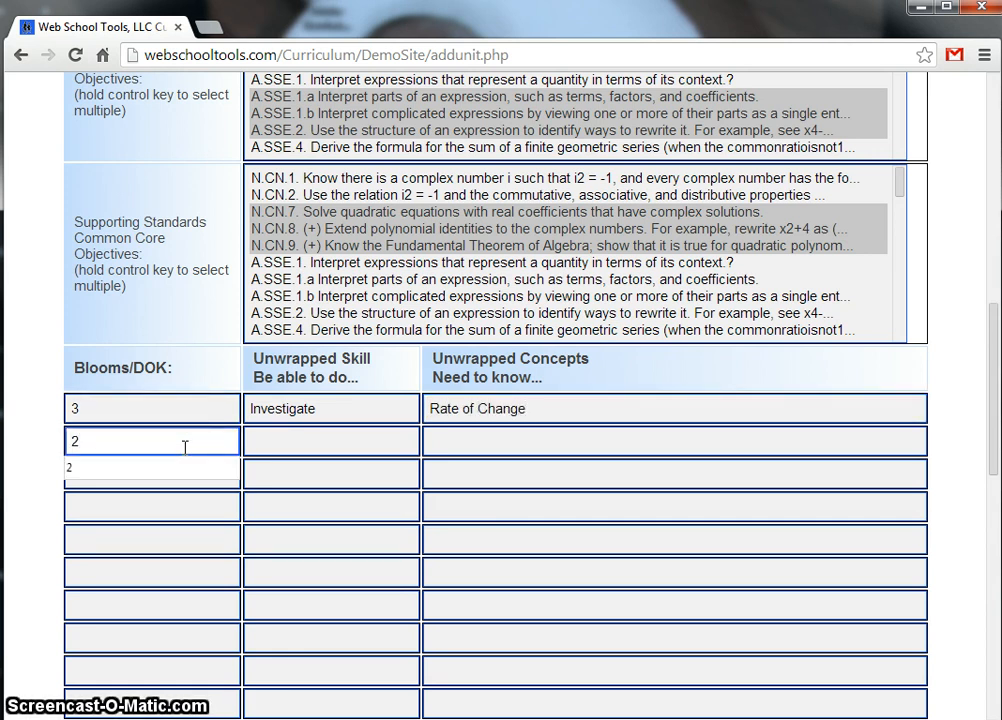
key("BackSpace")
left_click(192, 409)
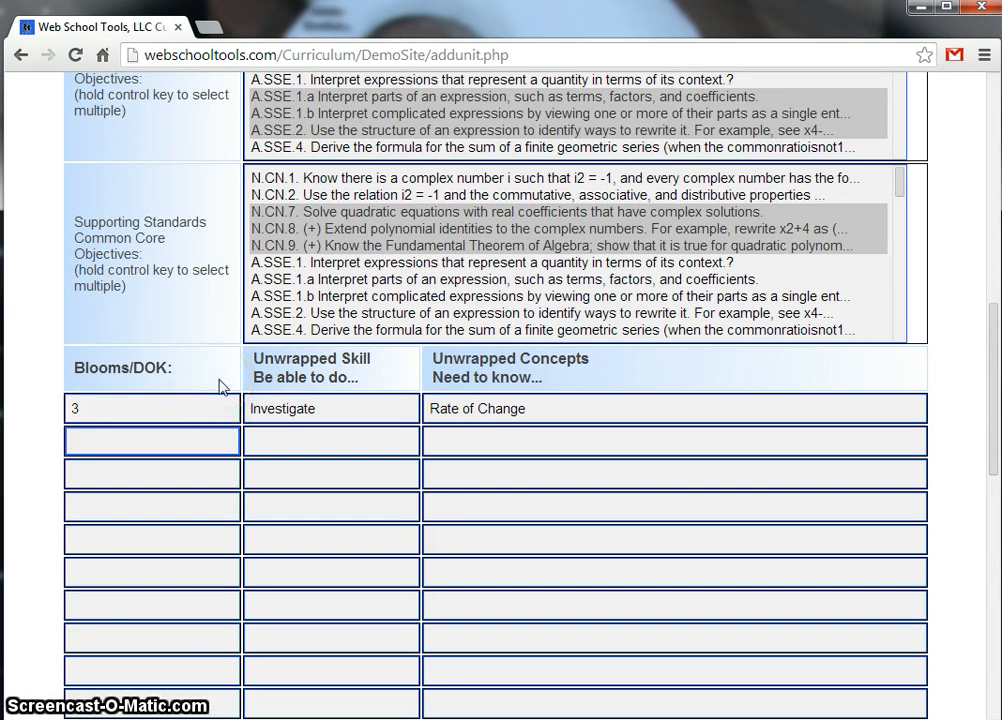
scroll(222, 387, "down", 4)
scroll(219, 380, "up", 1)
scroll(192, 412, "down", 4)
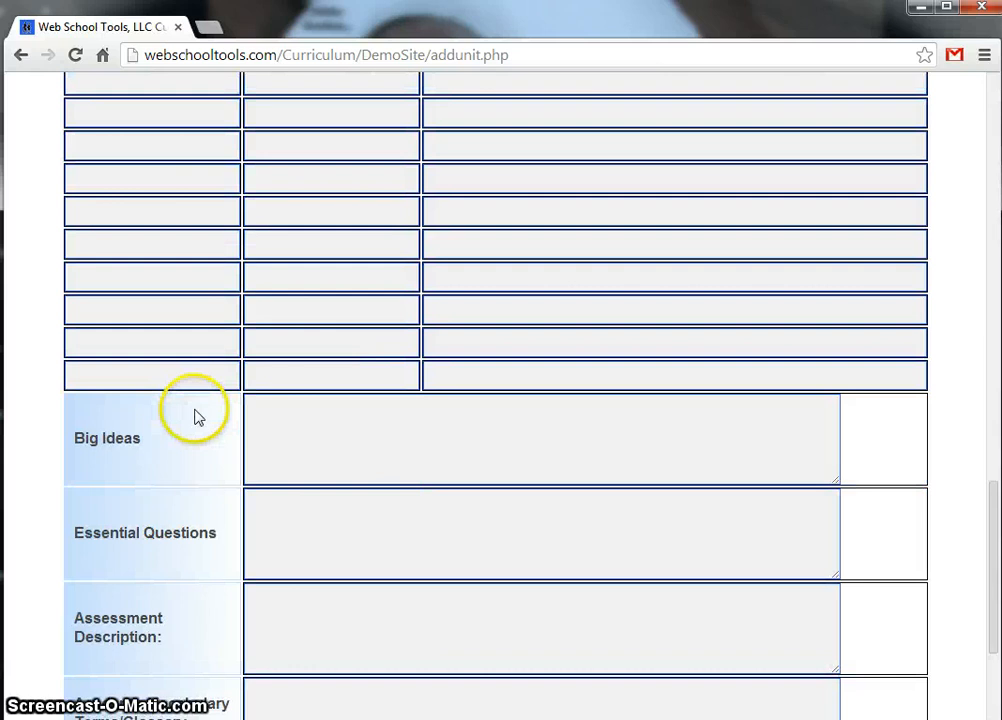
Enter big idea 'Quadratic Equations big idea' and essential question 'How do you graph a quadratic equation?'.
left_click(277, 434)
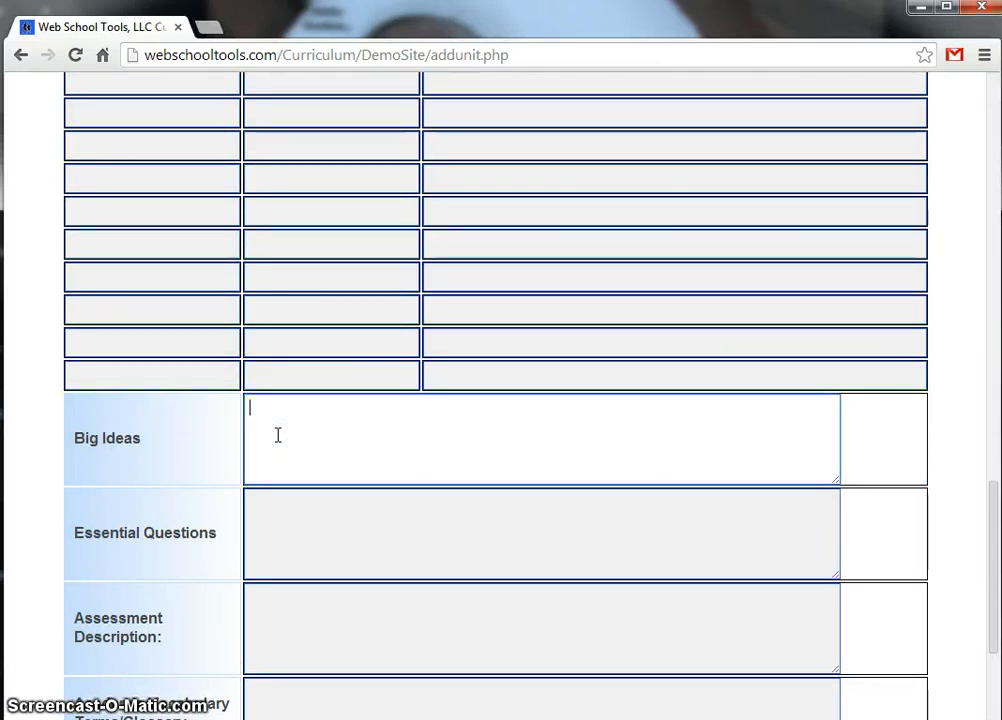
type("Quadratic E")
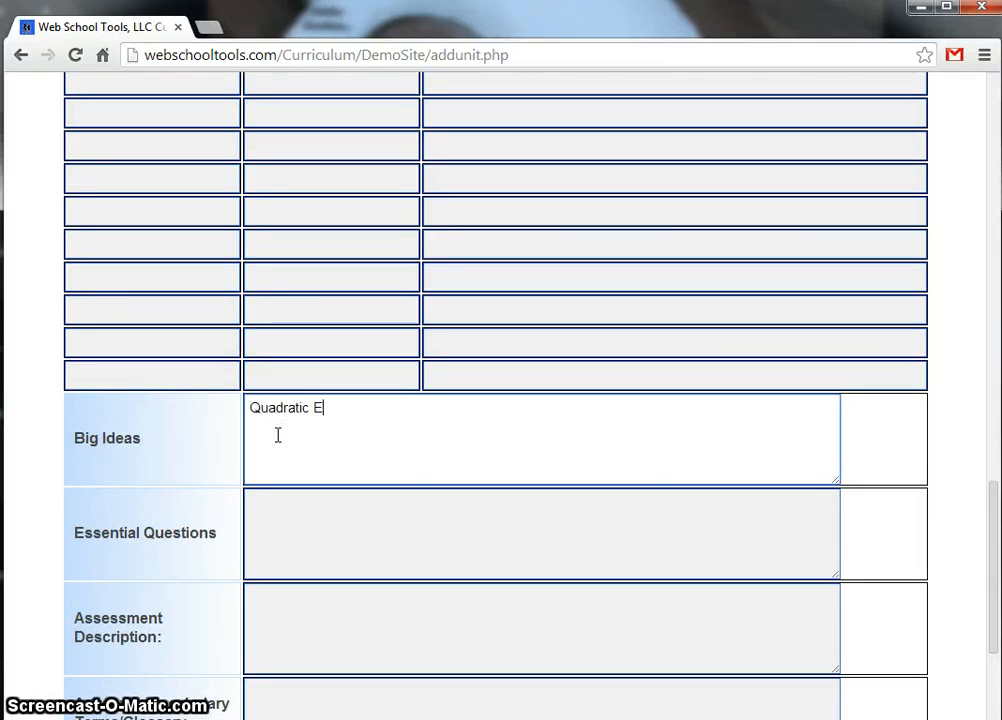
type("quations b")
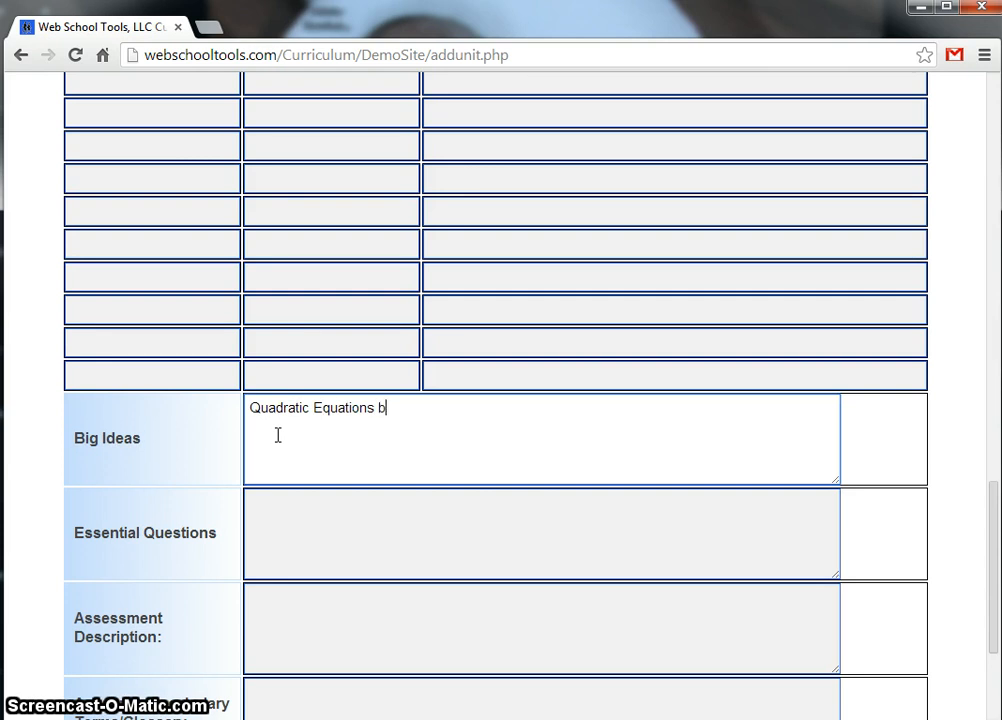
type("ig idea")
left_click(320, 532)
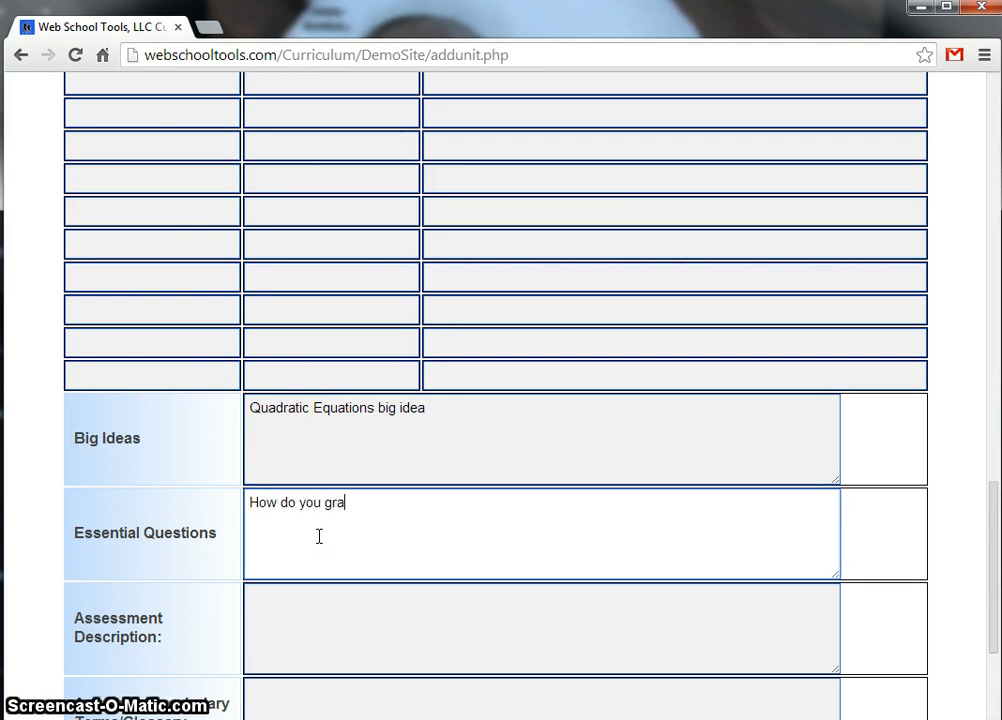
type("How do you graph a quadrati")
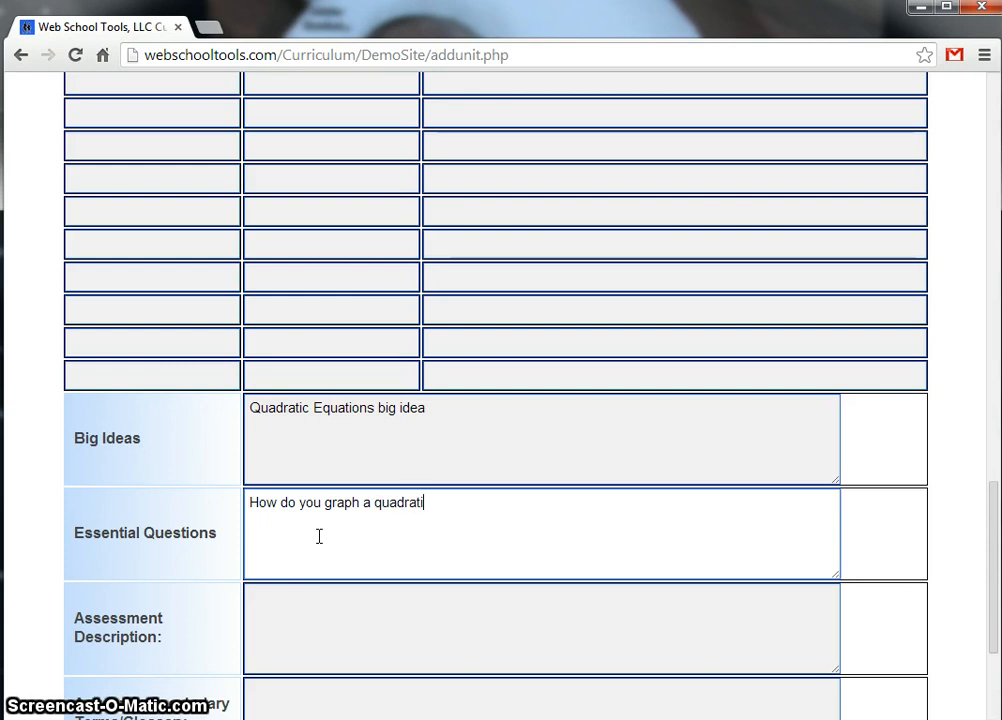
type("c equation")
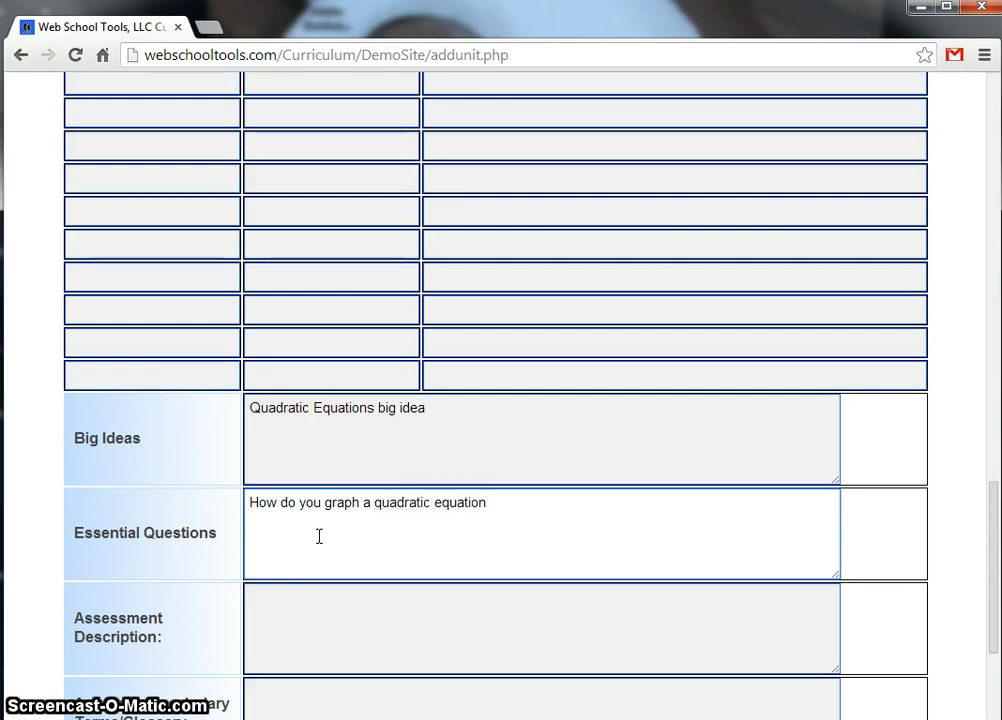
type("?")
Move through the assessment description and vocabulary boxes, leaving them empty.
left_click(347, 604)
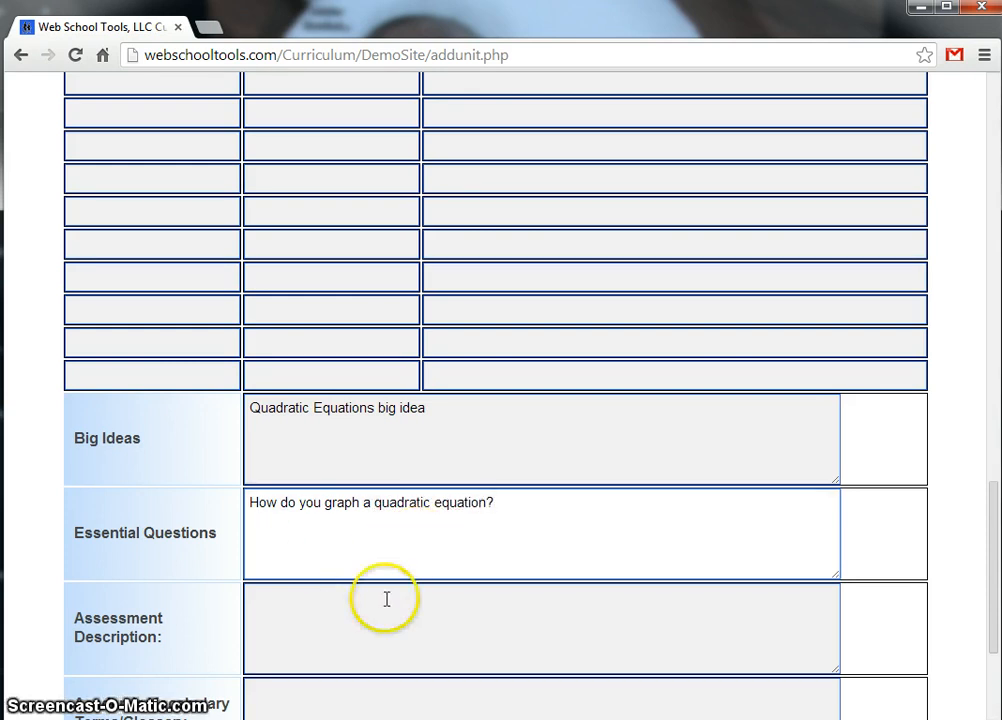
scroll(369, 626, "down", 1)
left_click(338, 528)
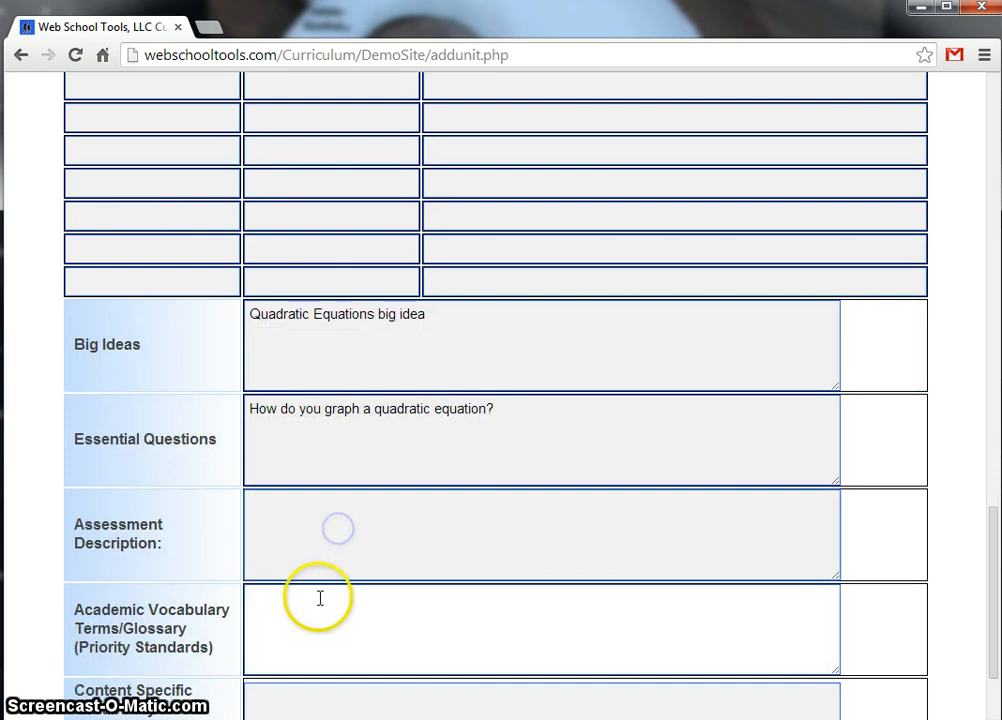
left_click(320, 598)
scroll(320, 598, "down", 1)
left_click(311, 611)
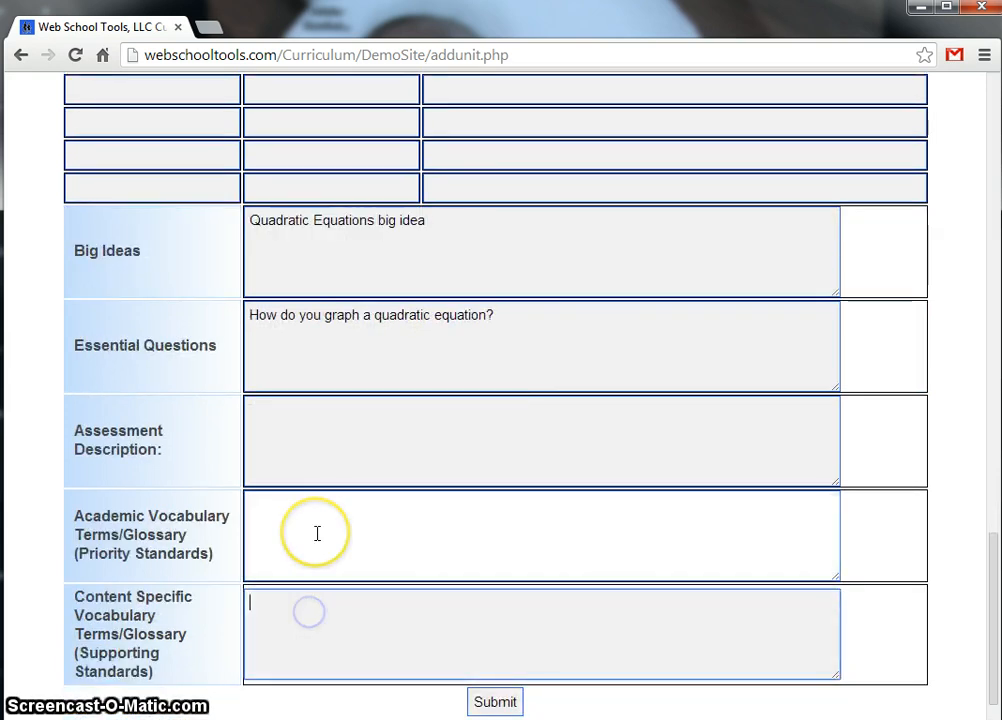
left_click(320, 528)
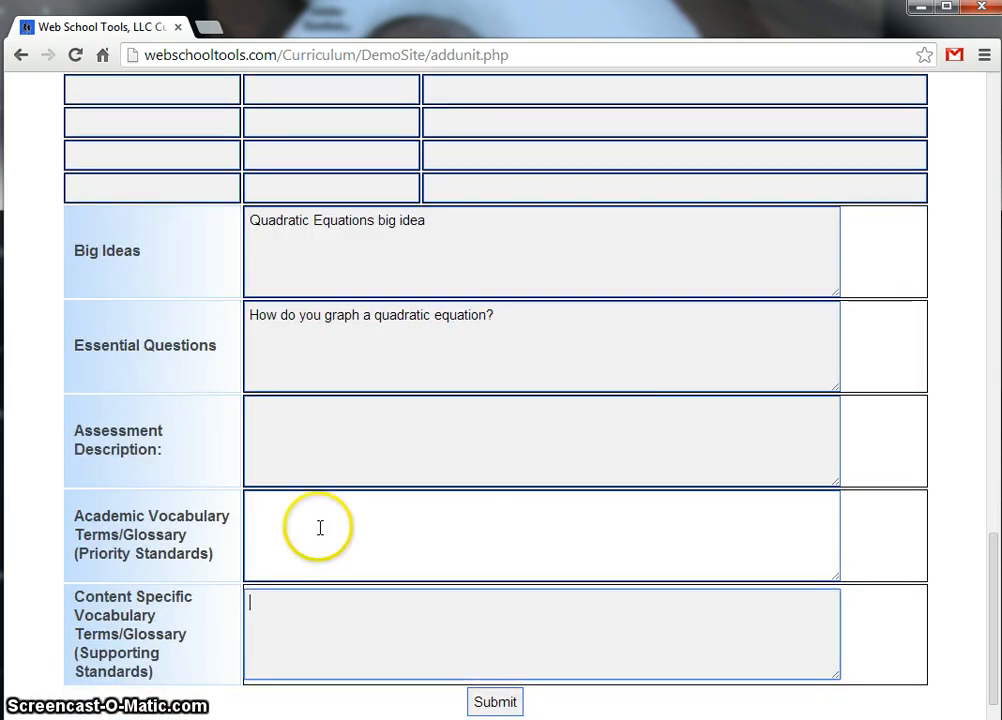
scroll(336, 523, "up", 1)
scroll(337, 524, "up", 9)
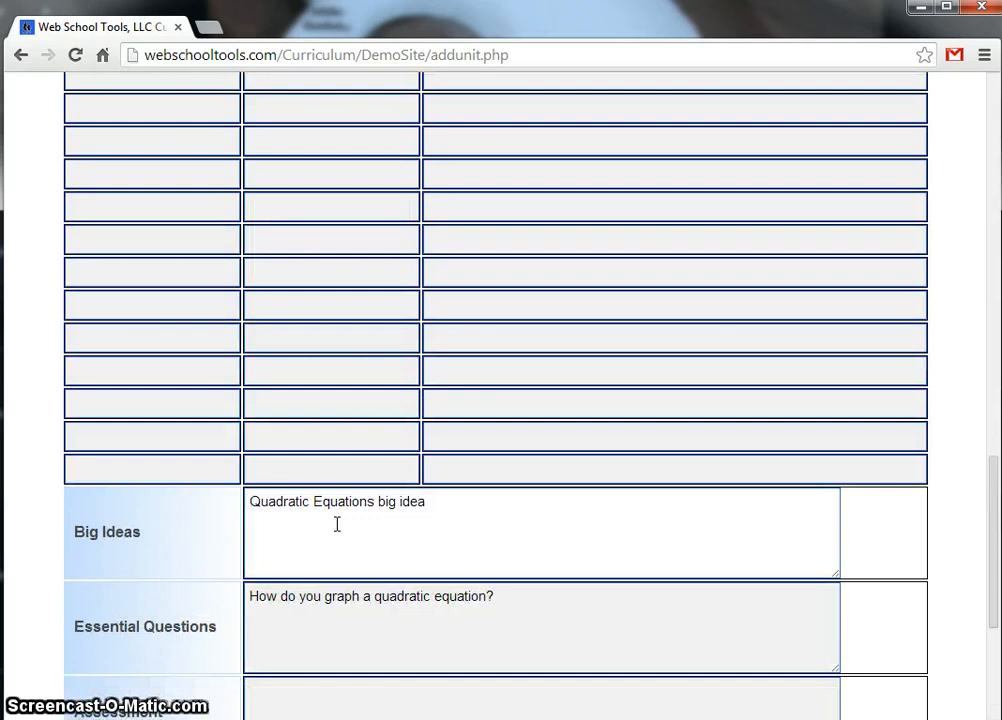
scroll(338, 532, "up", 4)
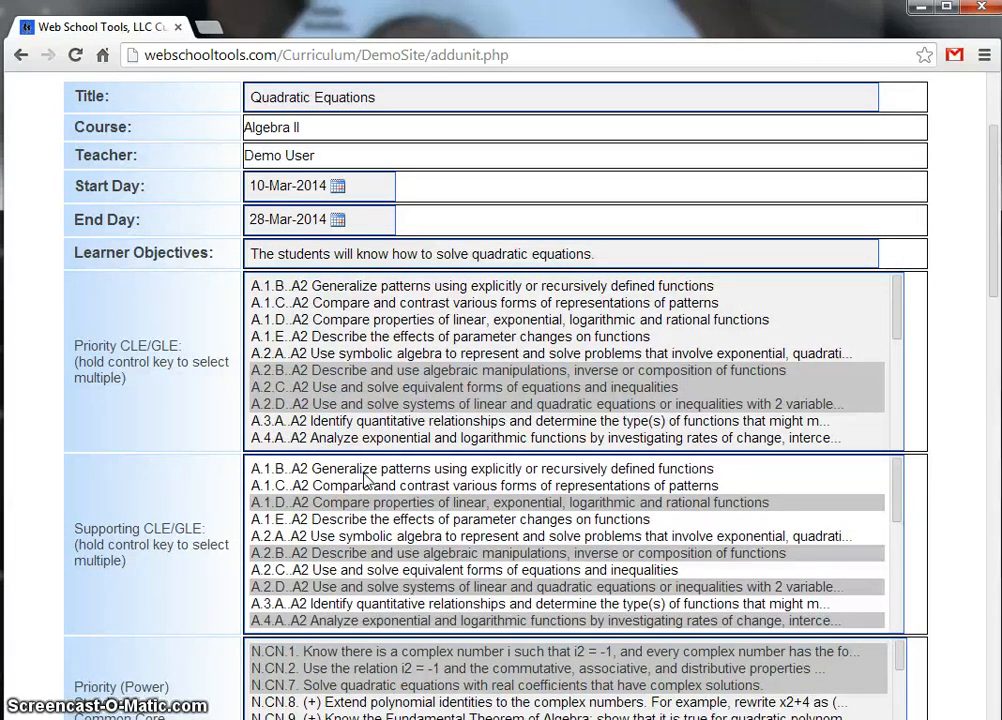
Submit the Quadratic Equations unit and review its Unit Added summary.
scroll(370, 485, "down", 20)
left_click(500, 653)
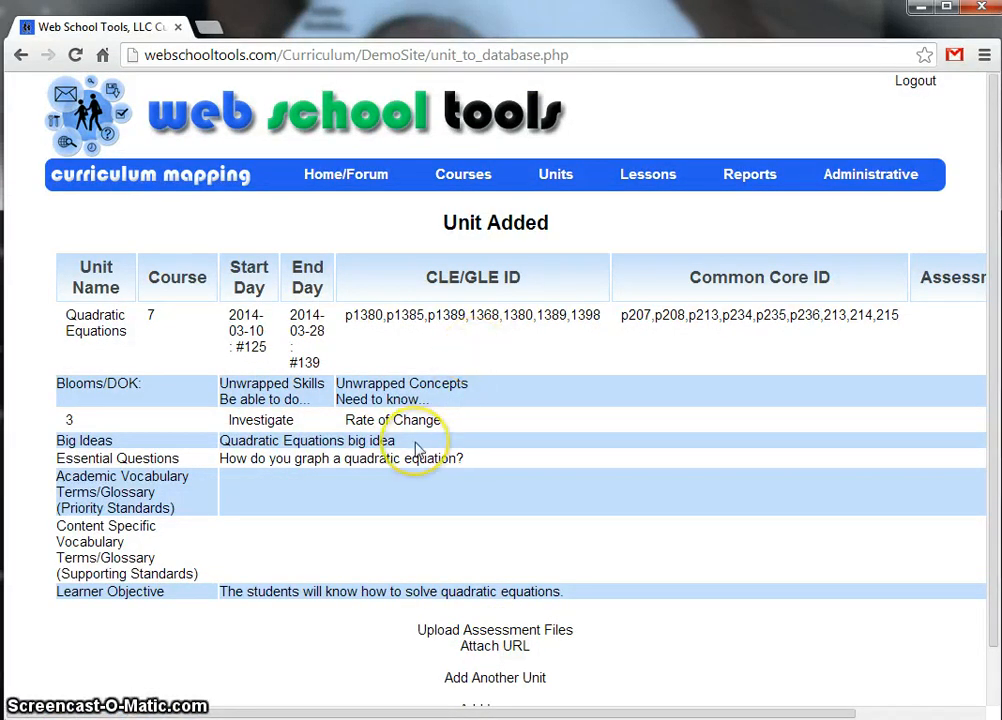
scroll(415, 445, "down", 1)
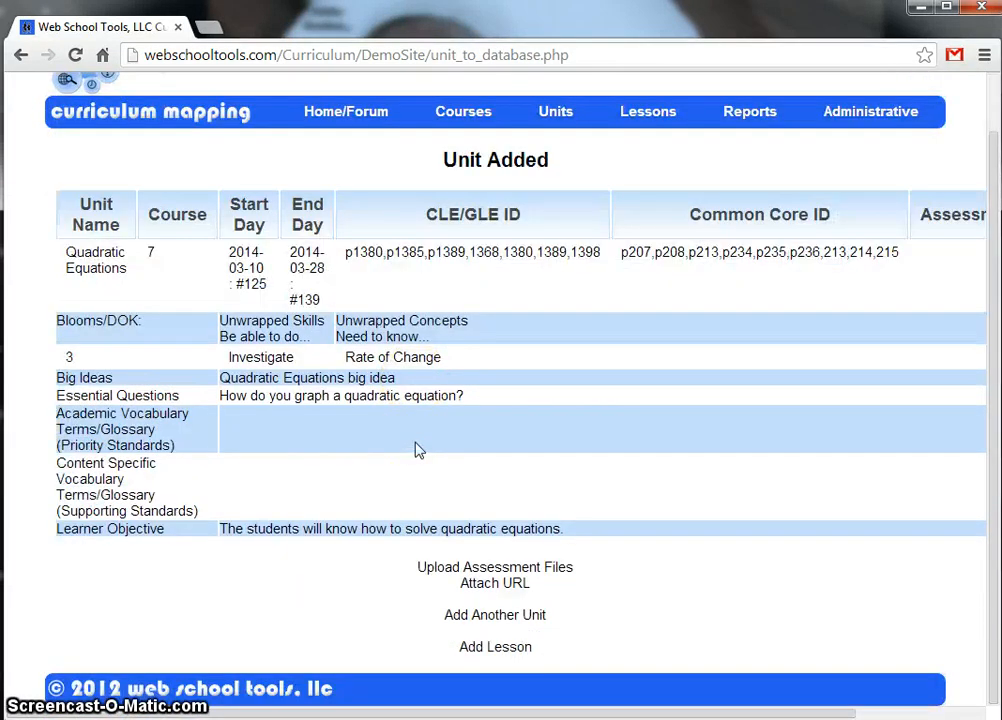
Upload bus routes.pdf as the unit's assessment file.
left_click(450, 568)
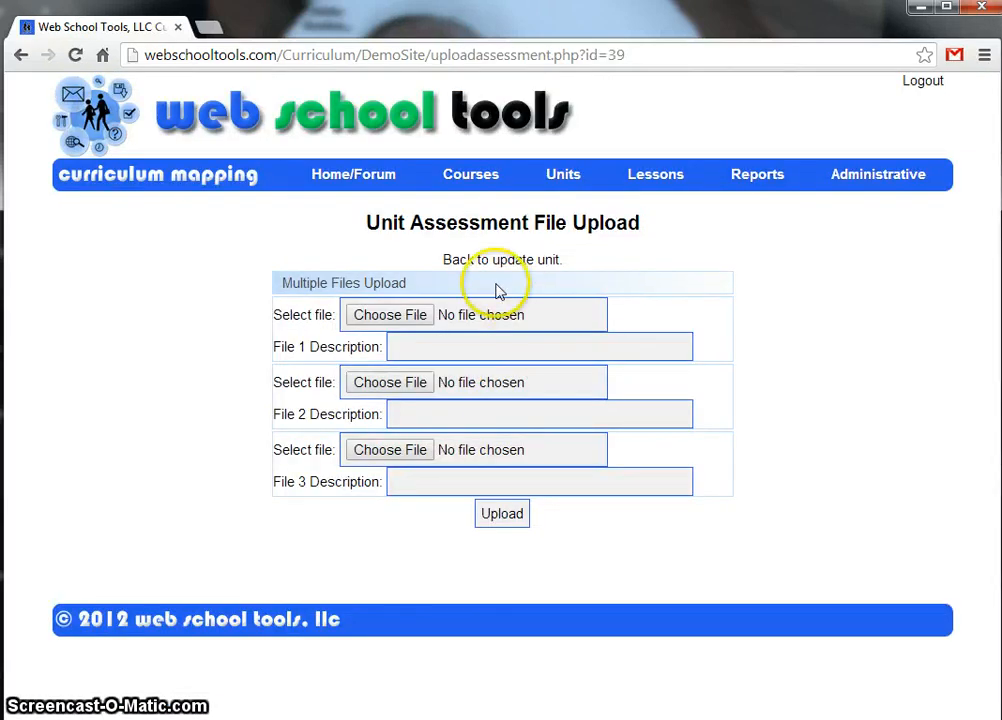
left_click(423, 317)
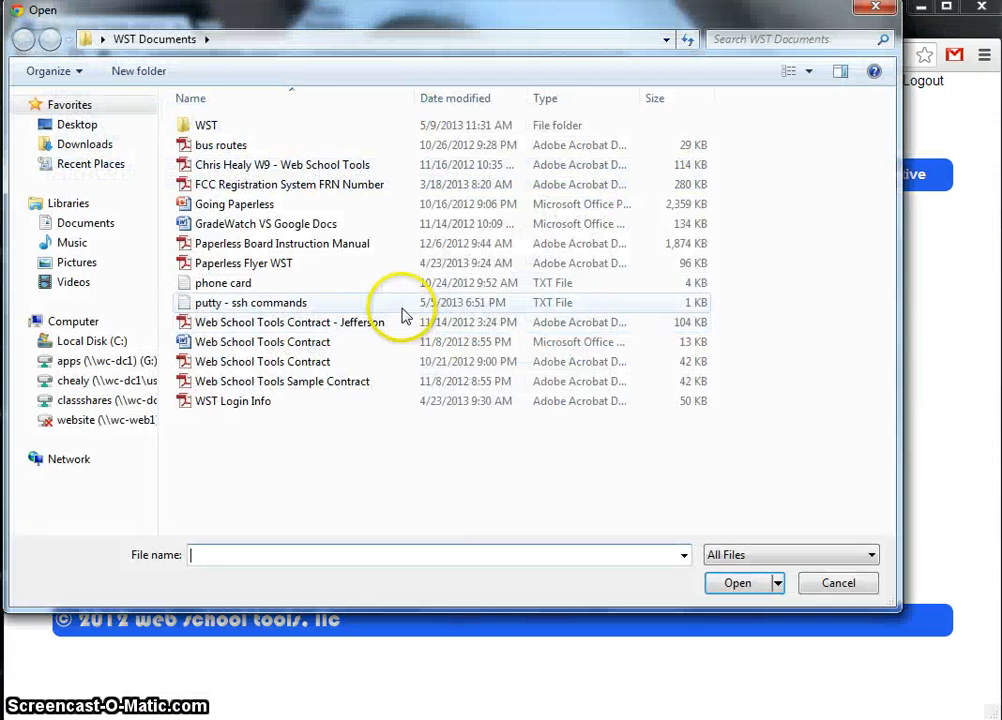
left_click(226, 150)
double_click(226, 150)
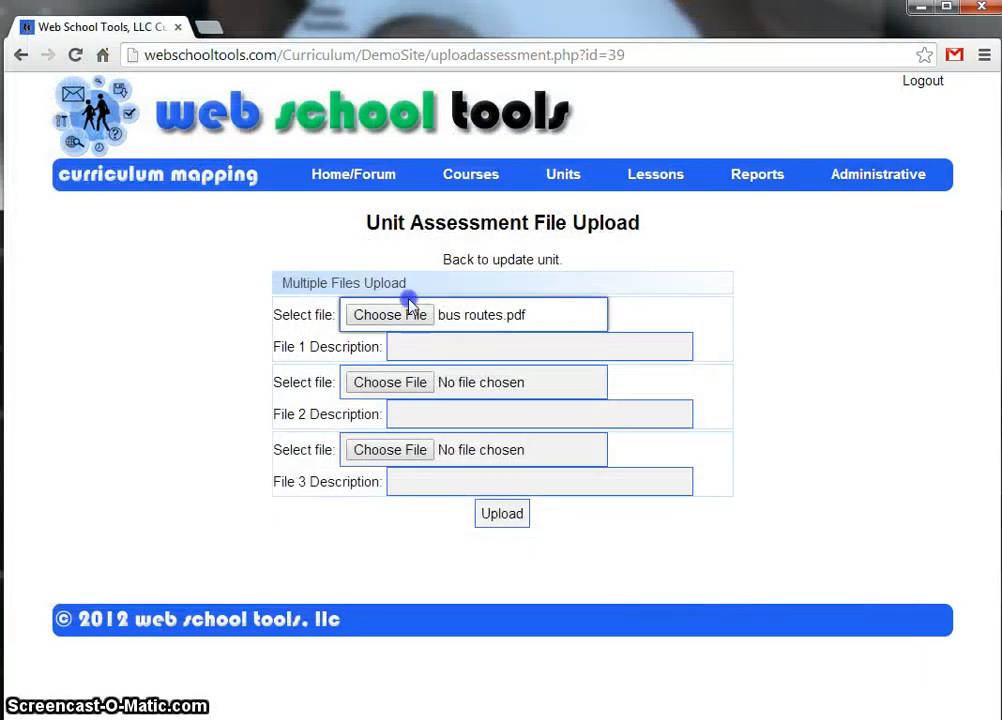
left_click(503, 515)
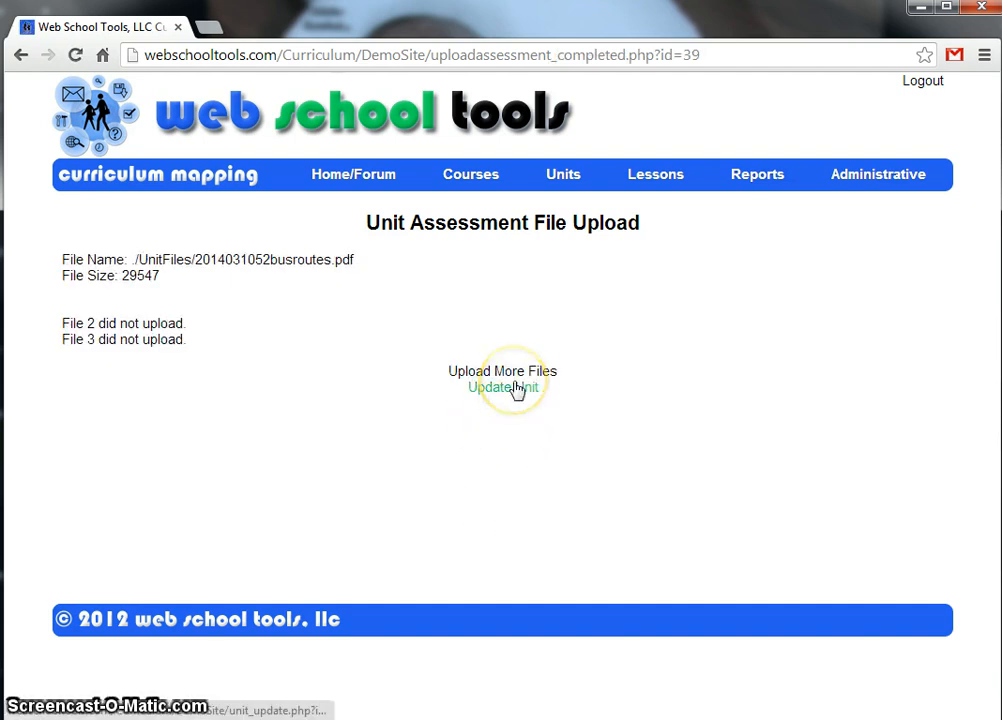
left_click(515, 388)
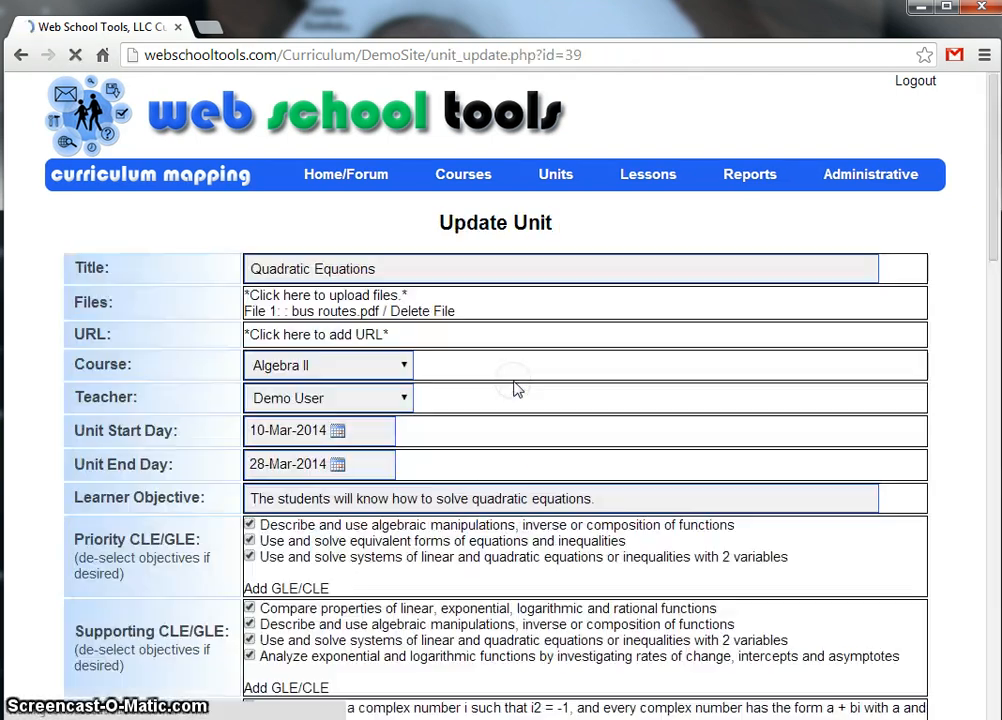
left_click(353, 313)
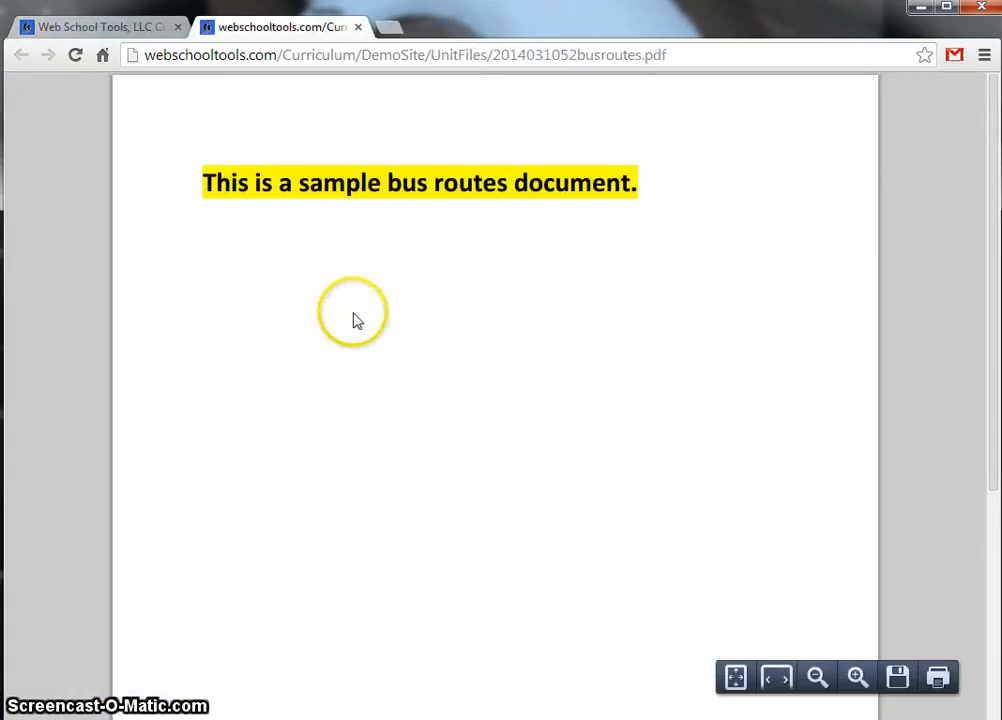
left_click(358, 27)
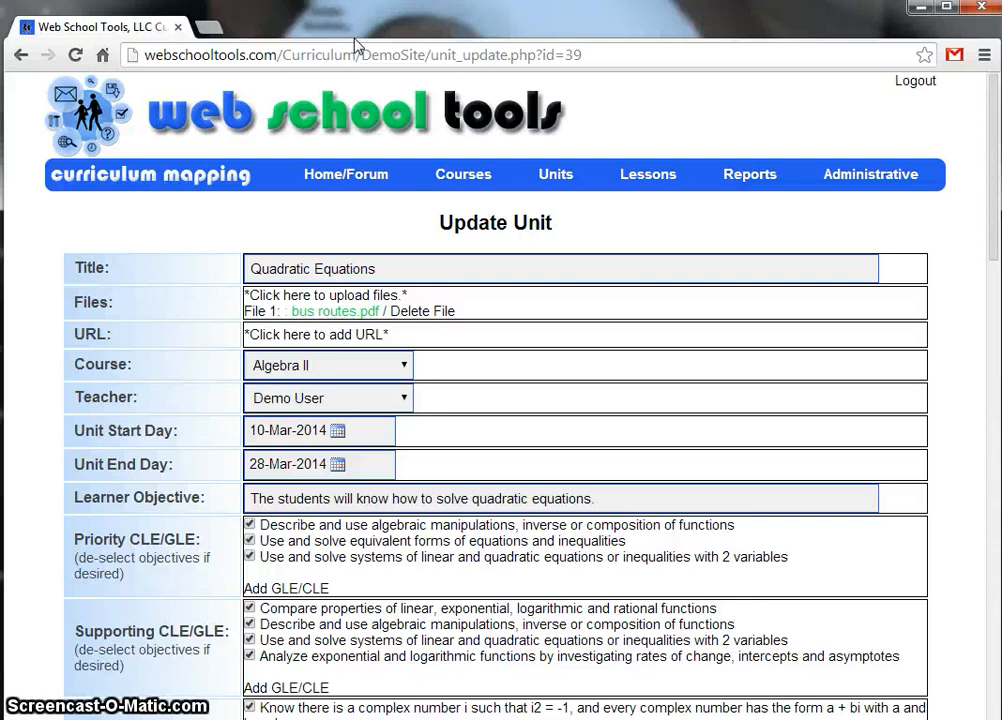
Look over the Update Unit form, then open Reports > Course Summary.
scroll(411, 376, "down", 1)
scroll(409, 365, "up", 1)
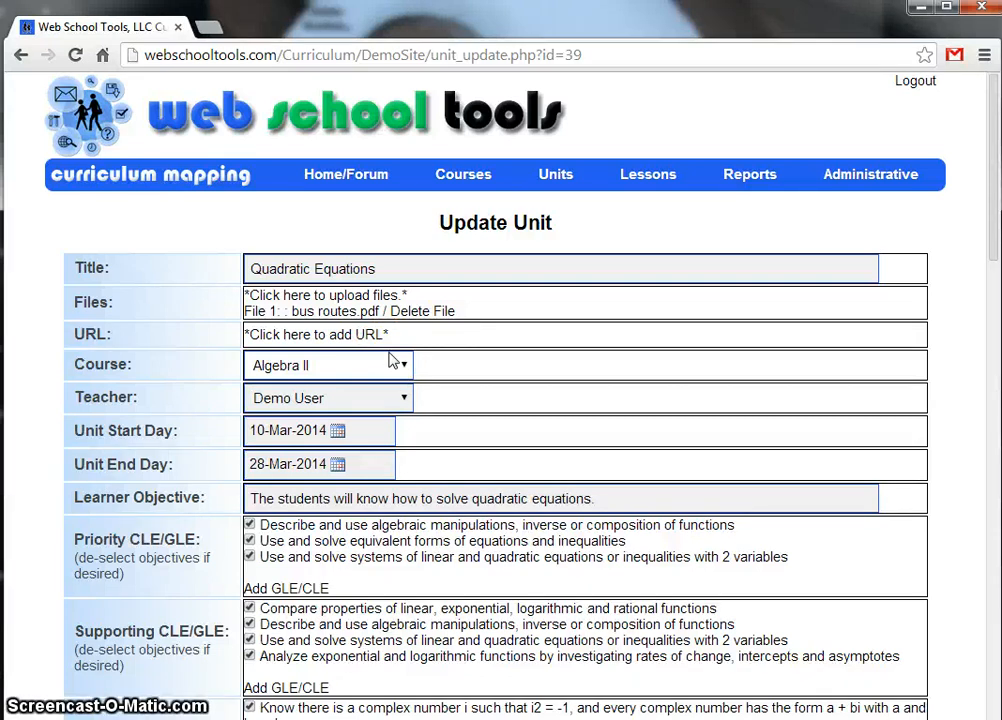
scroll(390, 361, "down", 7)
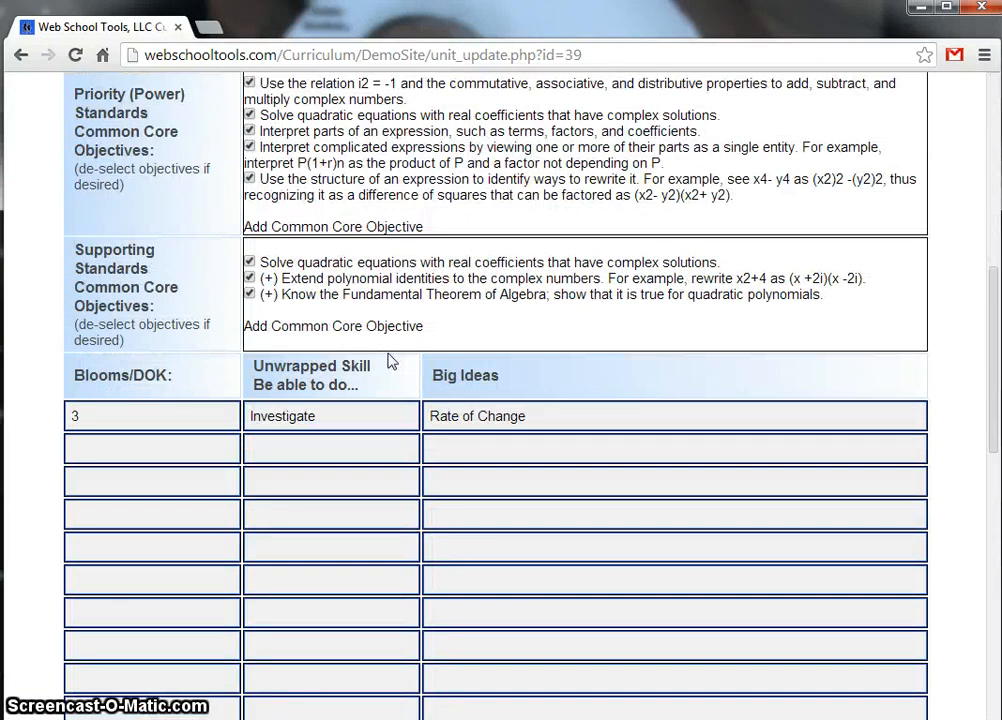
scroll(390, 361, "down", 10)
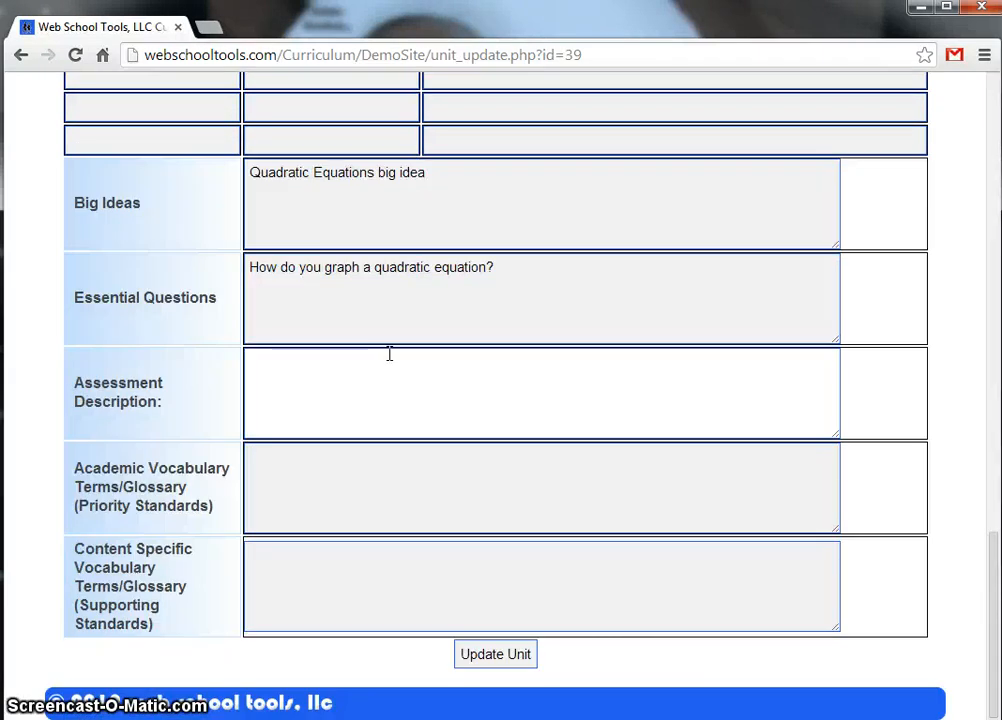
scroll(390, 354, "up", 17)
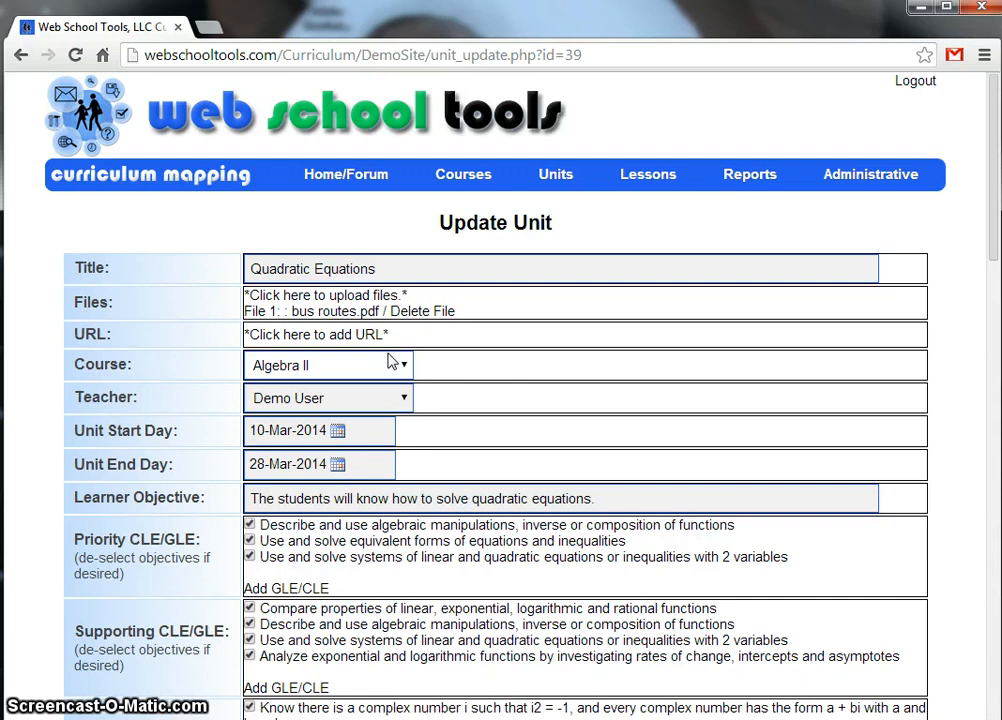
mouse_move(775, 178)
left_click(764, 207)
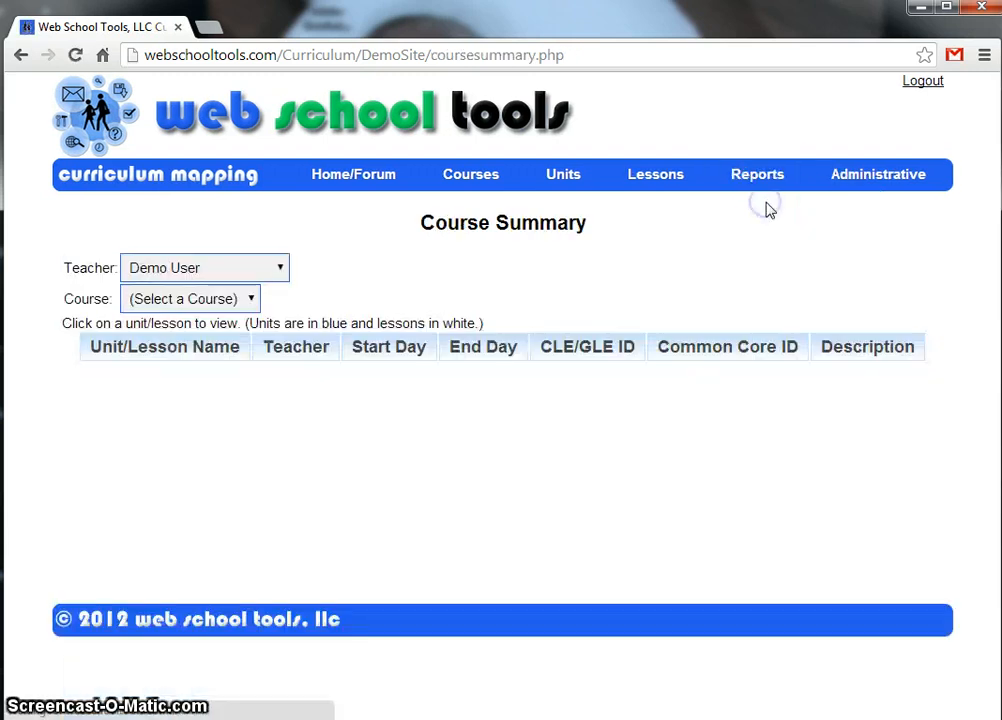
Select Algebra II as the course and open its Quadratic Equations unit details.
left_click(180, 299)
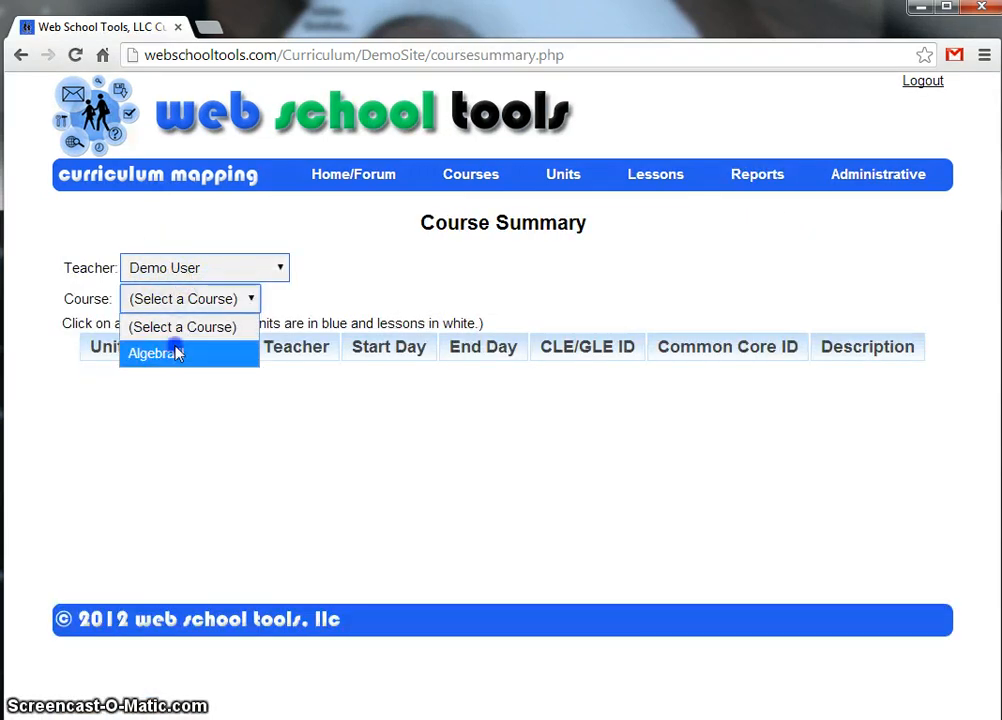
left_click(176, 353)
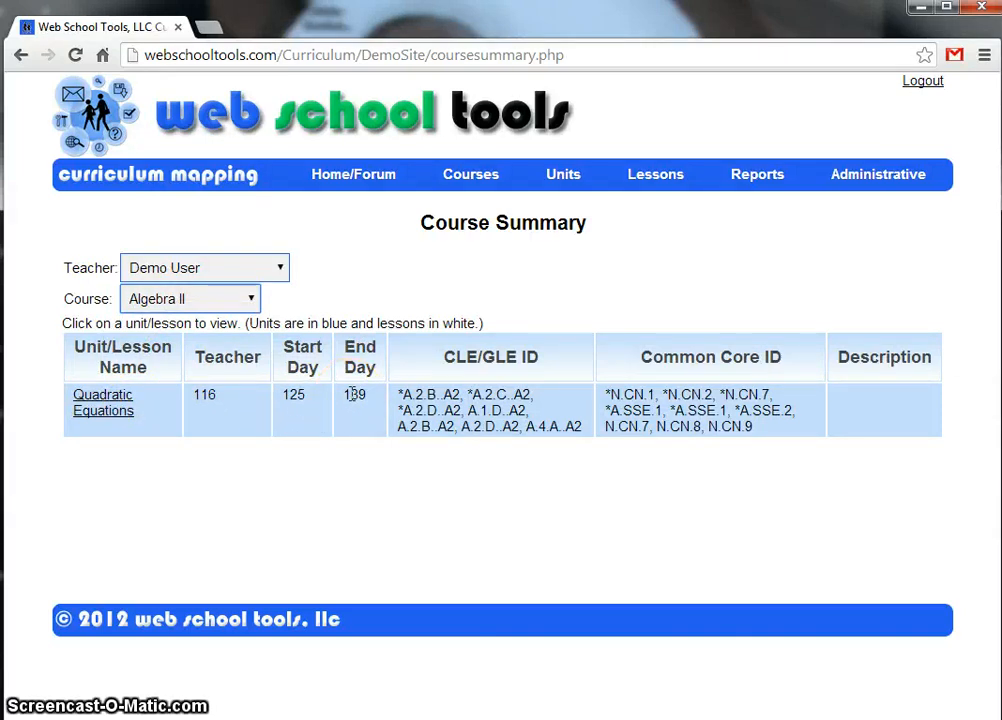
left_click(110, 399)
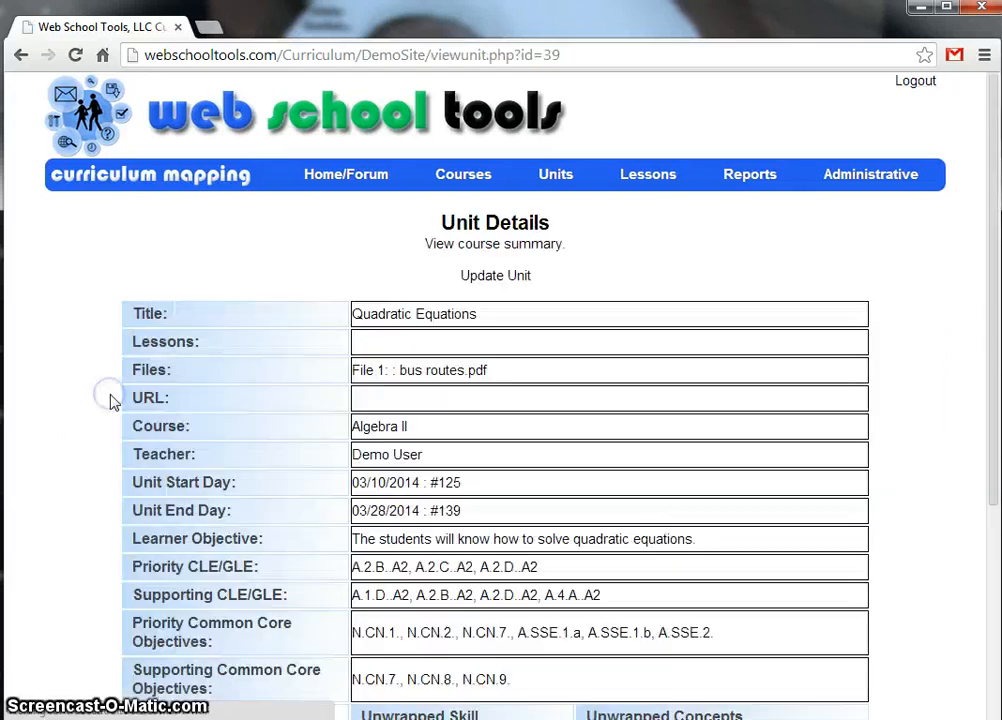
Review the Quadratic Equations unit details, then follow the View course summary link.
scroll(112, 400, "down", 3)
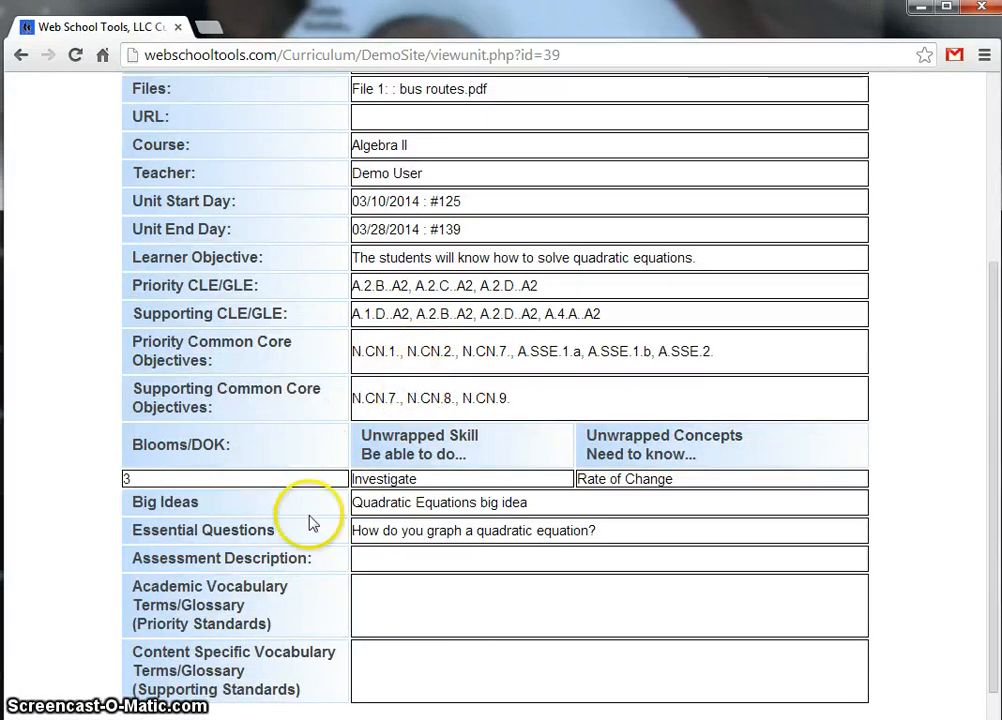
scroll(309, 521, "up", 3)
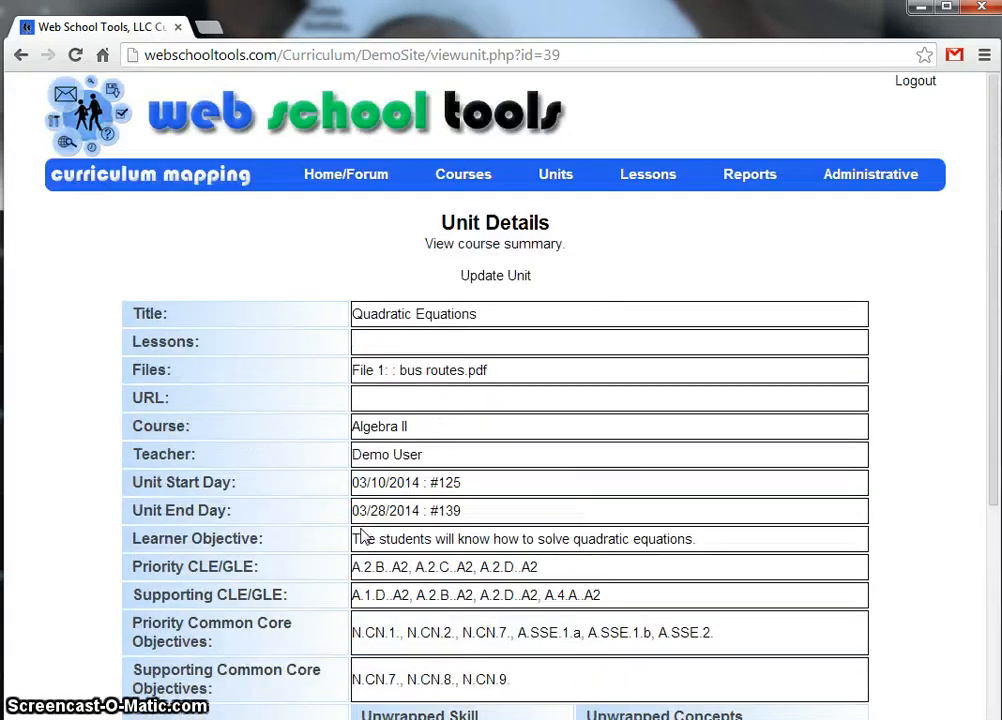
left_click(512, 245)
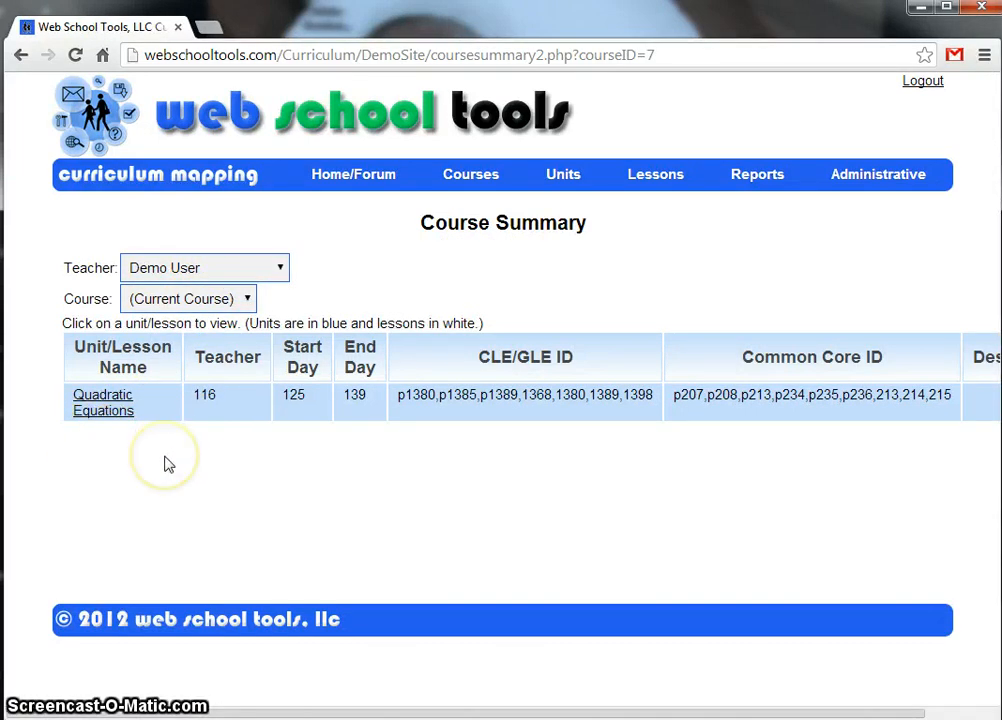
Show the Unit Map report with Algebra I as both the teacher and the course.
mouse_move(758, 176)
left_click(747, 248)
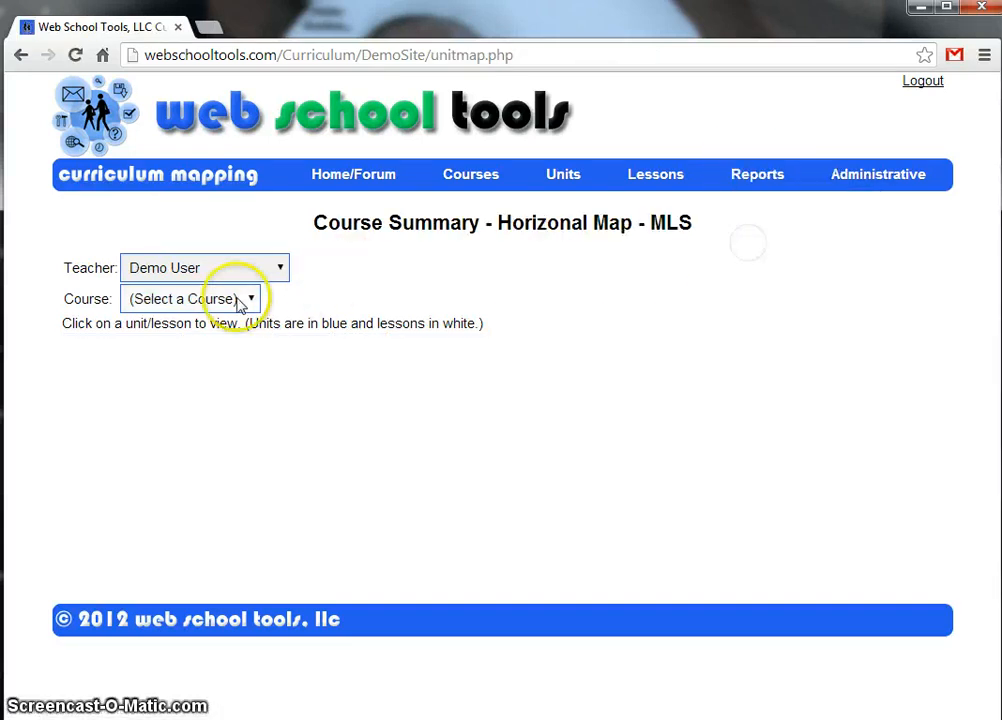
left_click(244, 271)
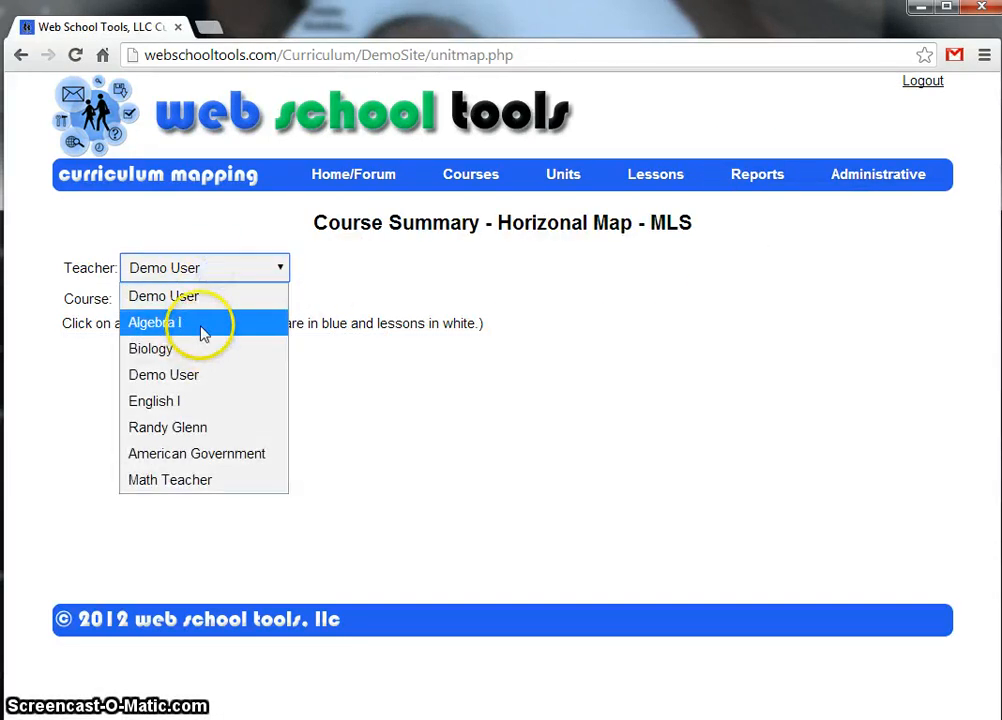
left_click(201, 324)
left_click(198, 304)
left_click(185, 354)
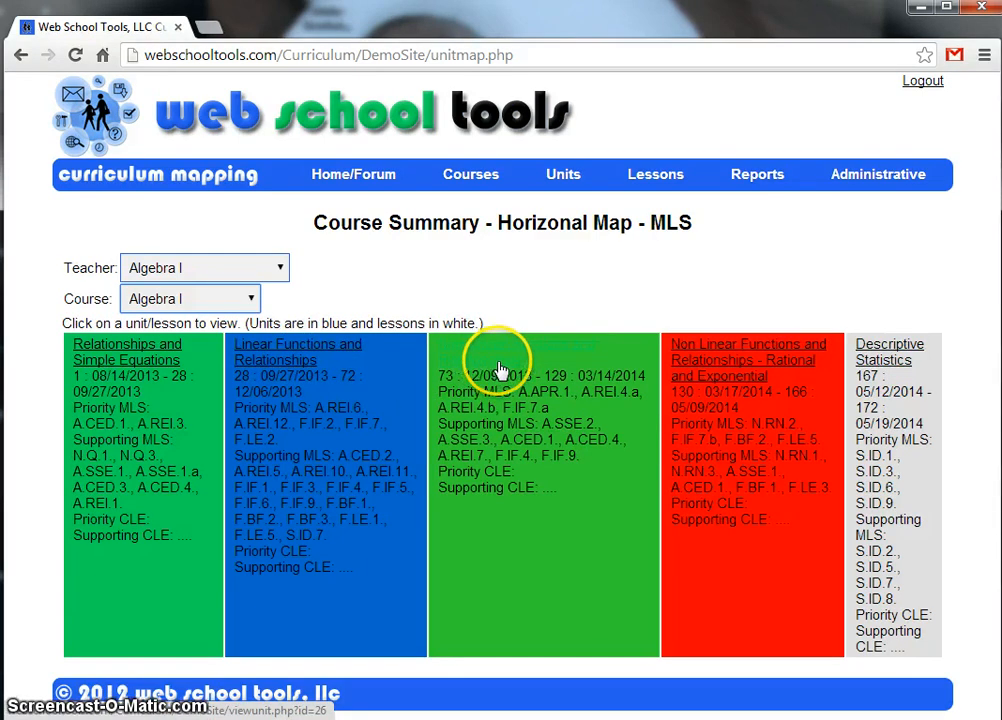
Load the Unit Vertical Alignment report for Mathematics, High School grade level.
mouse_move(772, 174)
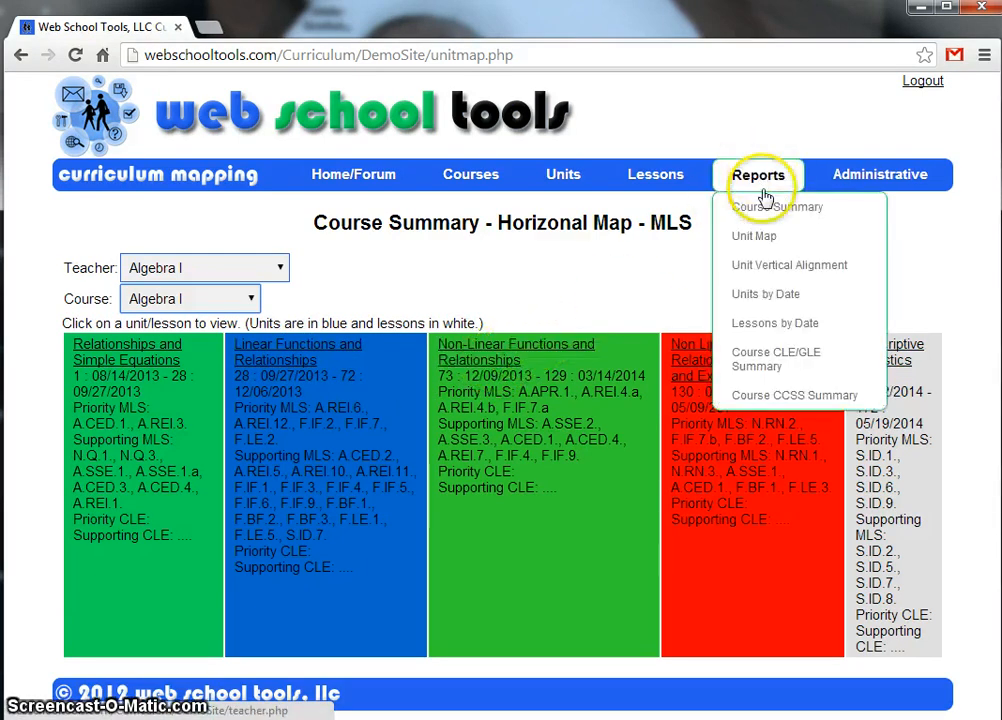
left_click(765, 263)
left_click(492, 266)
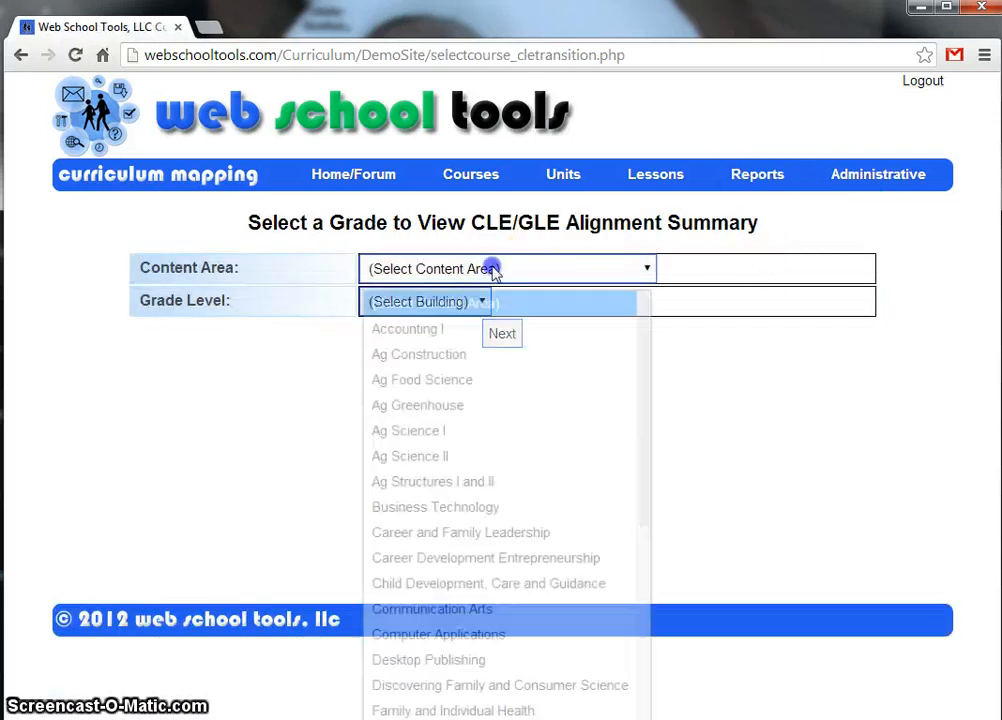
scroll(459, 347, "down", 3)
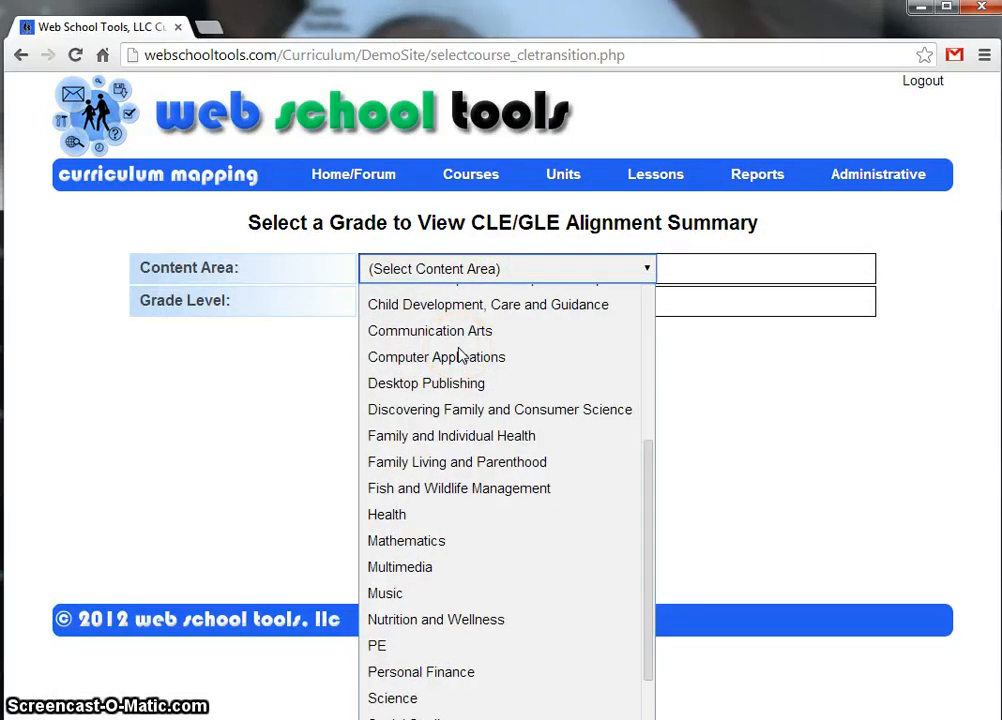
scroll(459, 355, "down", 2)
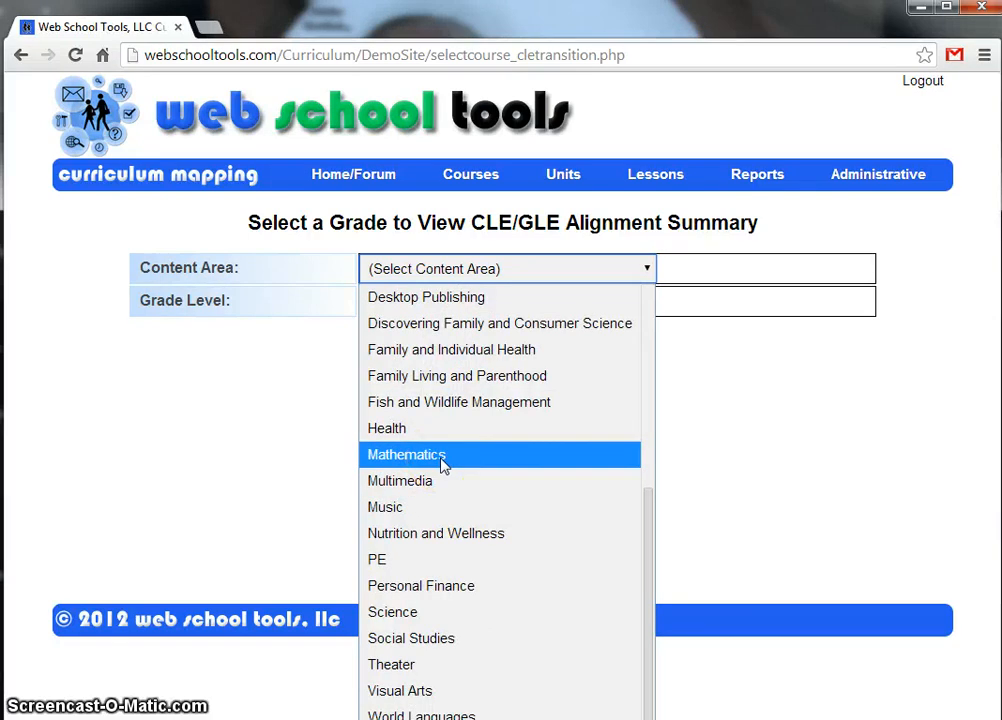
scroll(443, 465, "up", 2)
scroll(443, 465, "down", 2)
scroll(443, 465, "up", 2)
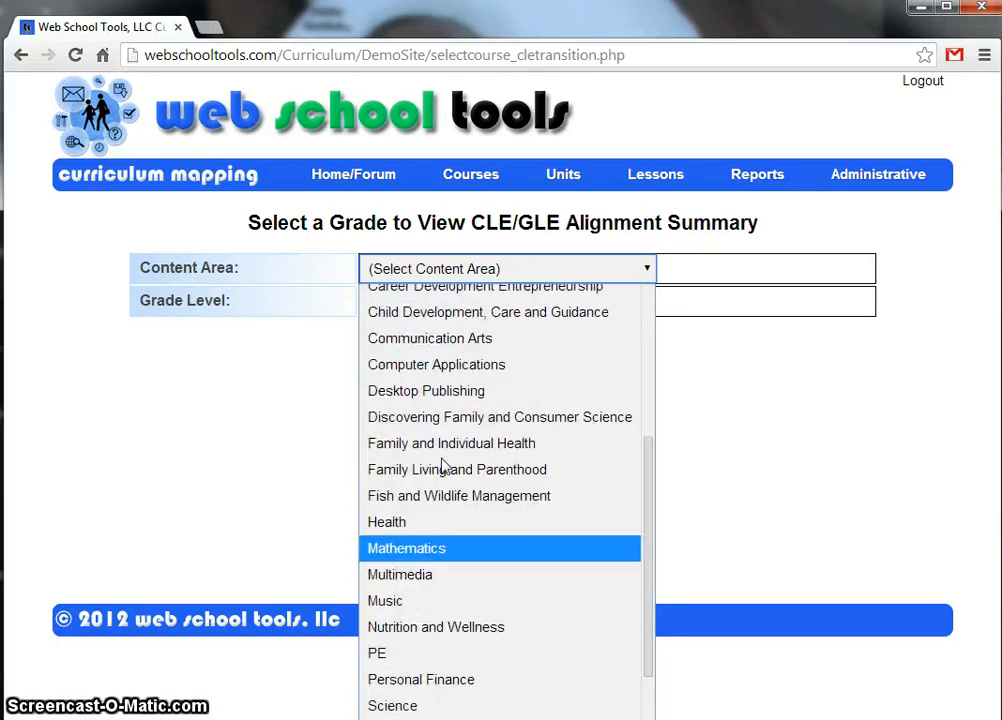
left_click(443, 551)
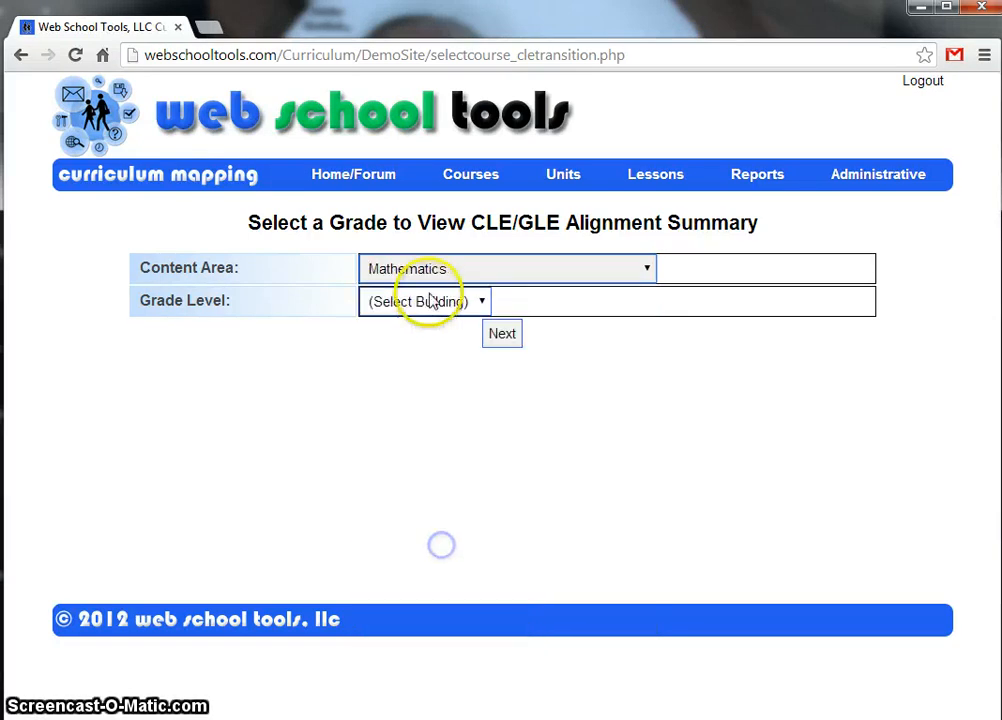
left_click(422, 301)
left_click(450, 356)
left_click(498, 336)
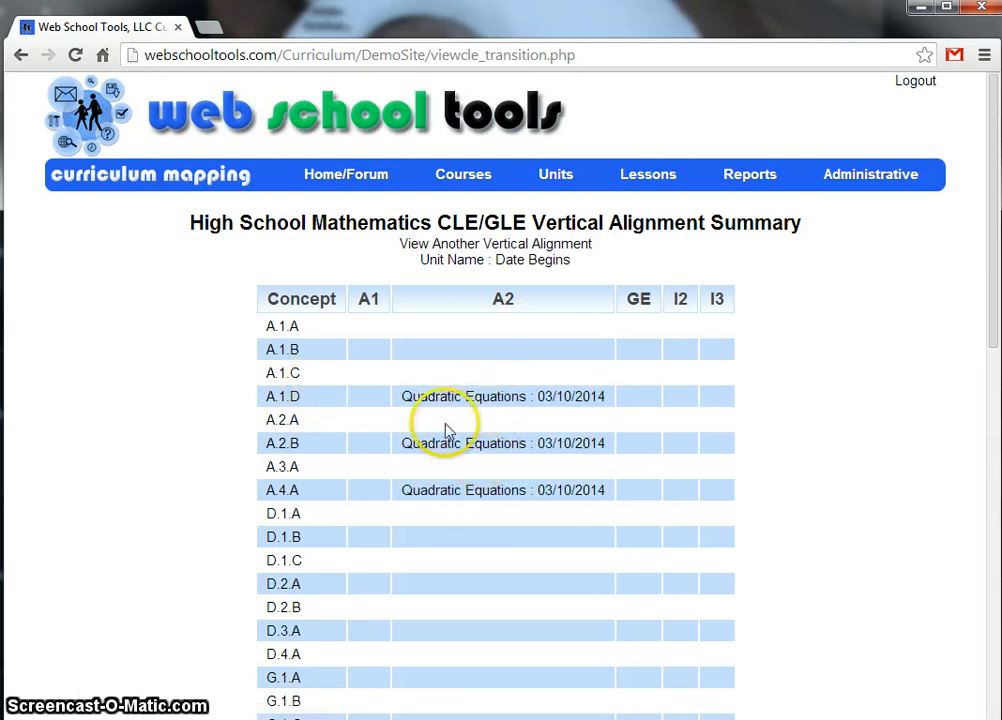
Check the A2 column entries for Quadratic Equations, starting from row A.1.D.
left_click_drag(262, 397, 308, 398)
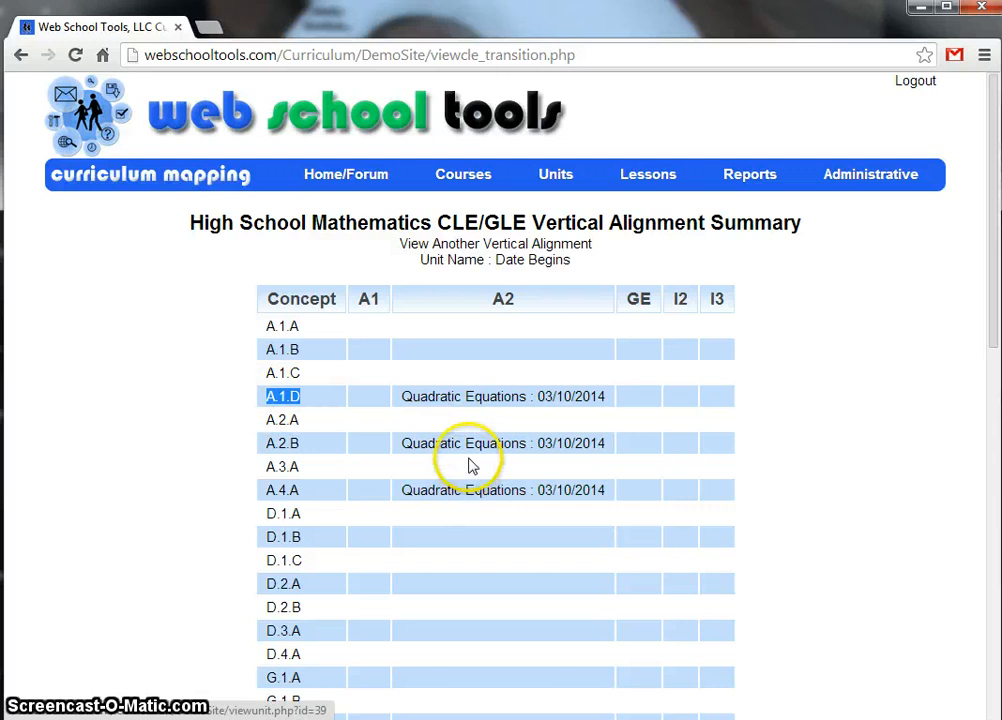
left_click(480, 405)
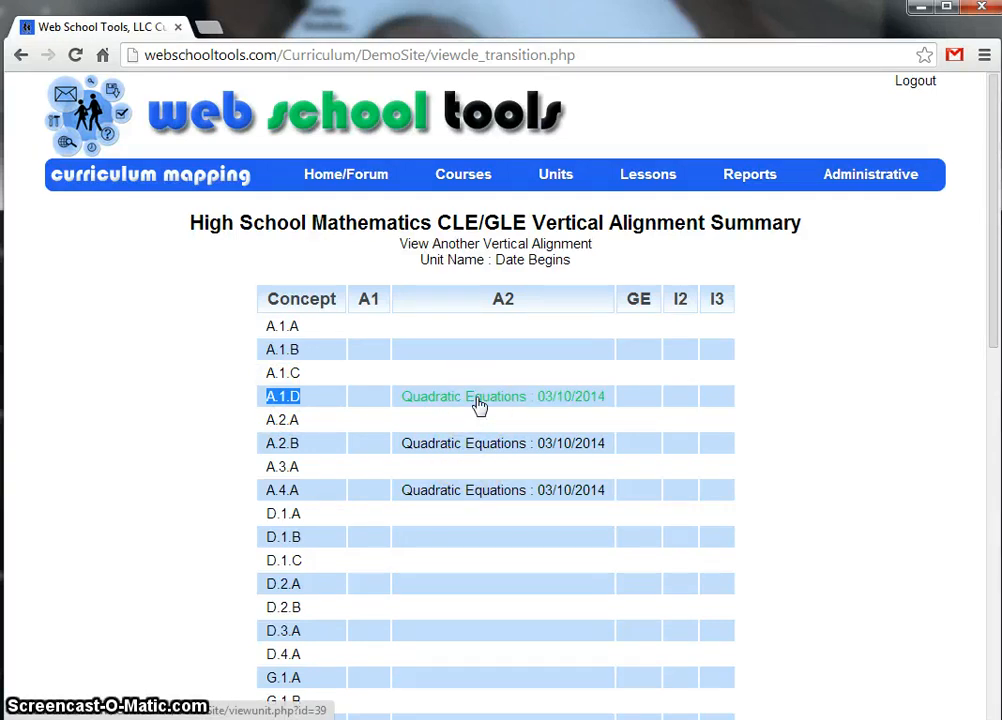
left_click(477, 348)
left_click(366, 351)
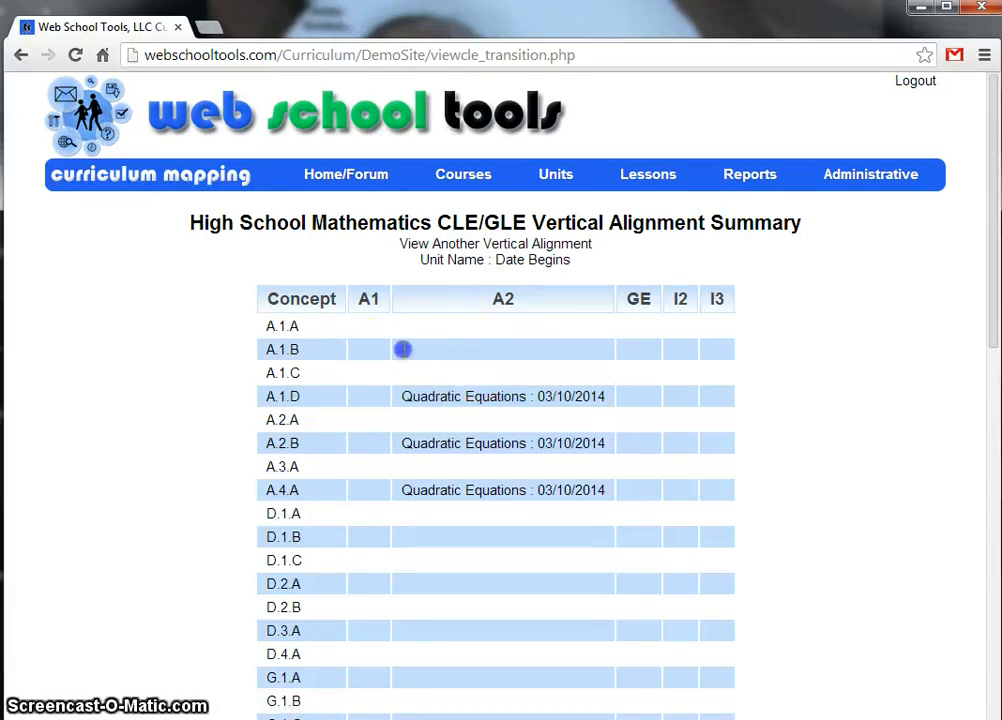
left_click(637, 350)
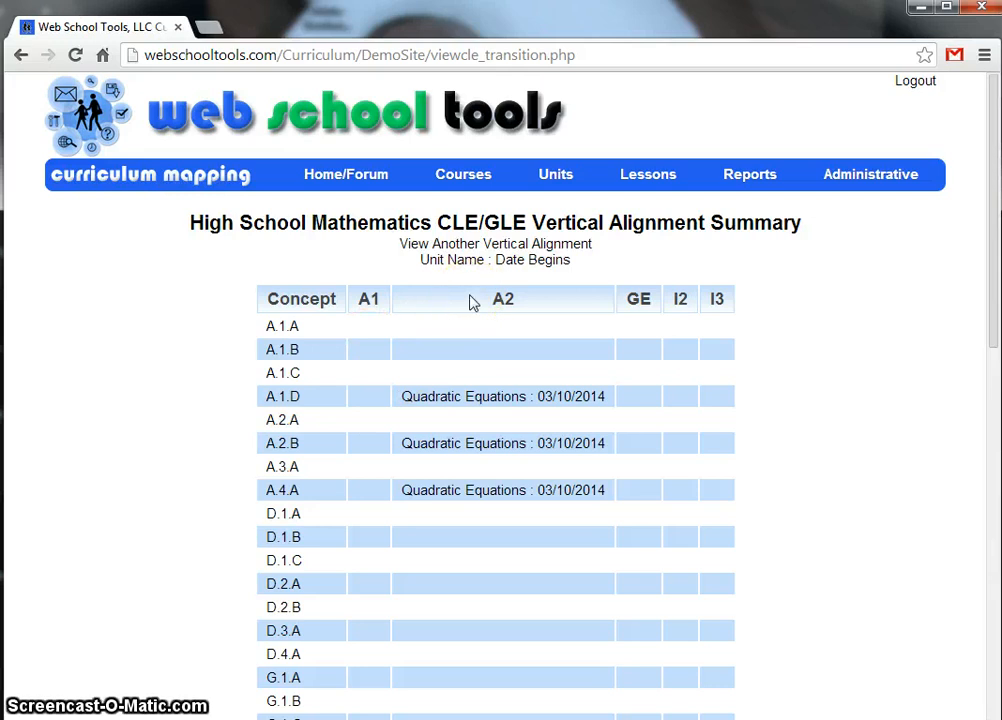
left_click(458, 370)
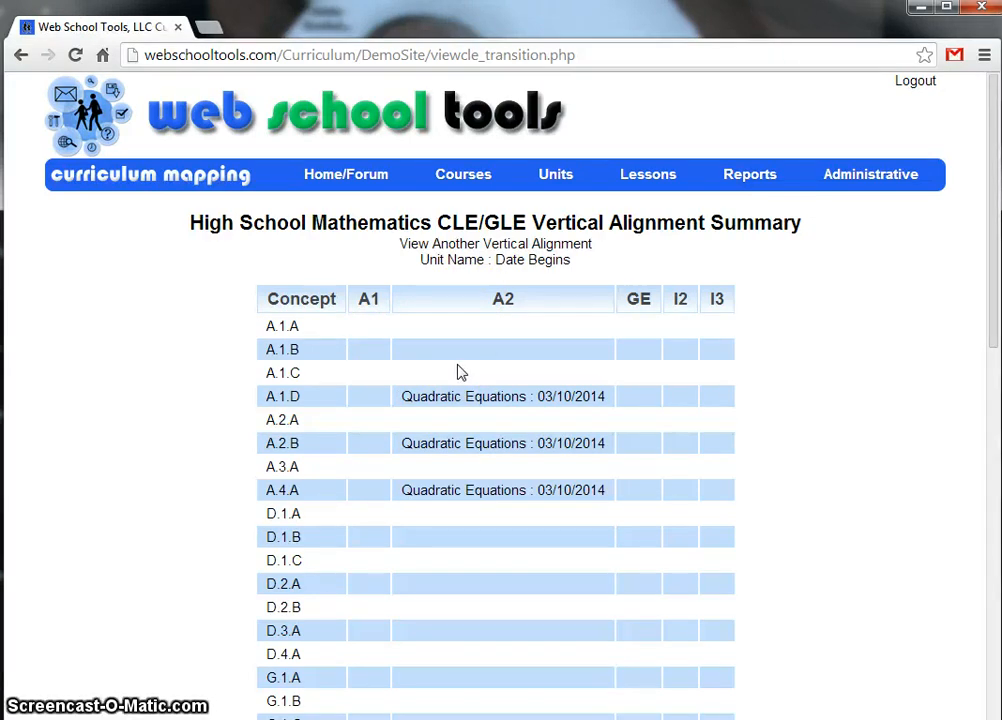
scroll(458, 372, "down", 9)
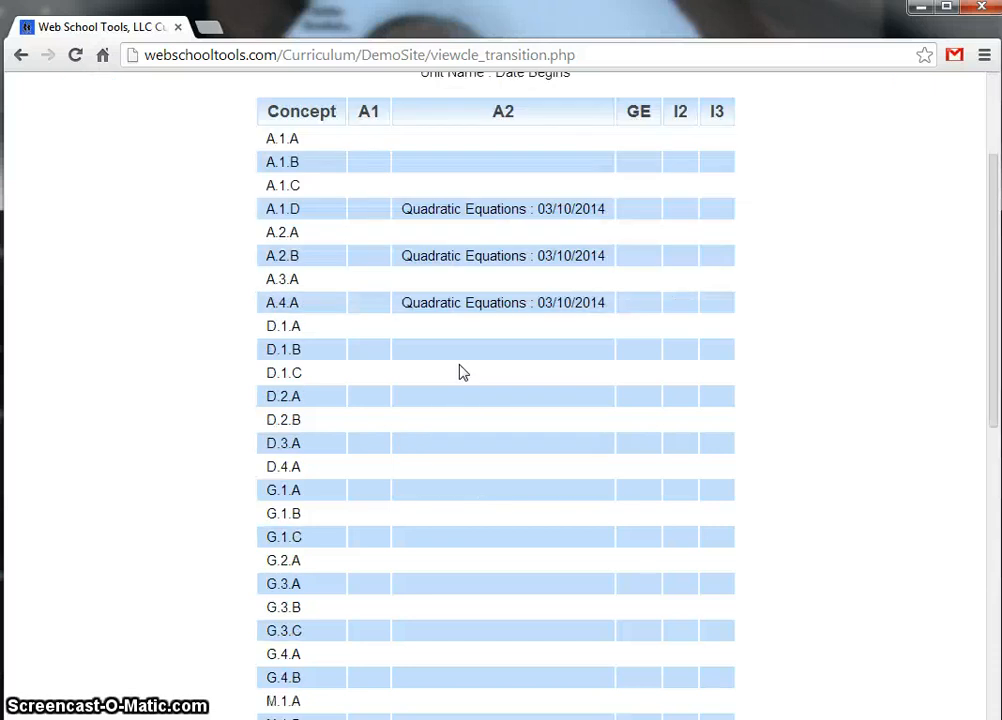
scroll(463, 370, "up", 10)
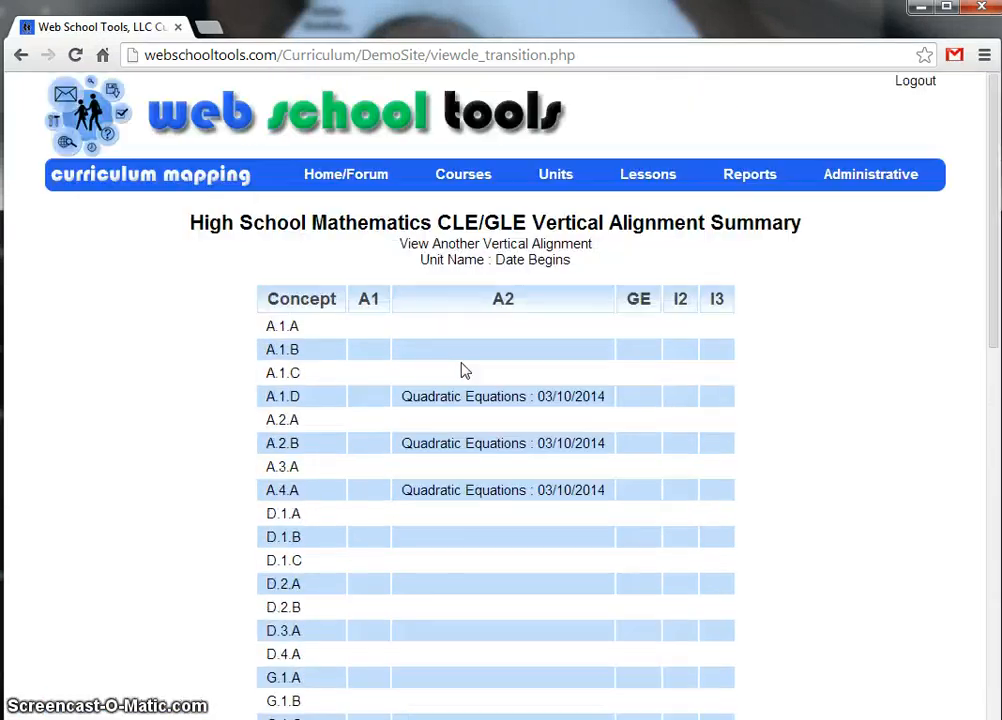
List units taught on 10-Mar-2014 and open Quadratic Equations from that list.
mouse_move(750, 178)
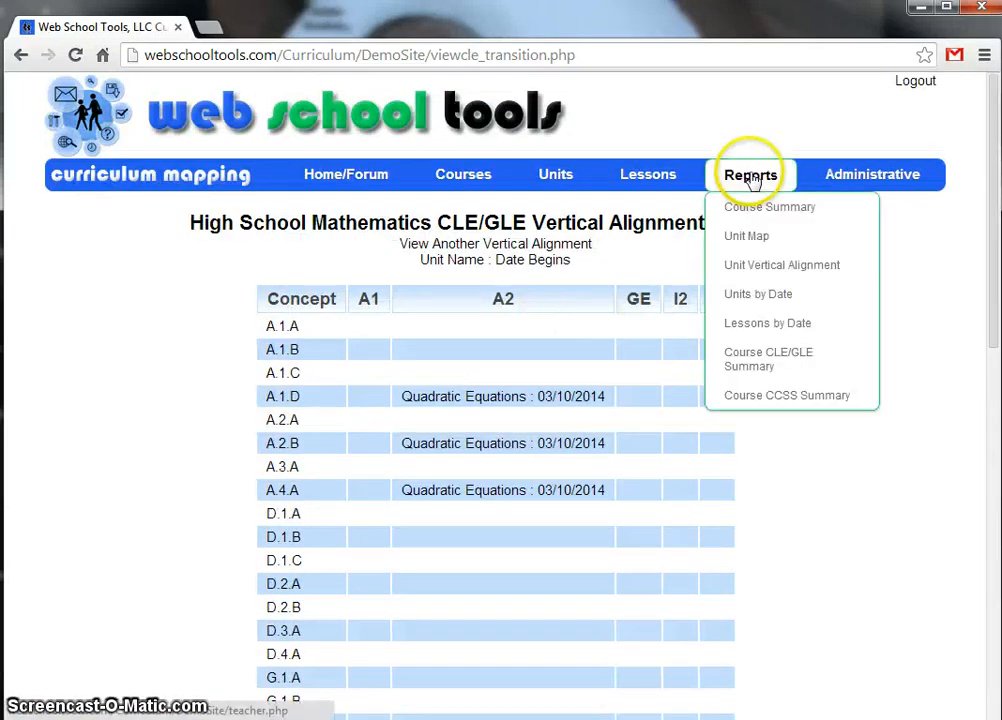
left_click(760, 296)
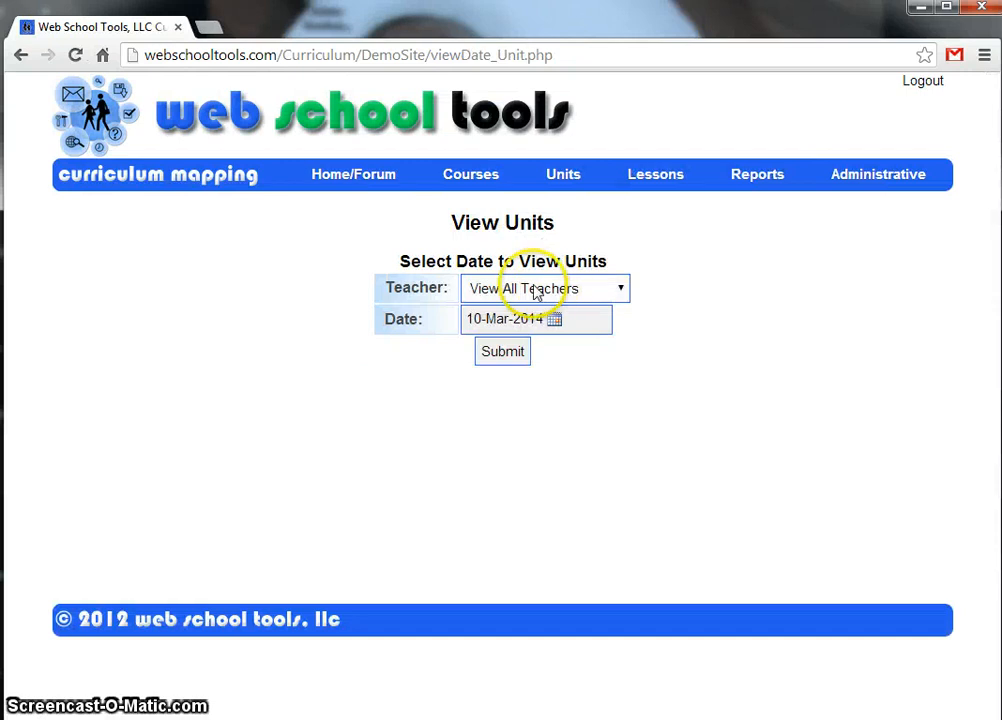
left_click(511, 352)
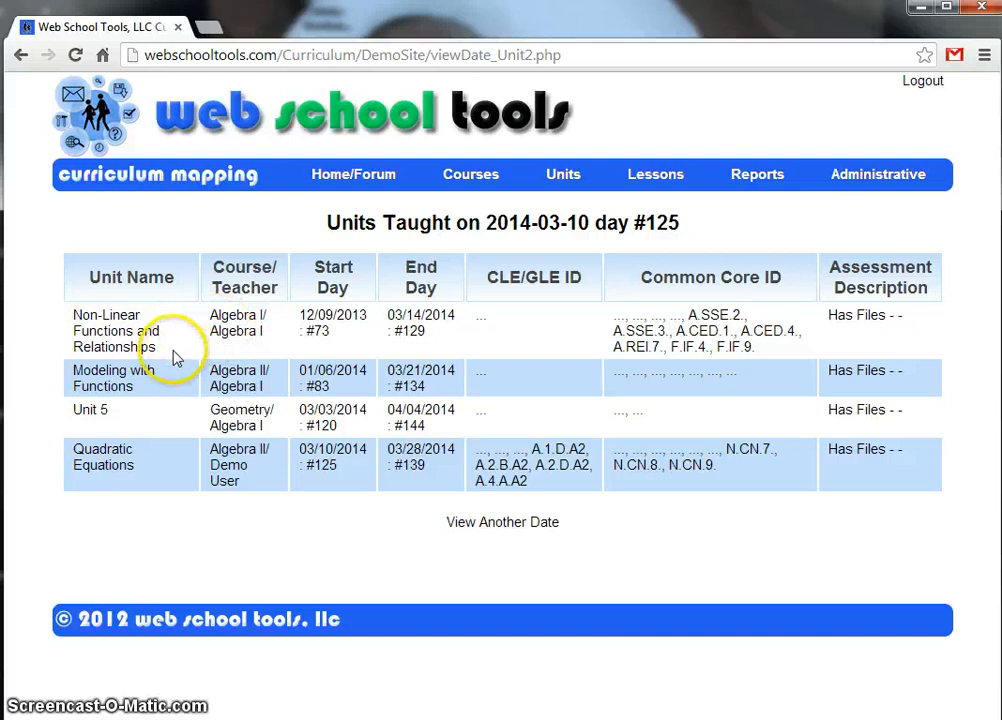
left_click(100, 460)
Review the Quadratic Equations details, then open the Course CCSS Summary report.
scroll(256, 405, "down", 4)
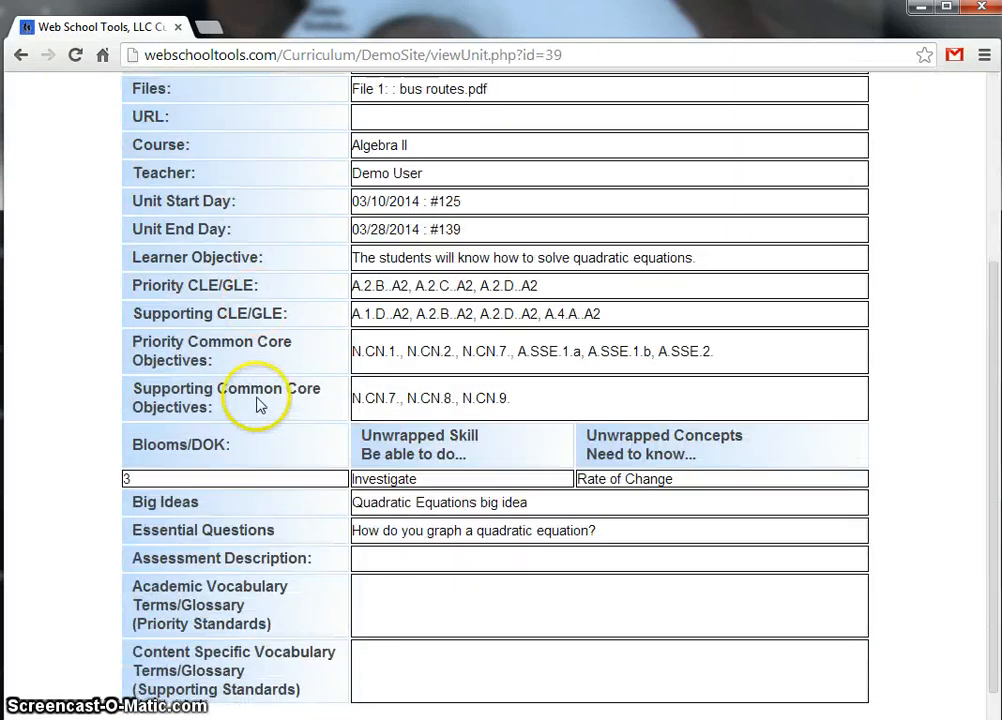
scroll(258, 398, "up", 5)
mouse_move(722, 188)
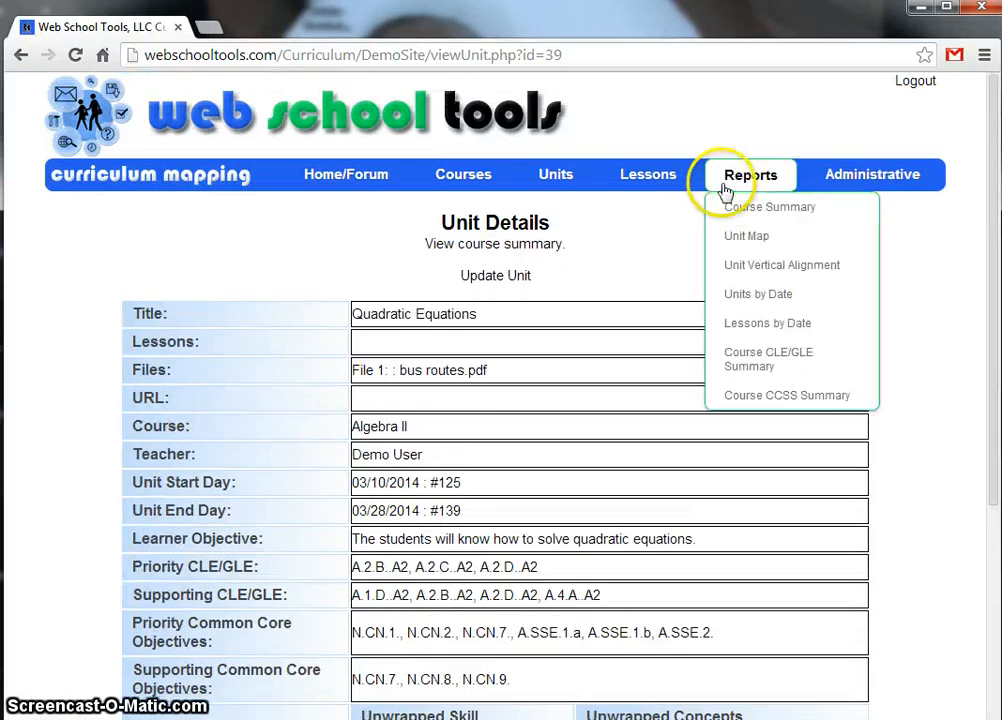
left_click(760, 396)
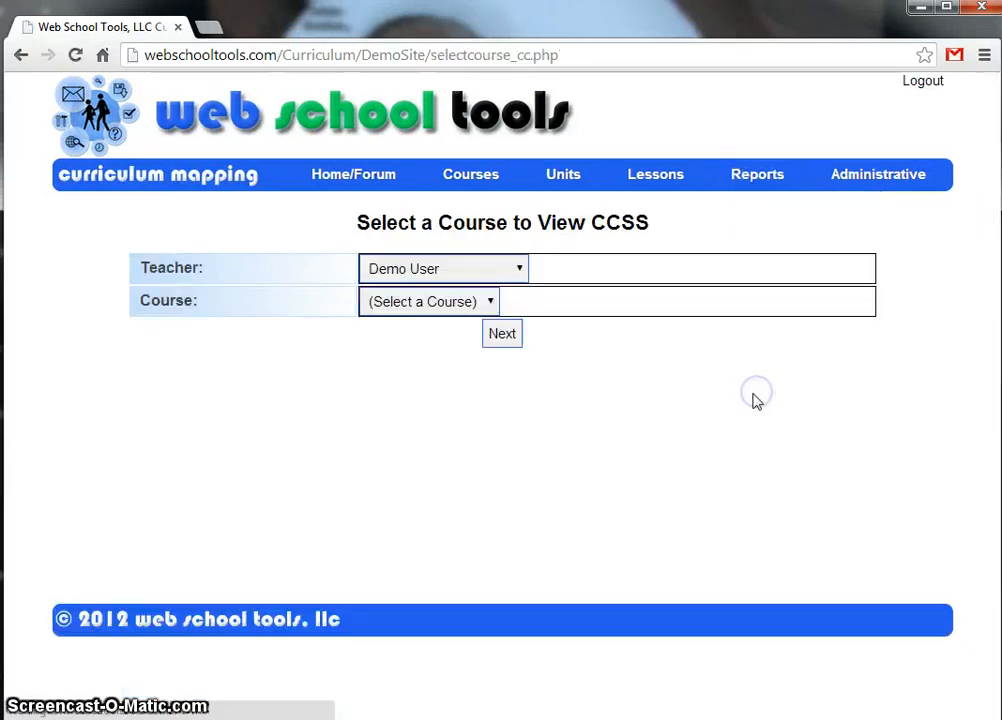
Load the CCSS coverage report with Algebra I as teacher and course.
left_click(460, 280)
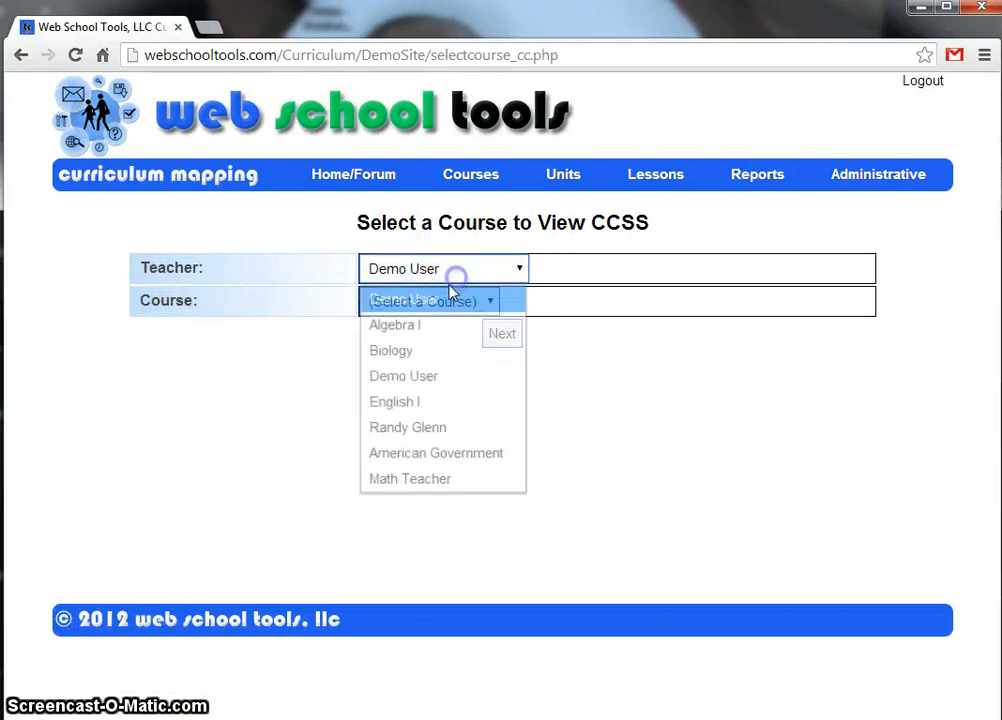
left_click(427, 324)
left_click(425, 305)
left_click(415, 352)
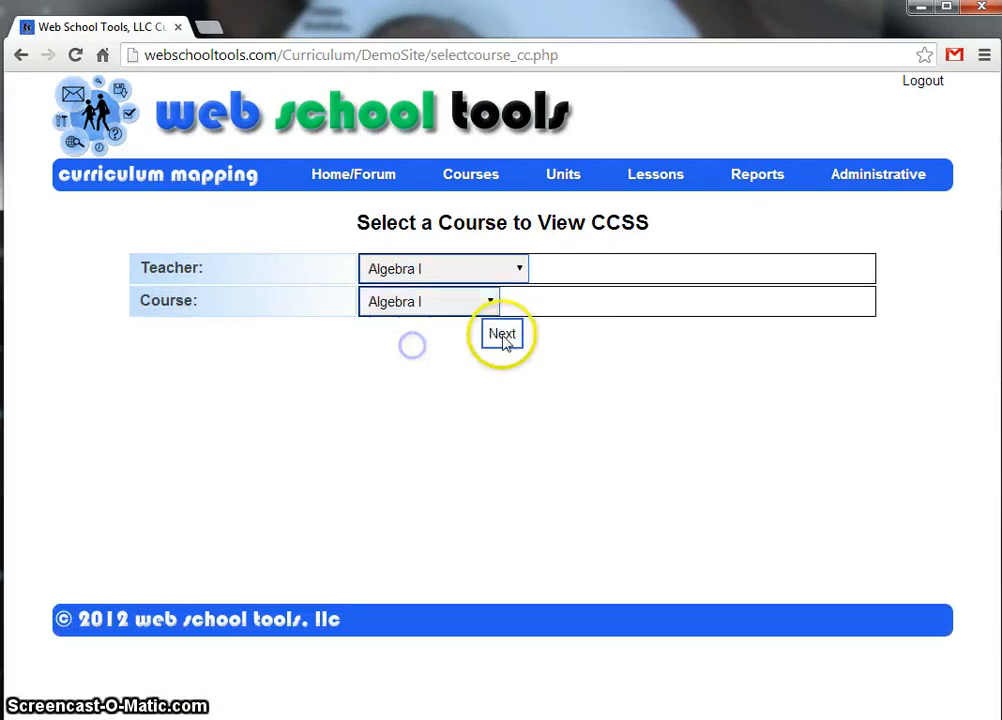
left_click(503, 336)
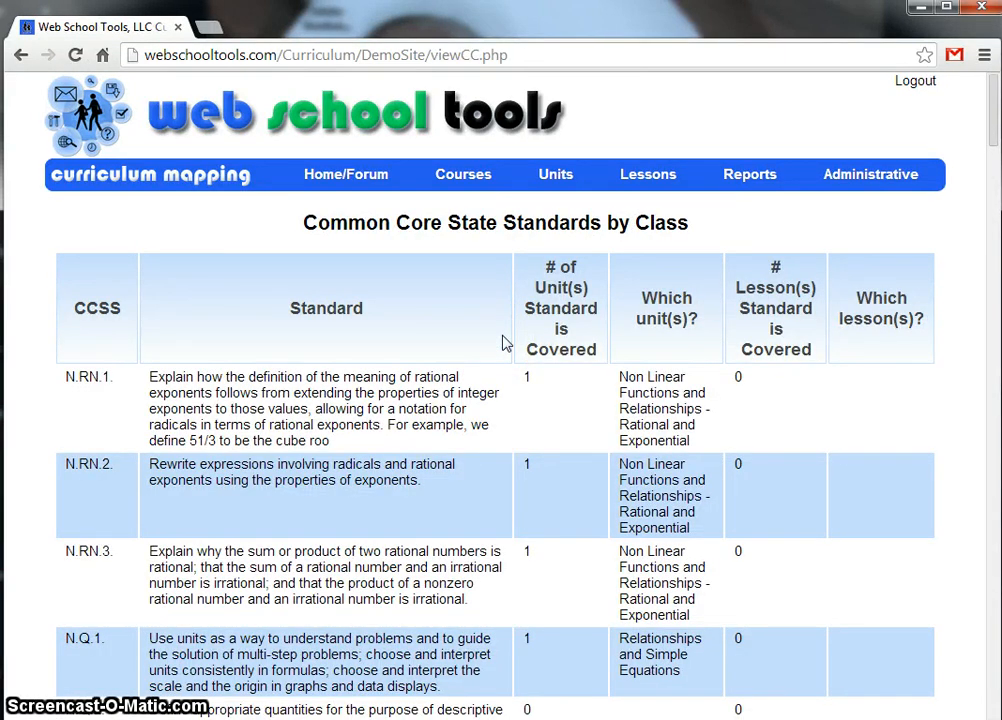
Inspect coverage for N.Q.2 and A.SSE.3, then open the Non-Linear Functions and Relationships unit.
scroll(505, 343, "down", 1)
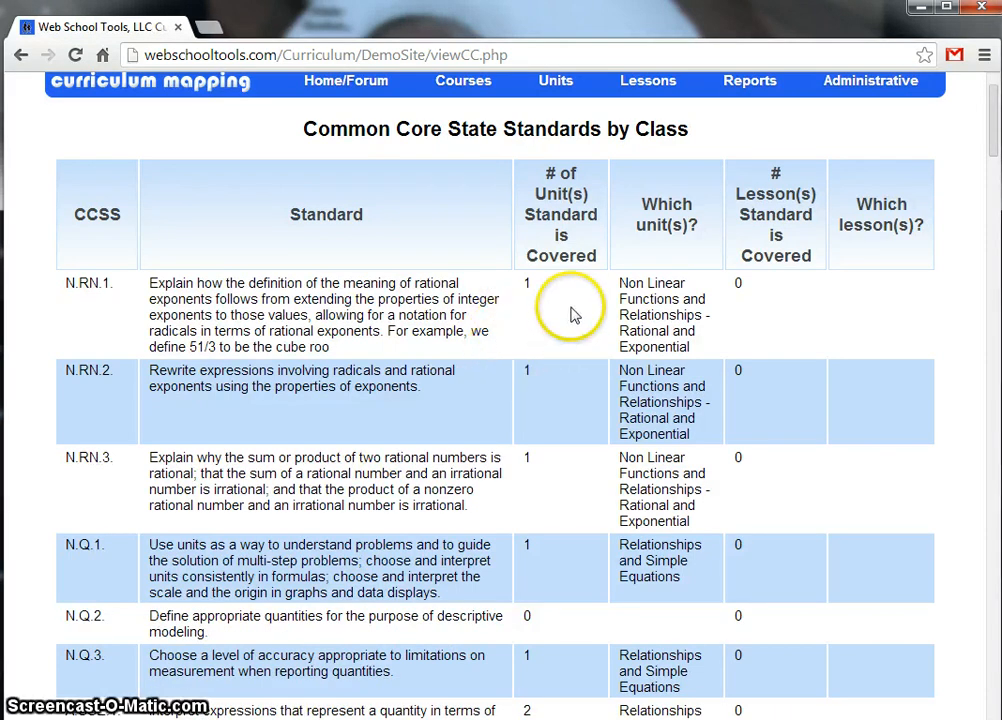
scroll(566, 305, "down", 1)
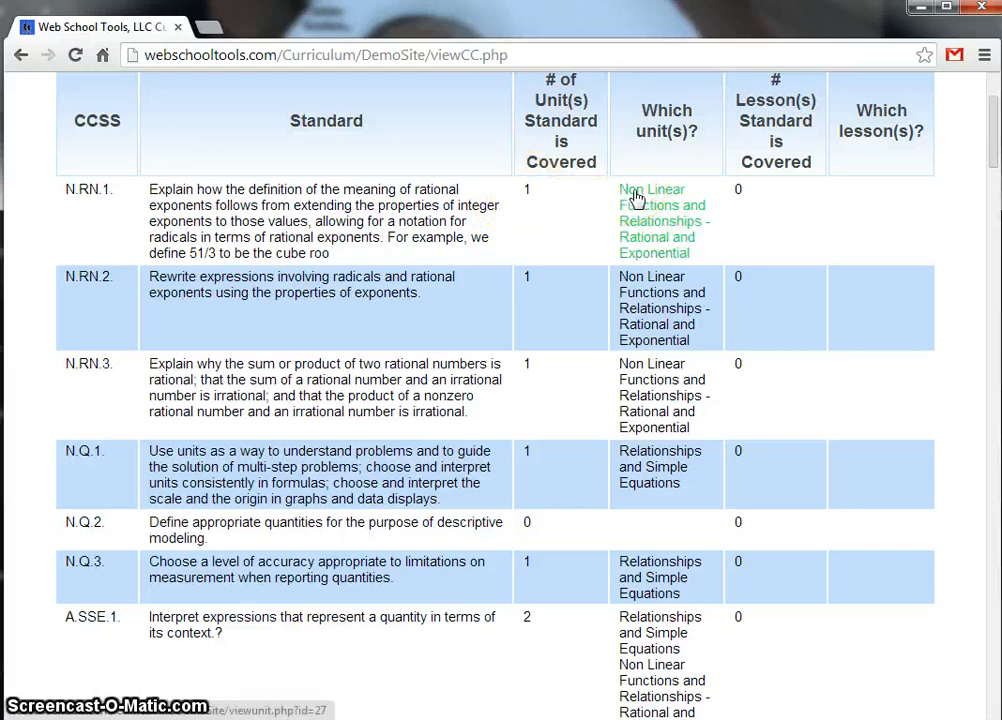
left_click_drag(519, 521, 543, 523)
left_click(545, 524)
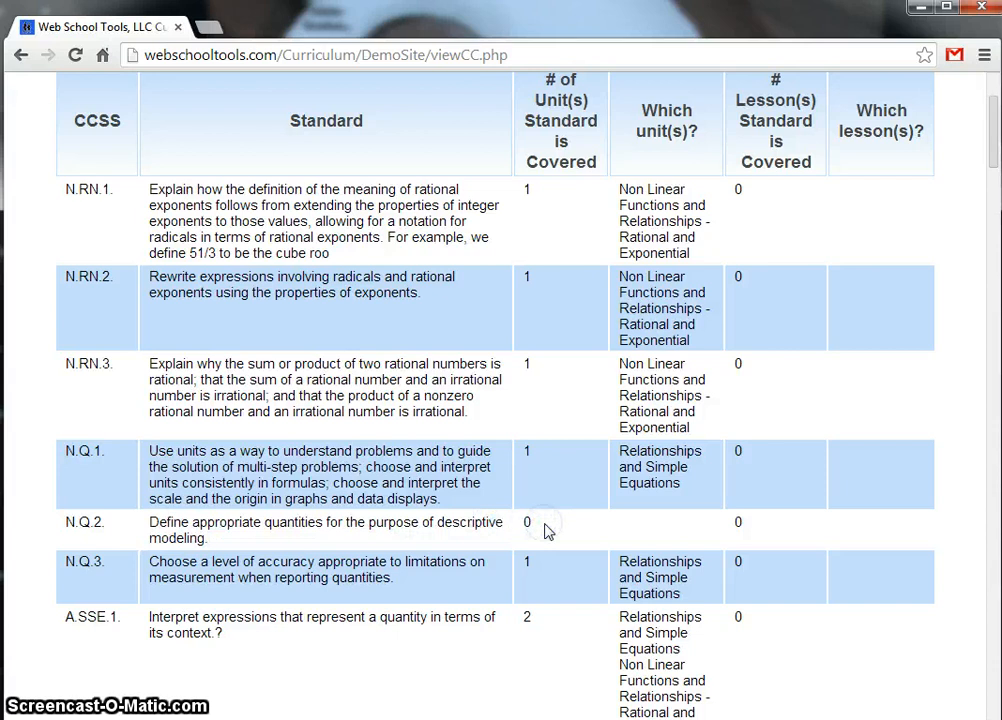
scroll(545, 531, "down", 6)
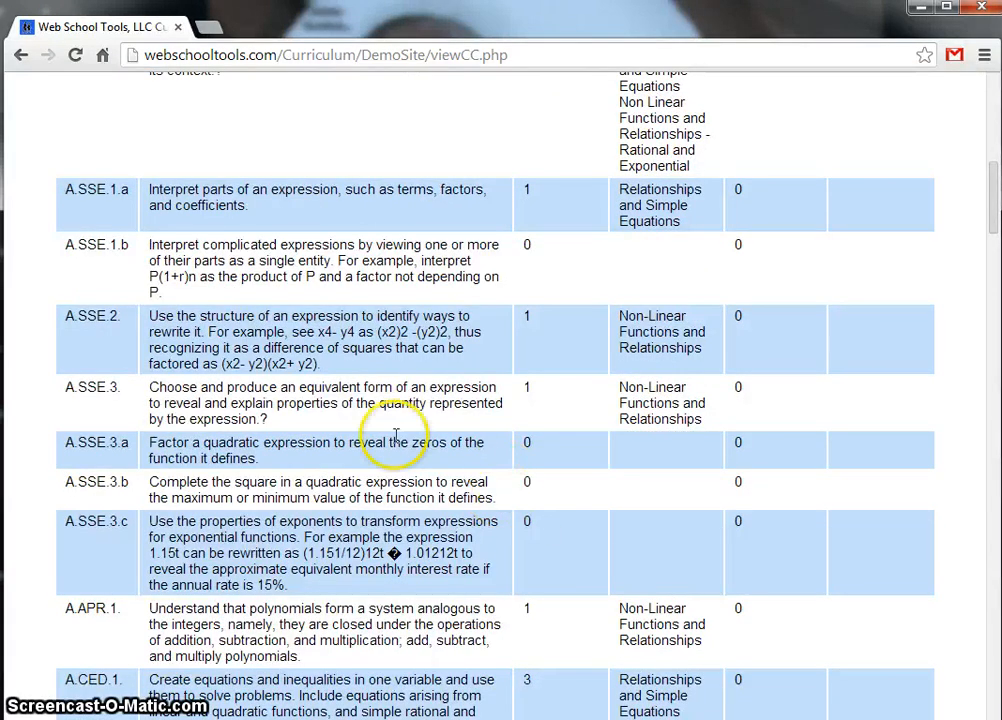
left_click_drag(63, 387, 120, 387)
left_click(123, 388)
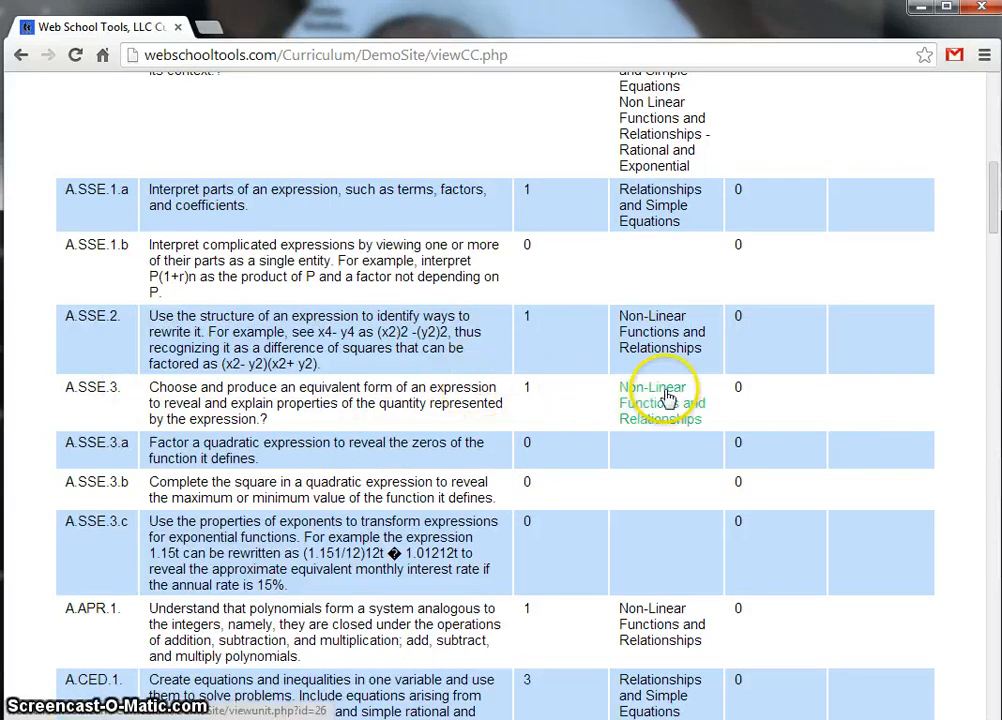
left_click(667, 398)
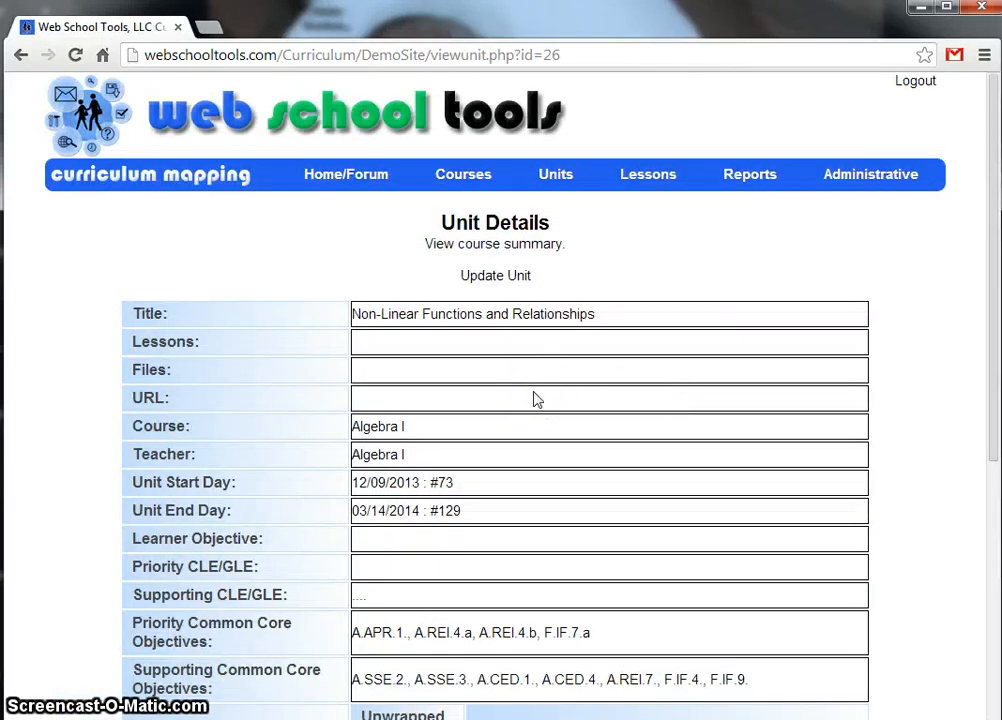
scroll(536, 398, "down", 1)
left_click(508, 387)
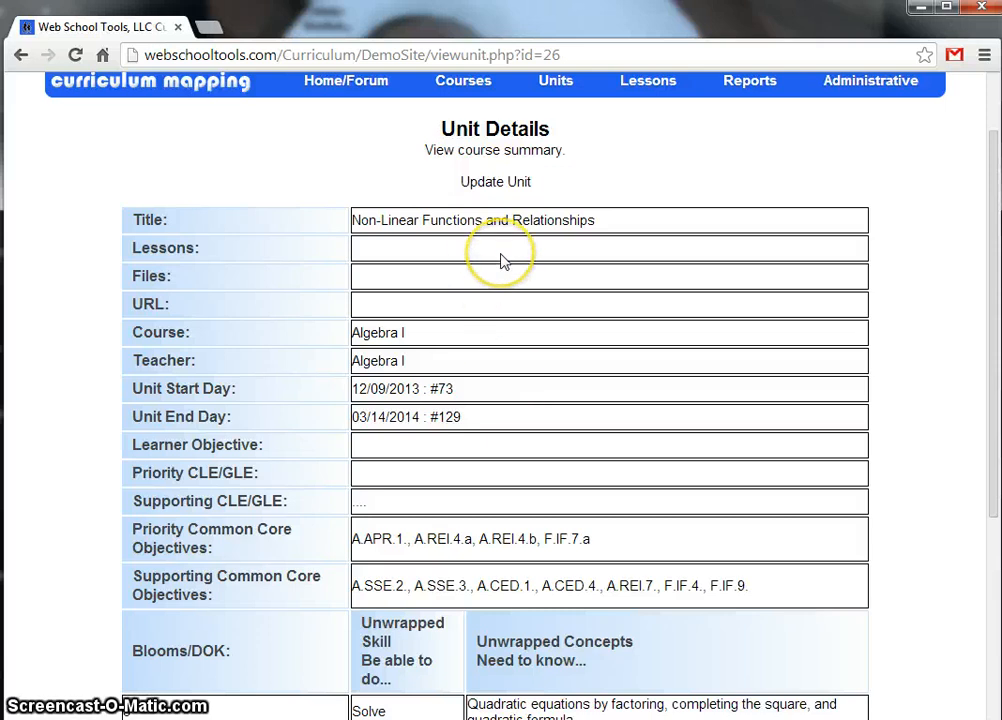
scroll(498, 262, "down", 3)
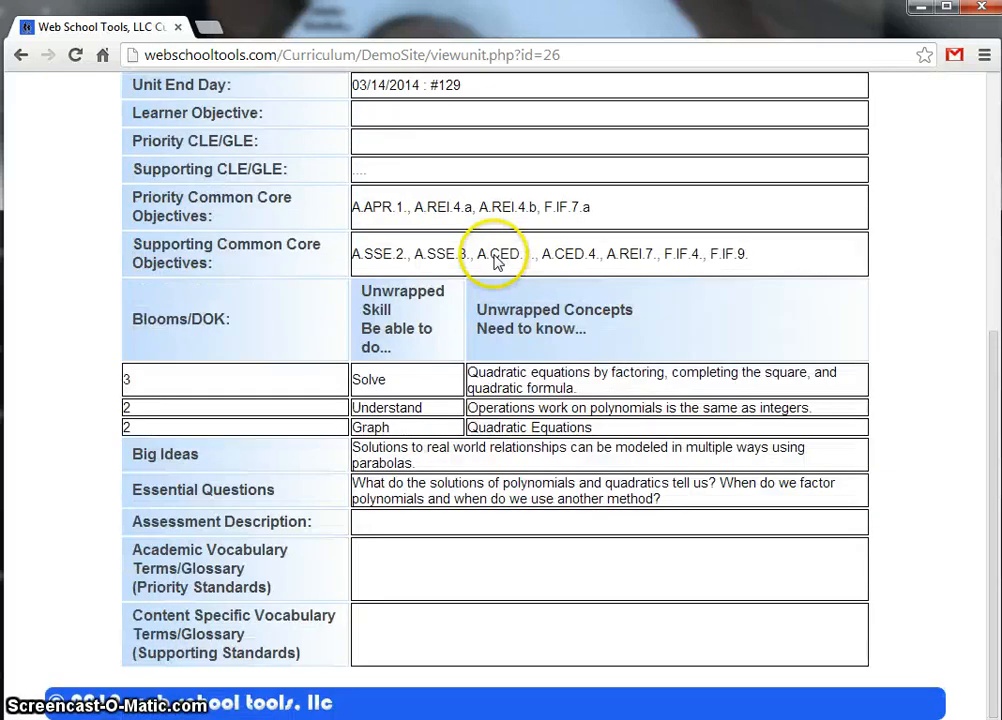
scroll(450, 357, "up", 4)
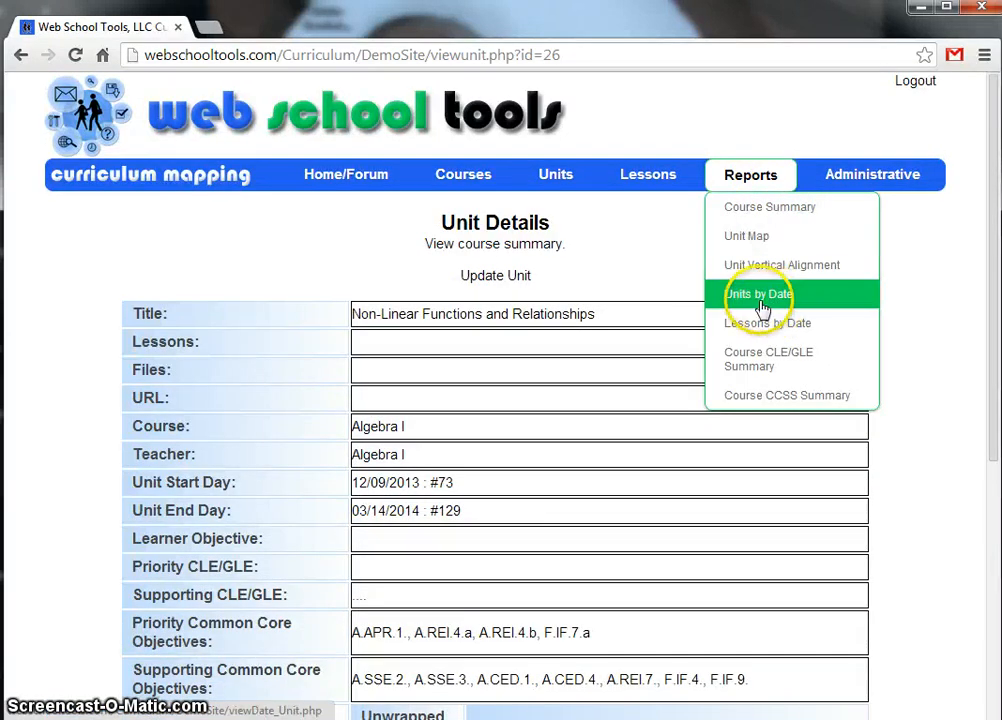
mouse_move(338, 183)
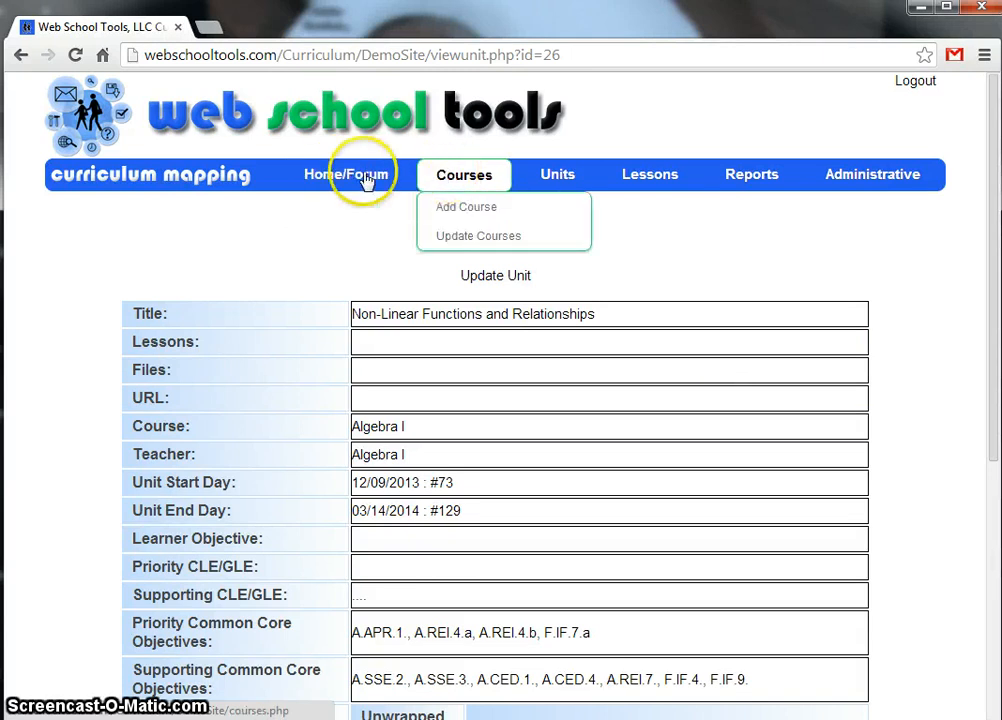
left_click(365, 178)
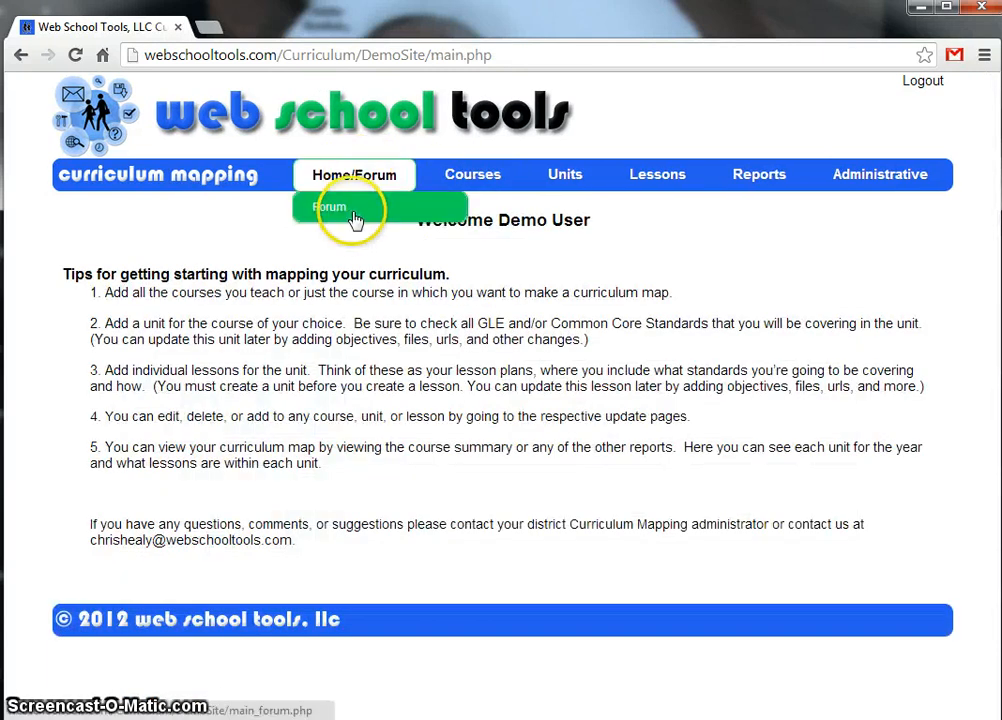
Open the Forum topic list from the Home/Forum menu.
left_click(355, 218)
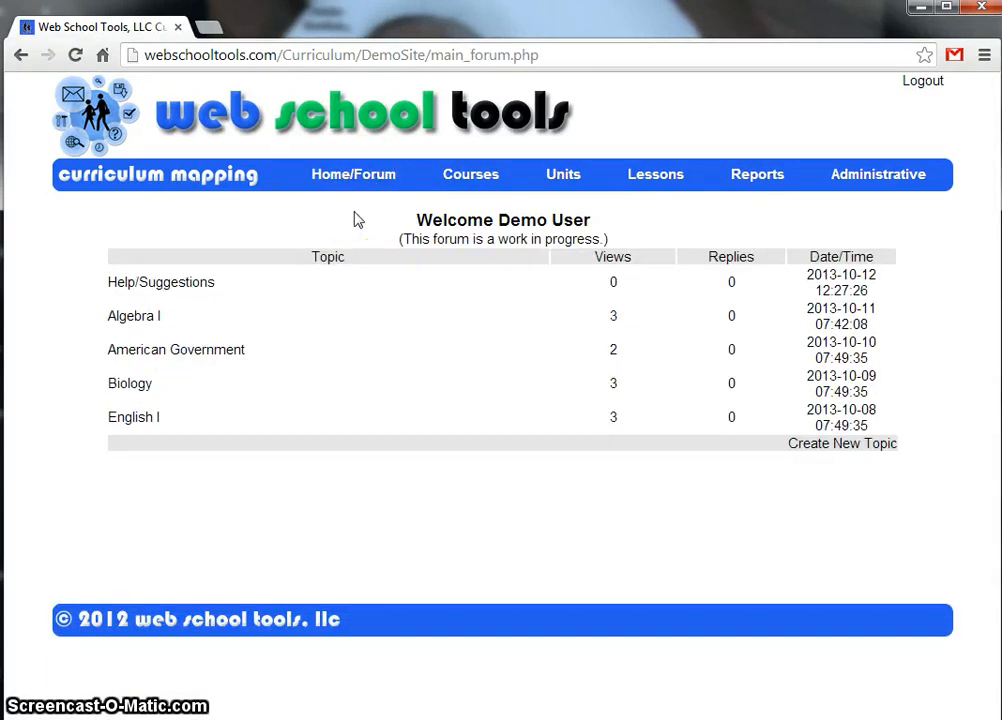